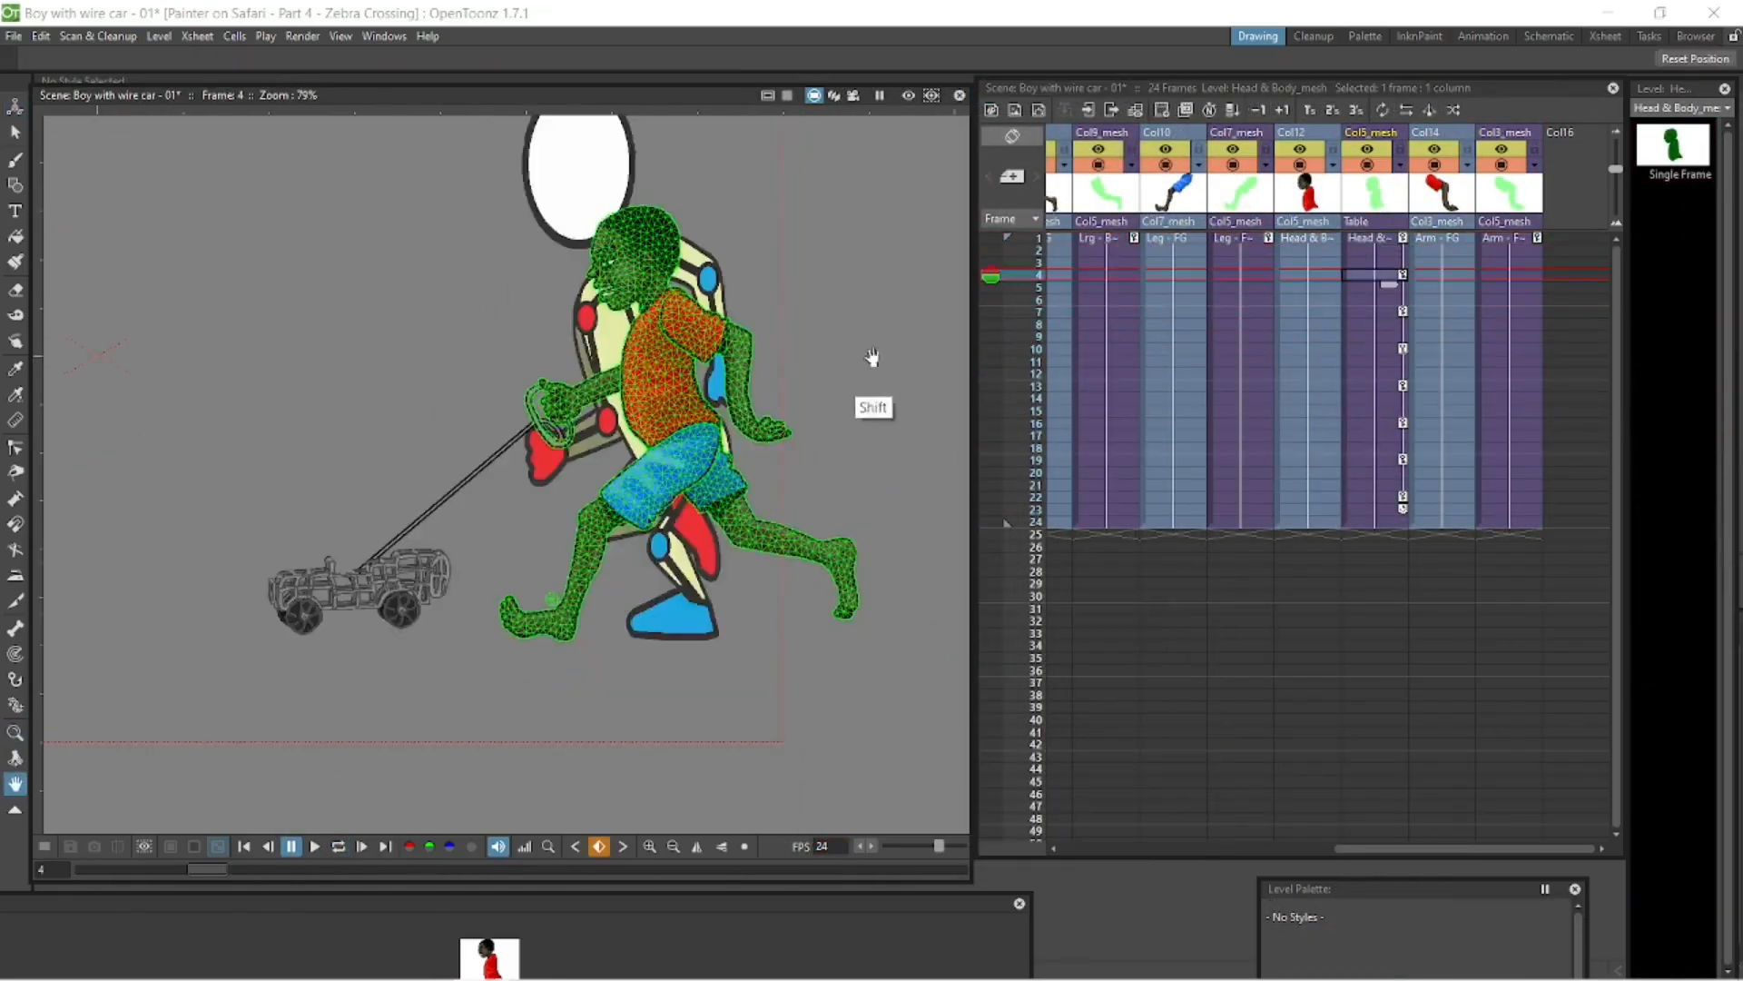
# - Adjust the joint just below the knee in the Leg - FG mesh's skeleton on frame 1
pyautogui.press('x')
pyautogui.click(1236, 175)
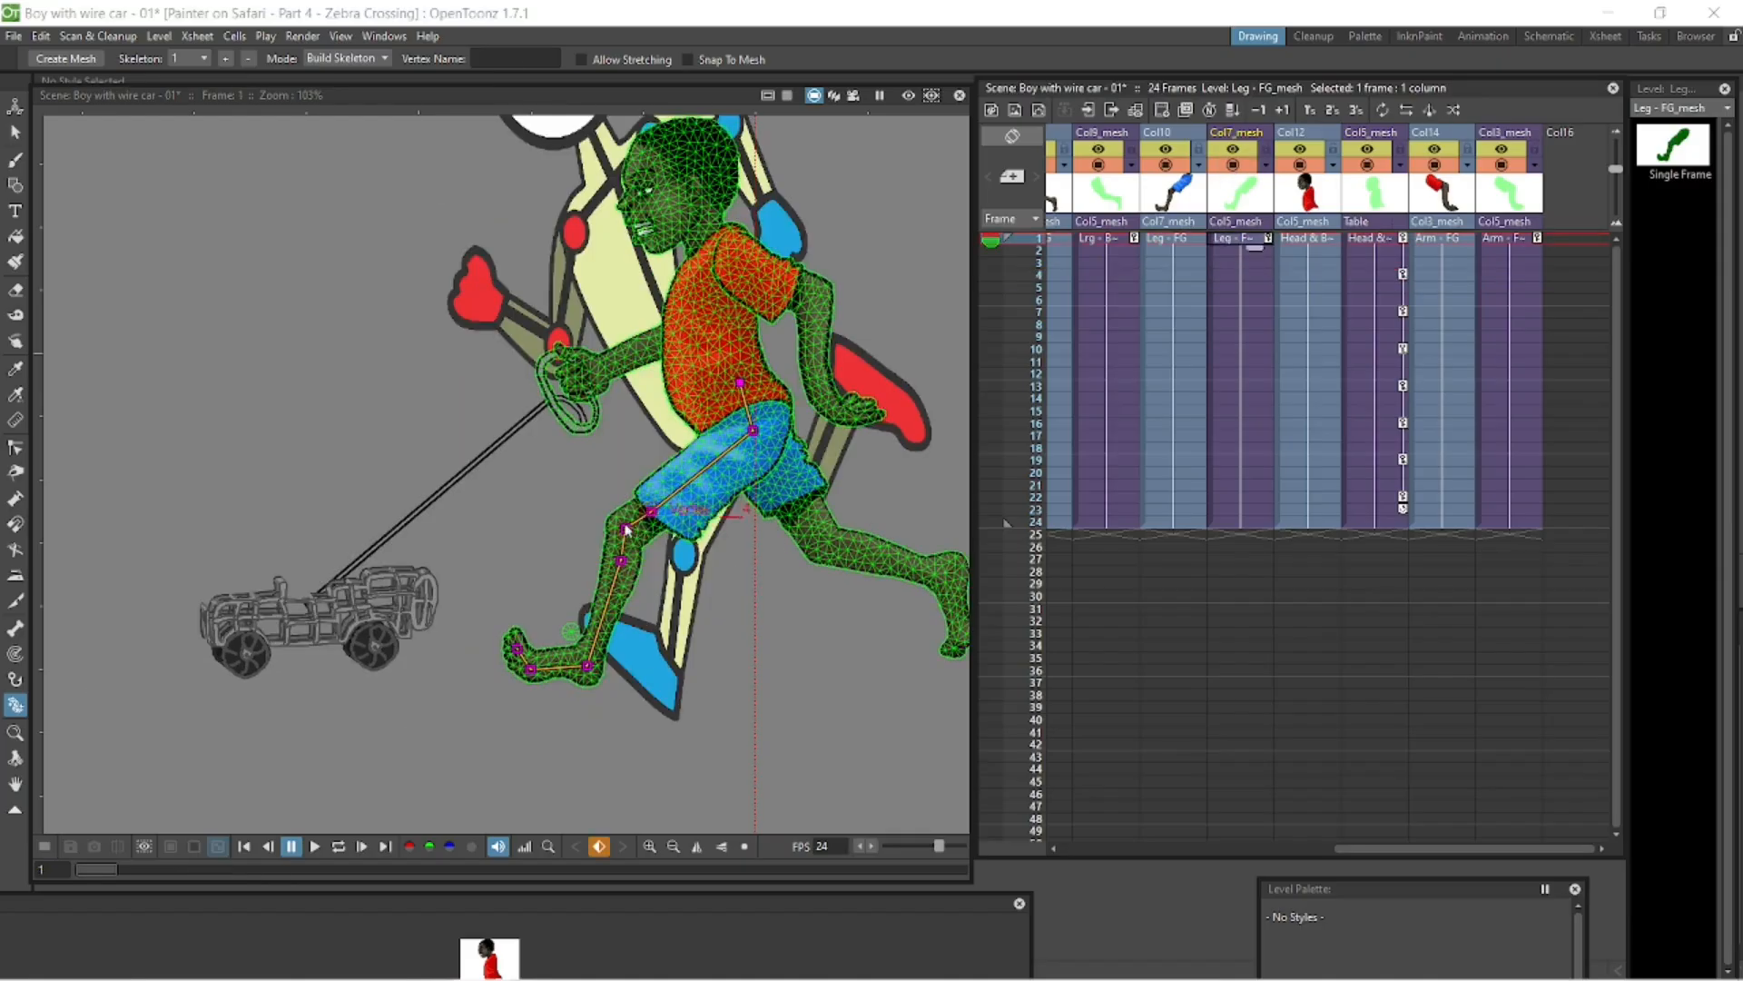
pyautogui.click(375, 74)
pyautogui.moveTo(623, 561); pyautogui.dragTo(635, 574)
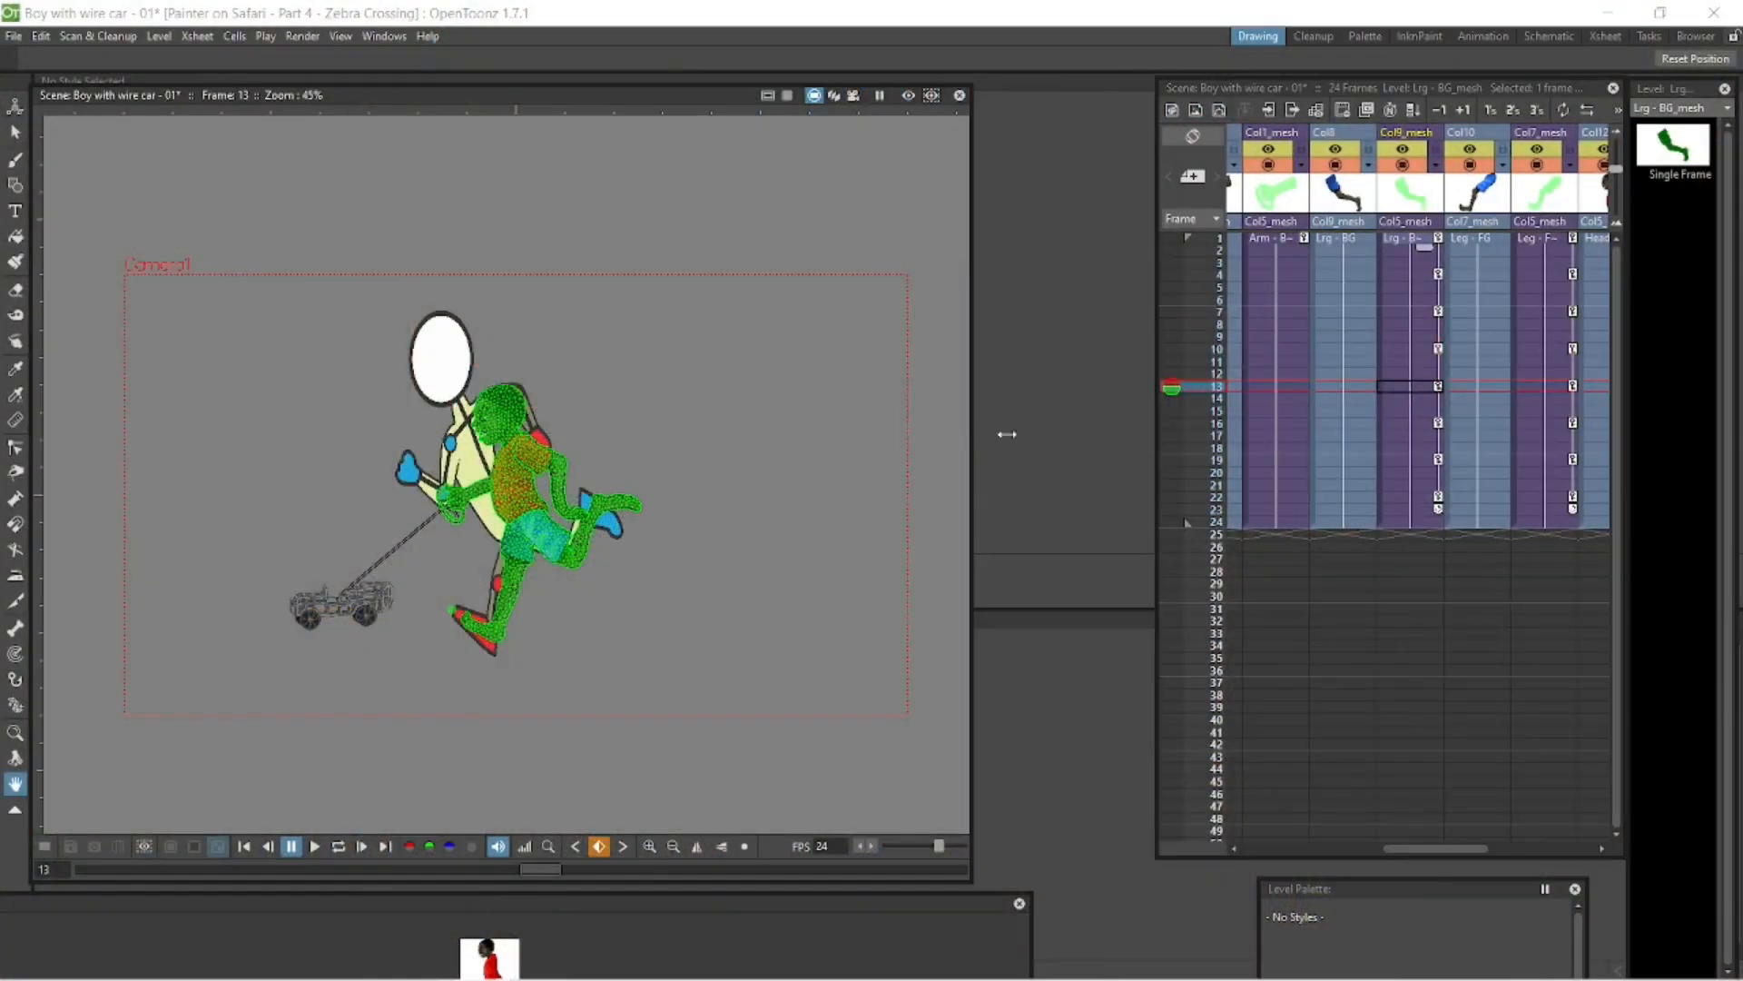
pyautogui.scroll(3, 1020, 447)
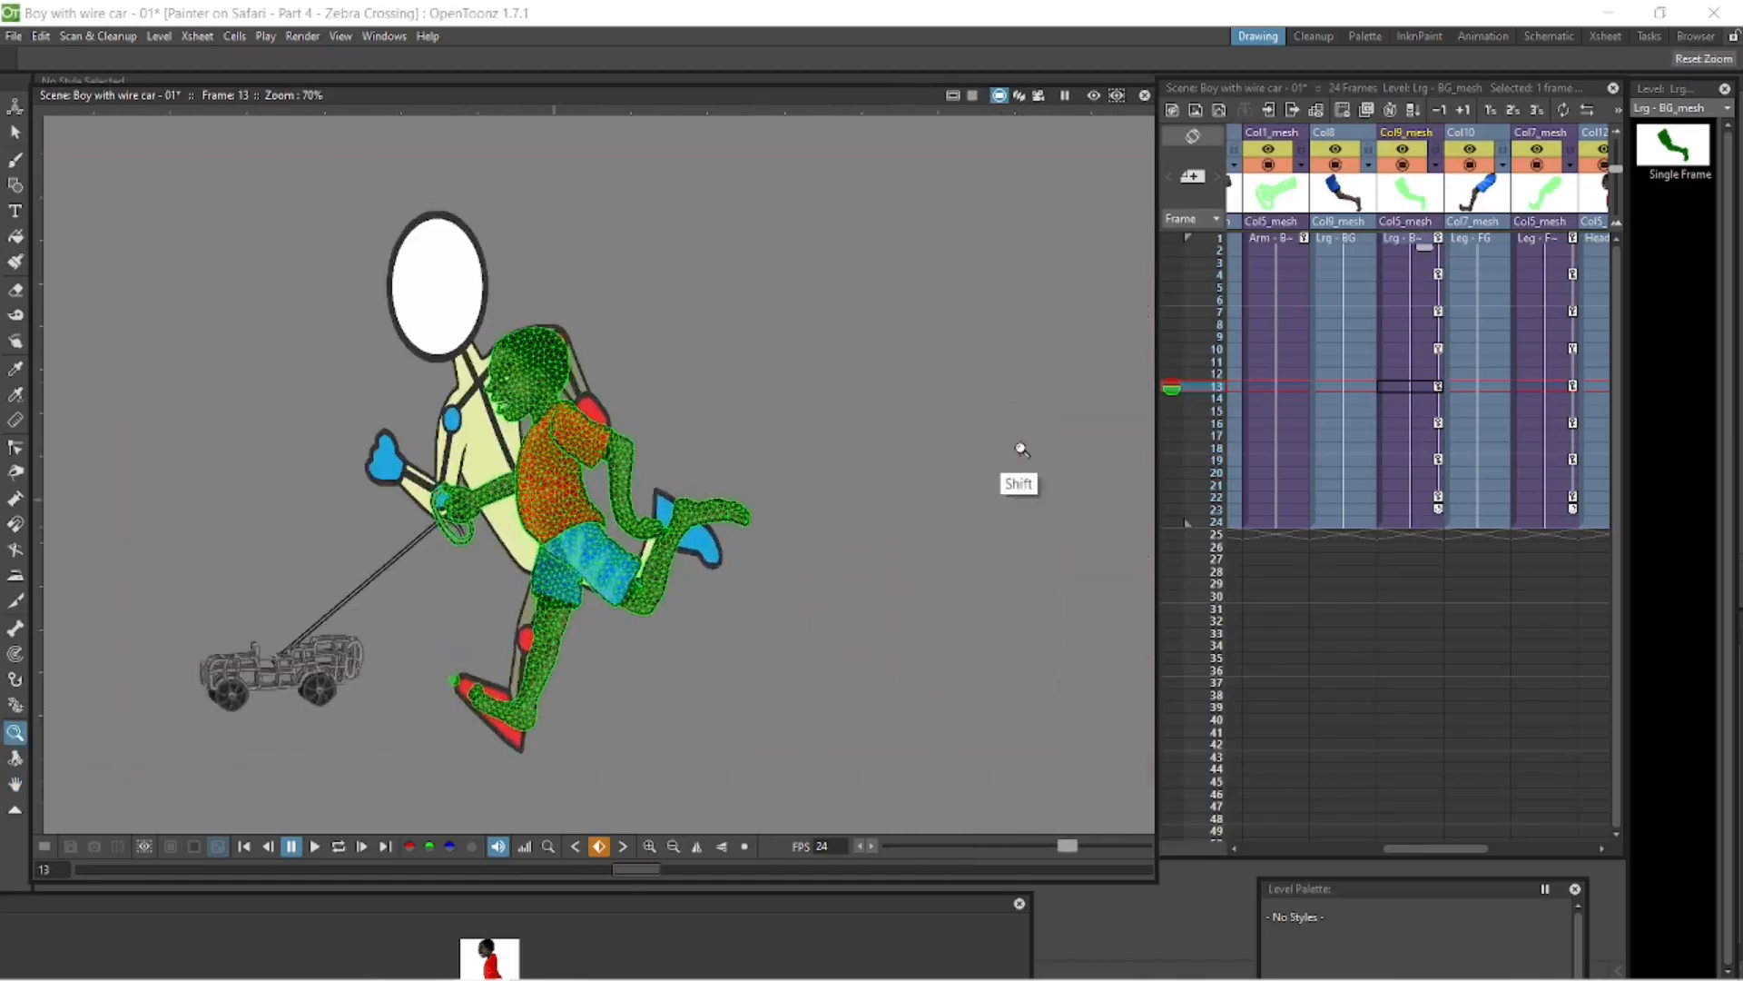
pyautogui.scroll(-2, 338, 832)
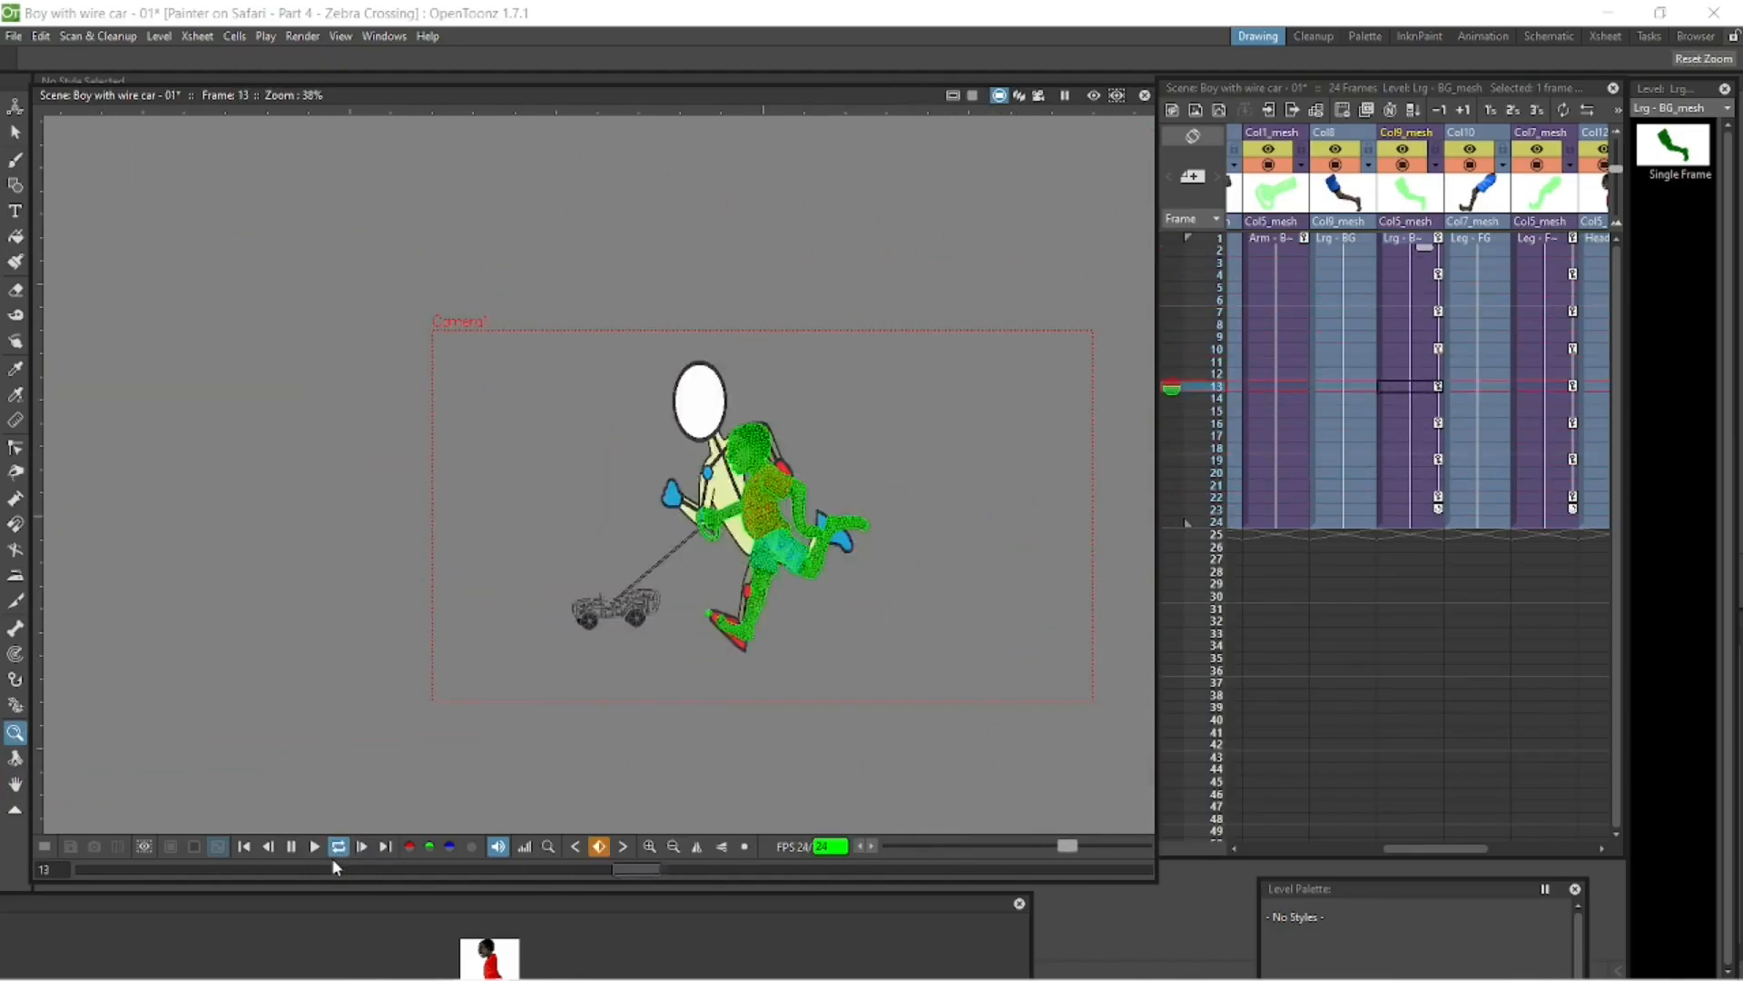
pyautogui.scroll(2, 967, 649)
pyautogui.moveTo(1427, 848); pyautogui.dragTo(1534, 850)
pyautogui.click(1516, 239)
pyautogui.click(15, 704)
pyautogui.click(840, 387)
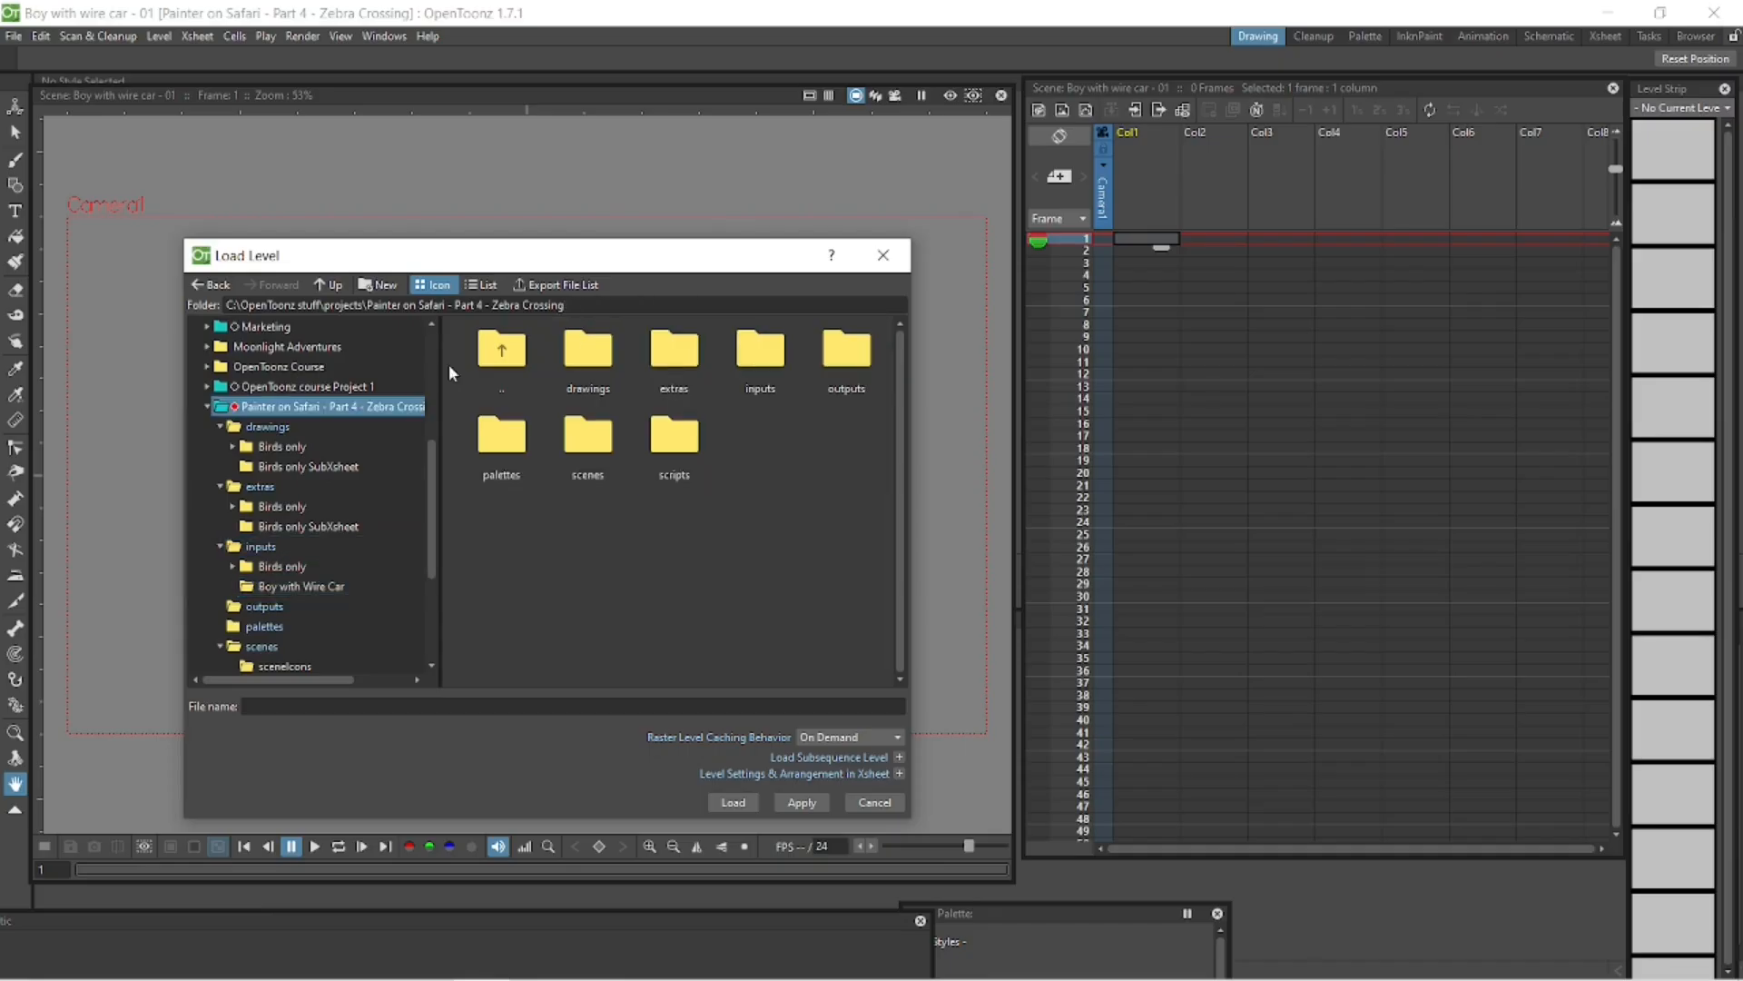
# - Load all the body-part, wheel, wire car and wire shaft PNGs from the project's inputs\Boy with Wire Car folder
pyautogui.doubleClick(760, 365)
pyautogui.doubleClick(677, 354)
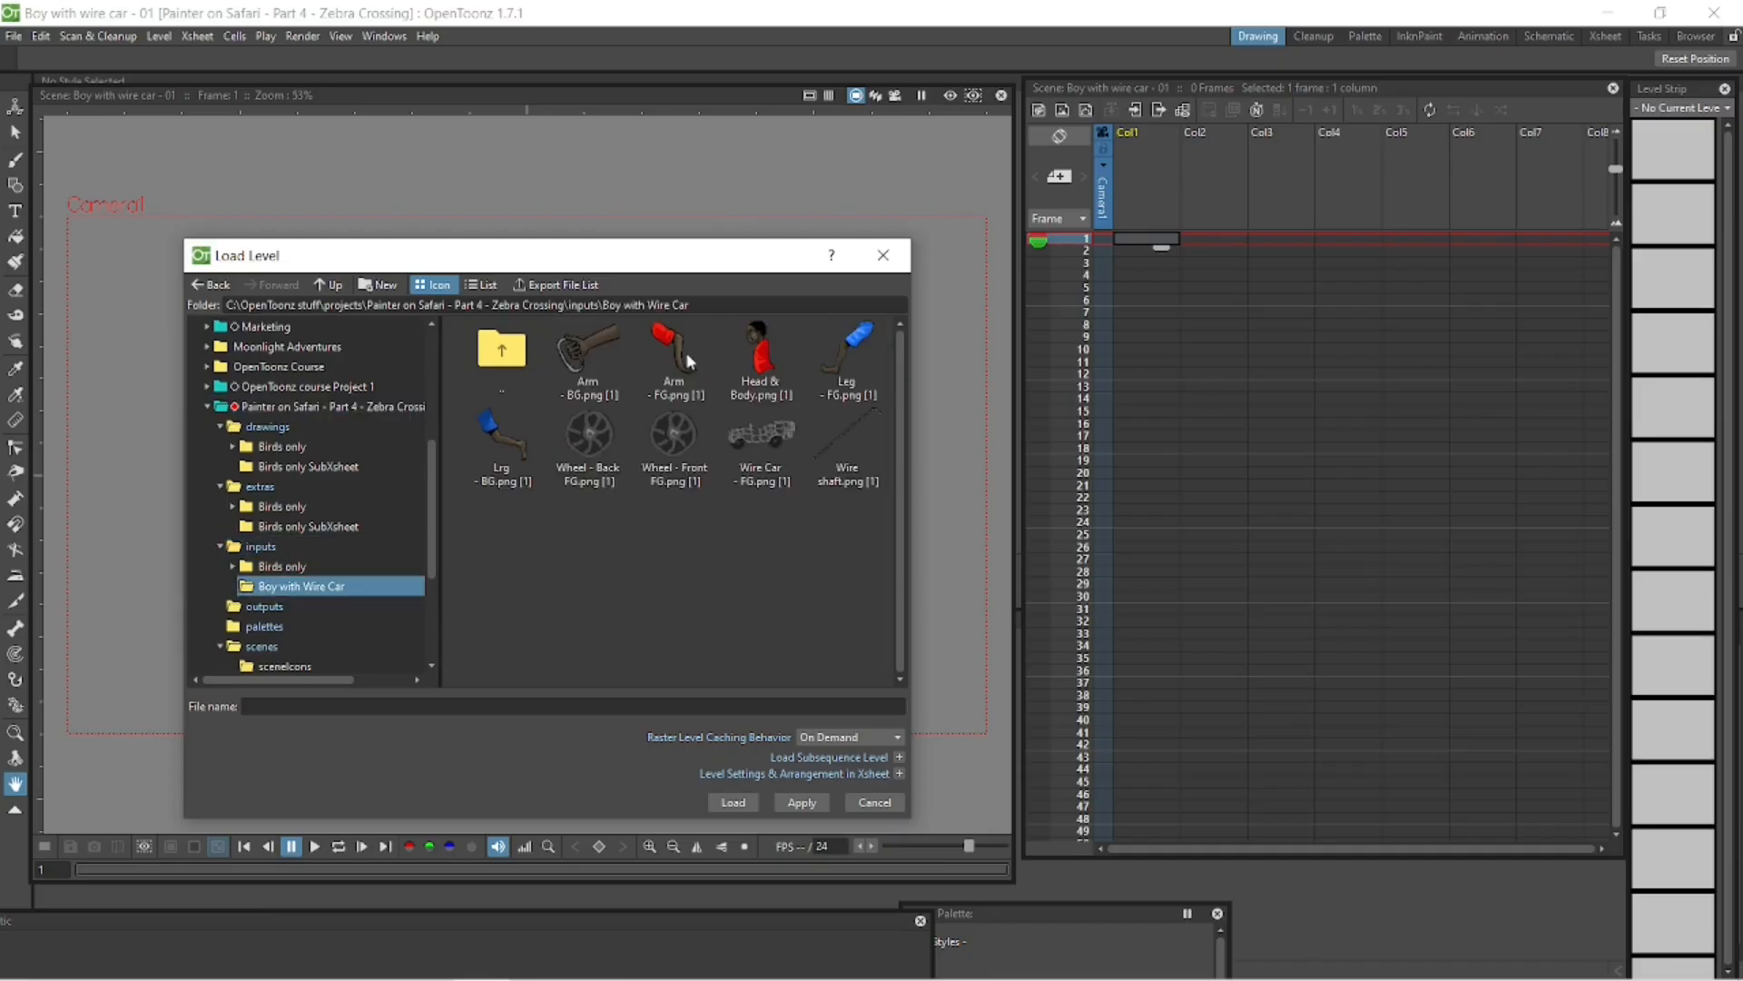
pyautogui.keyDown('shift'); pyautogui.click(850, 491); pyautogui.keyUp('shift')
pyautogui.click(733, 801)
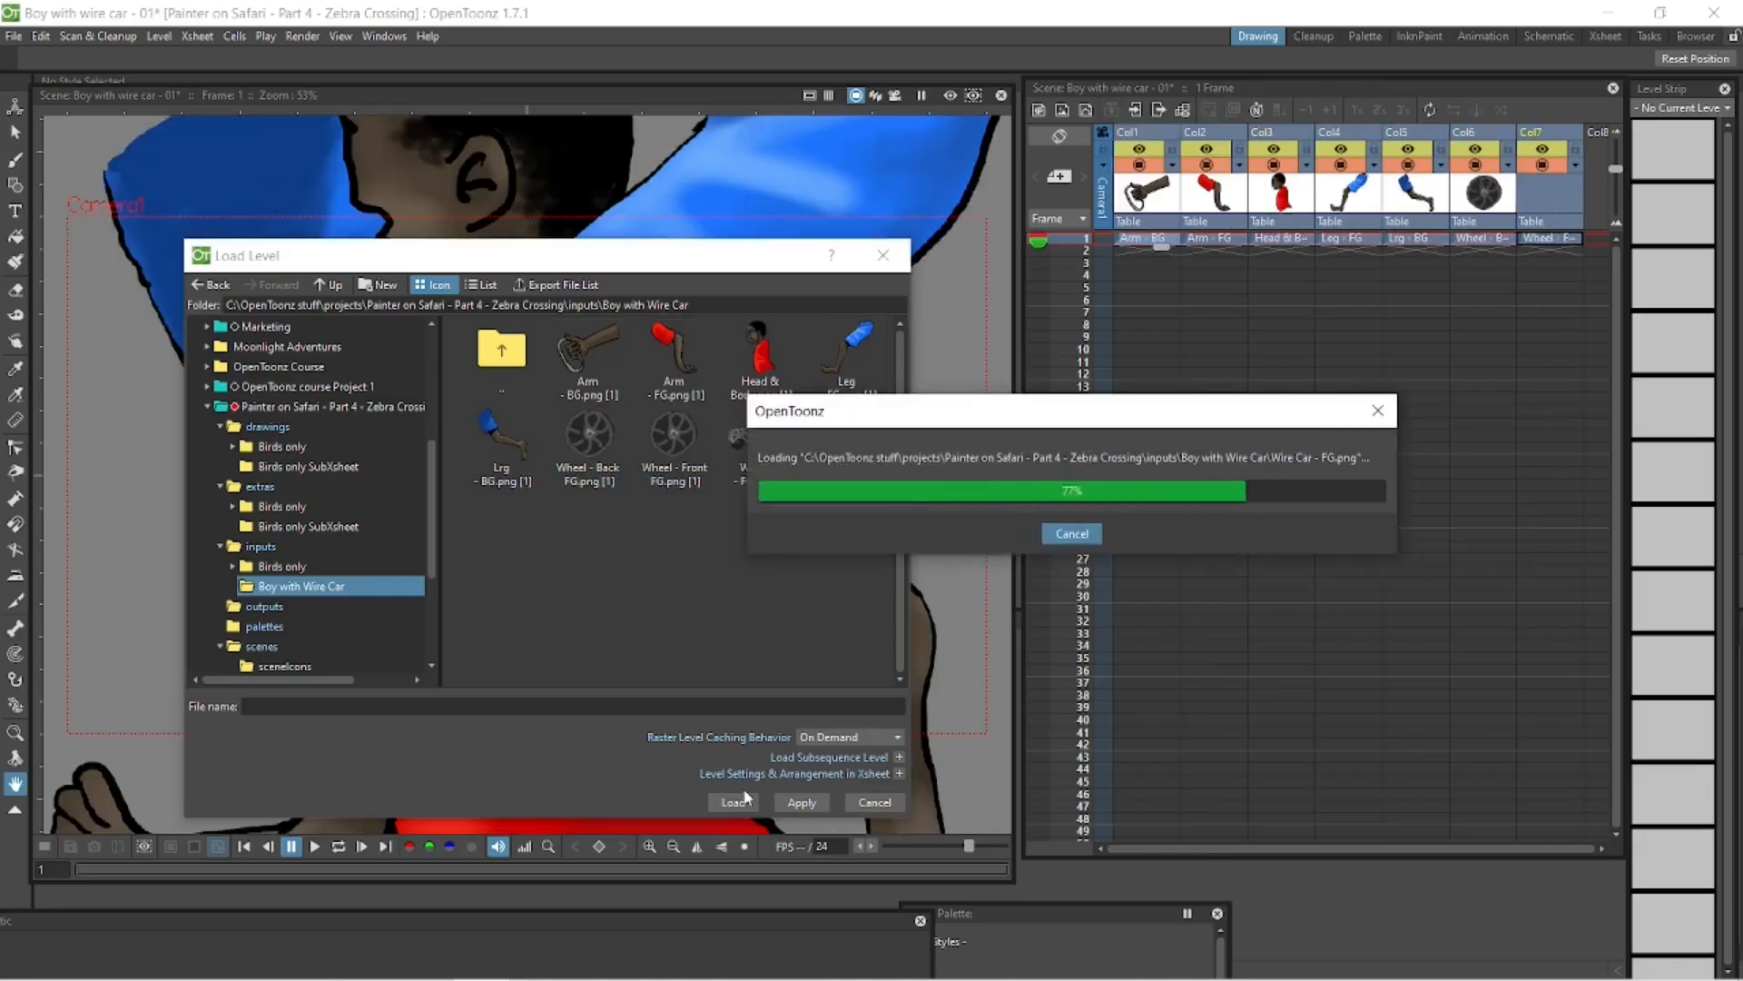
pyautogui.scroll(-2, 779, 529)
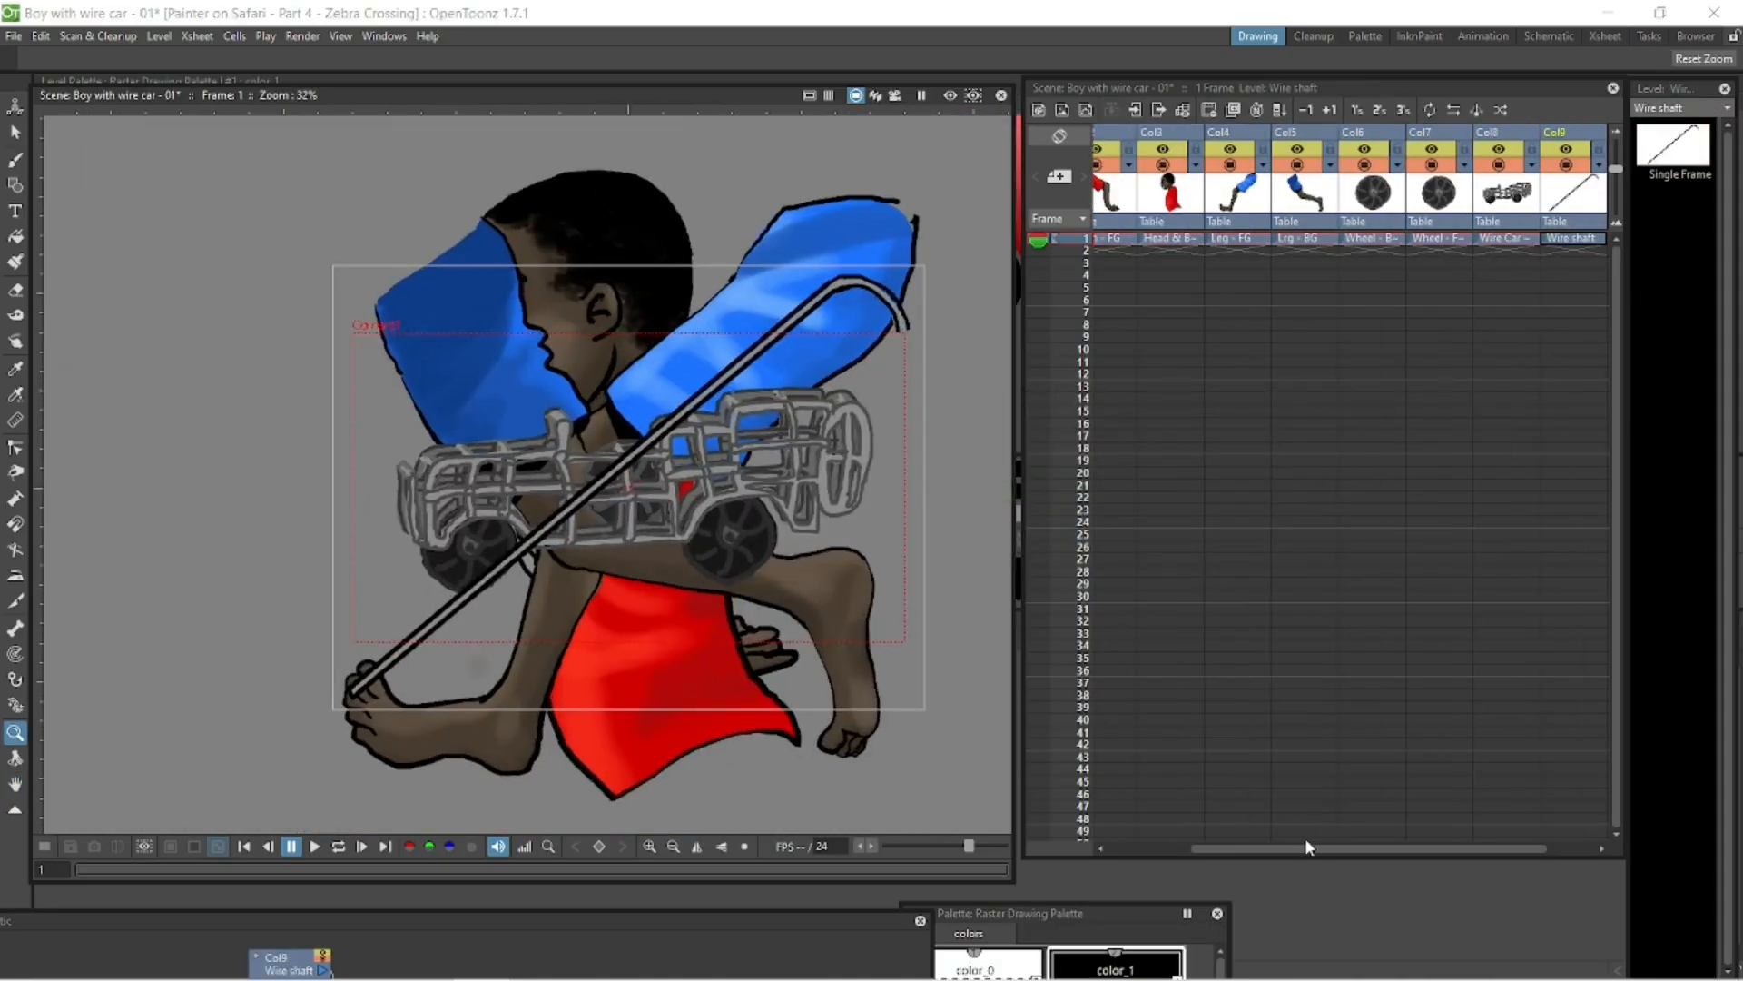
# - Create a mesh for the Arm - BG level with a mesh edges length of 15 mm
pyautogui.hscroll(-3, 1207, 799)
pyautogui.click(1166, 243)
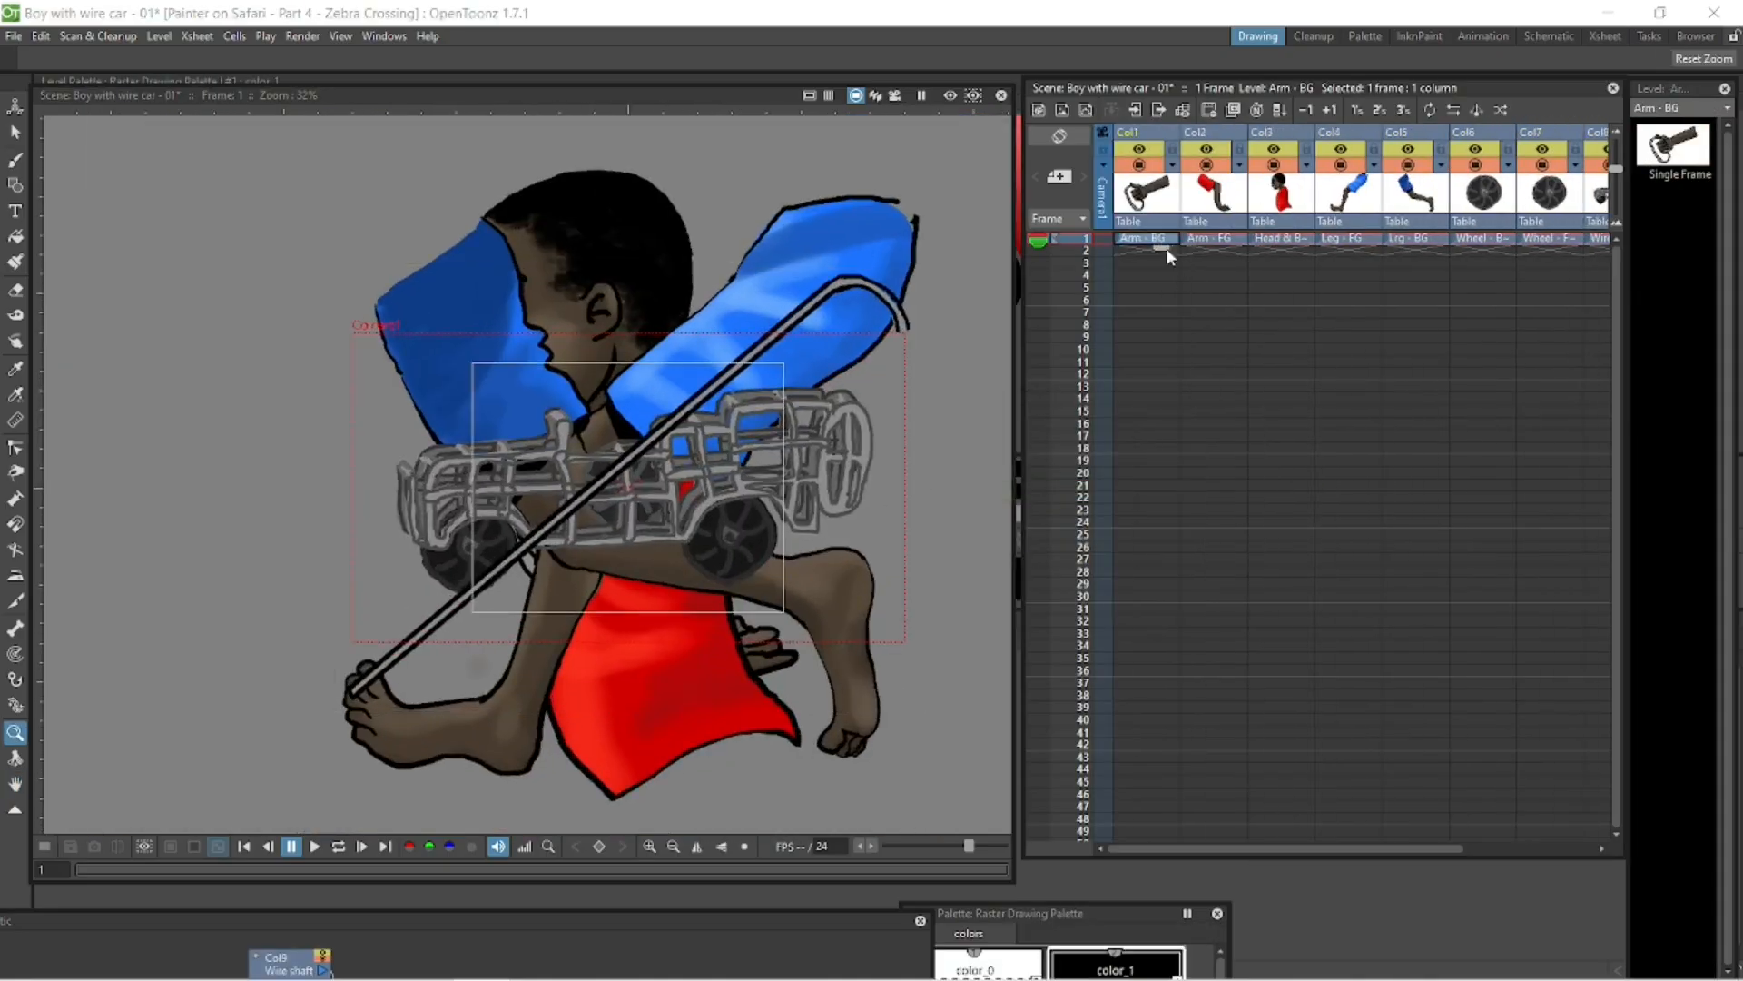
pyautogui.click(14, 705)
pyautogui.click(66, 58)
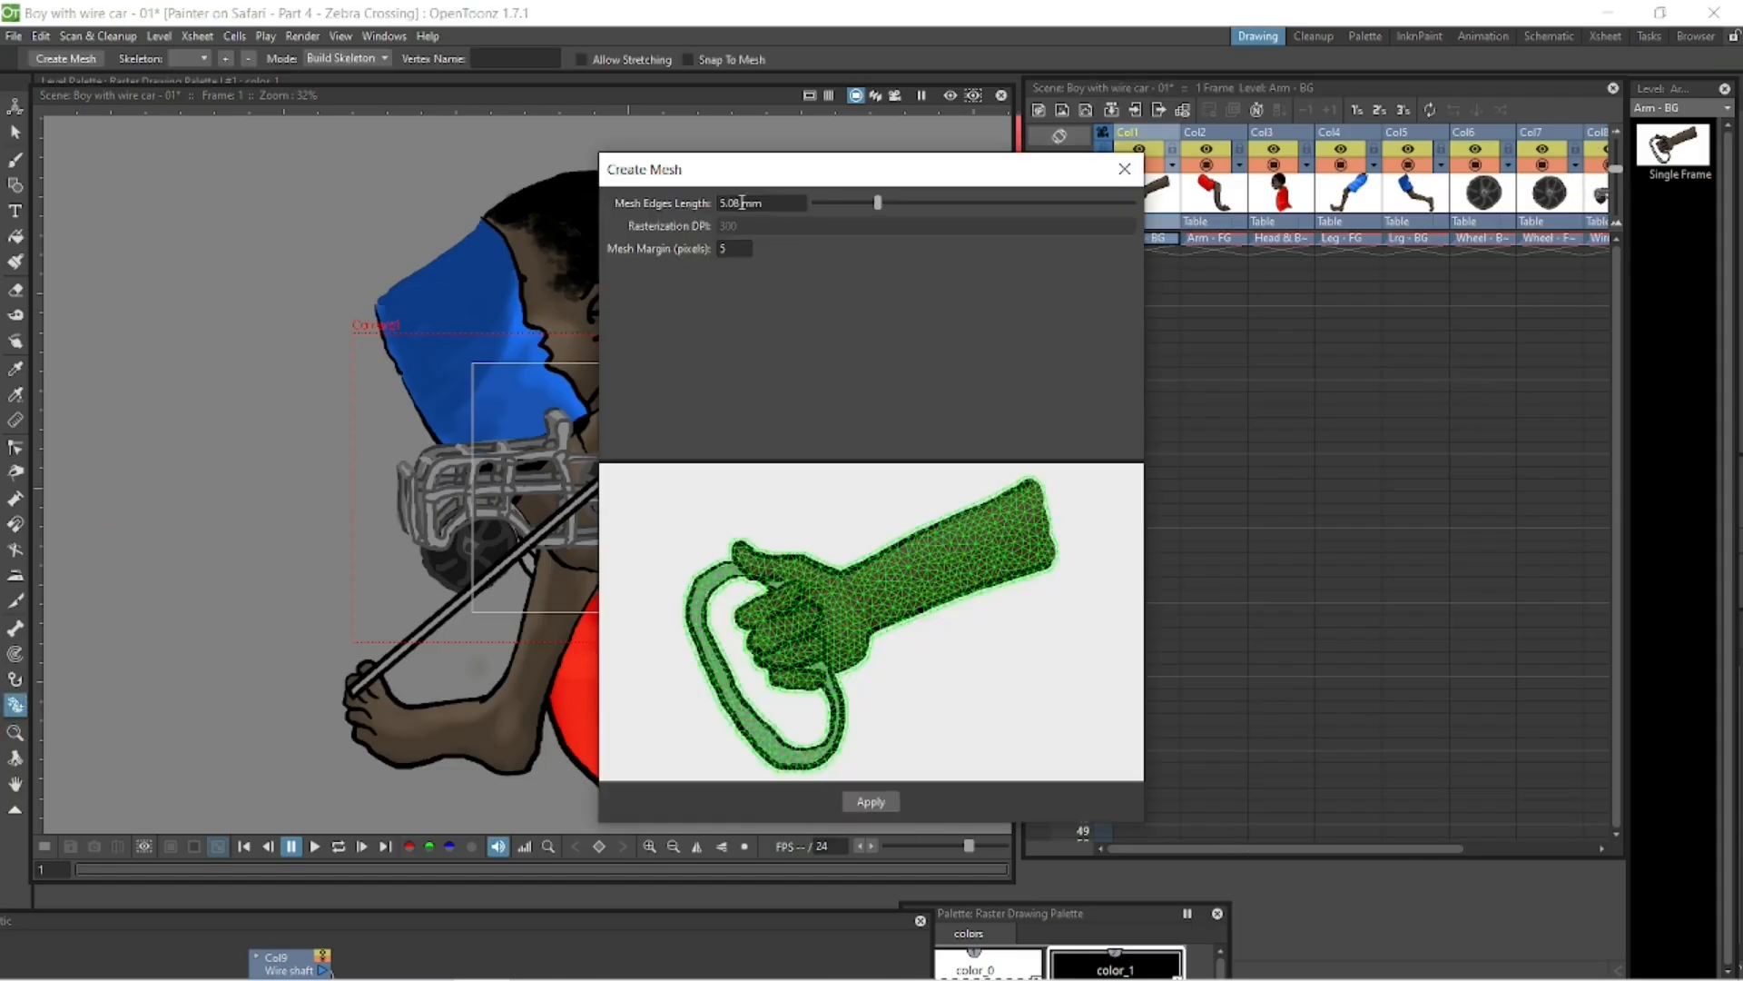
pyautogui.press('Return')
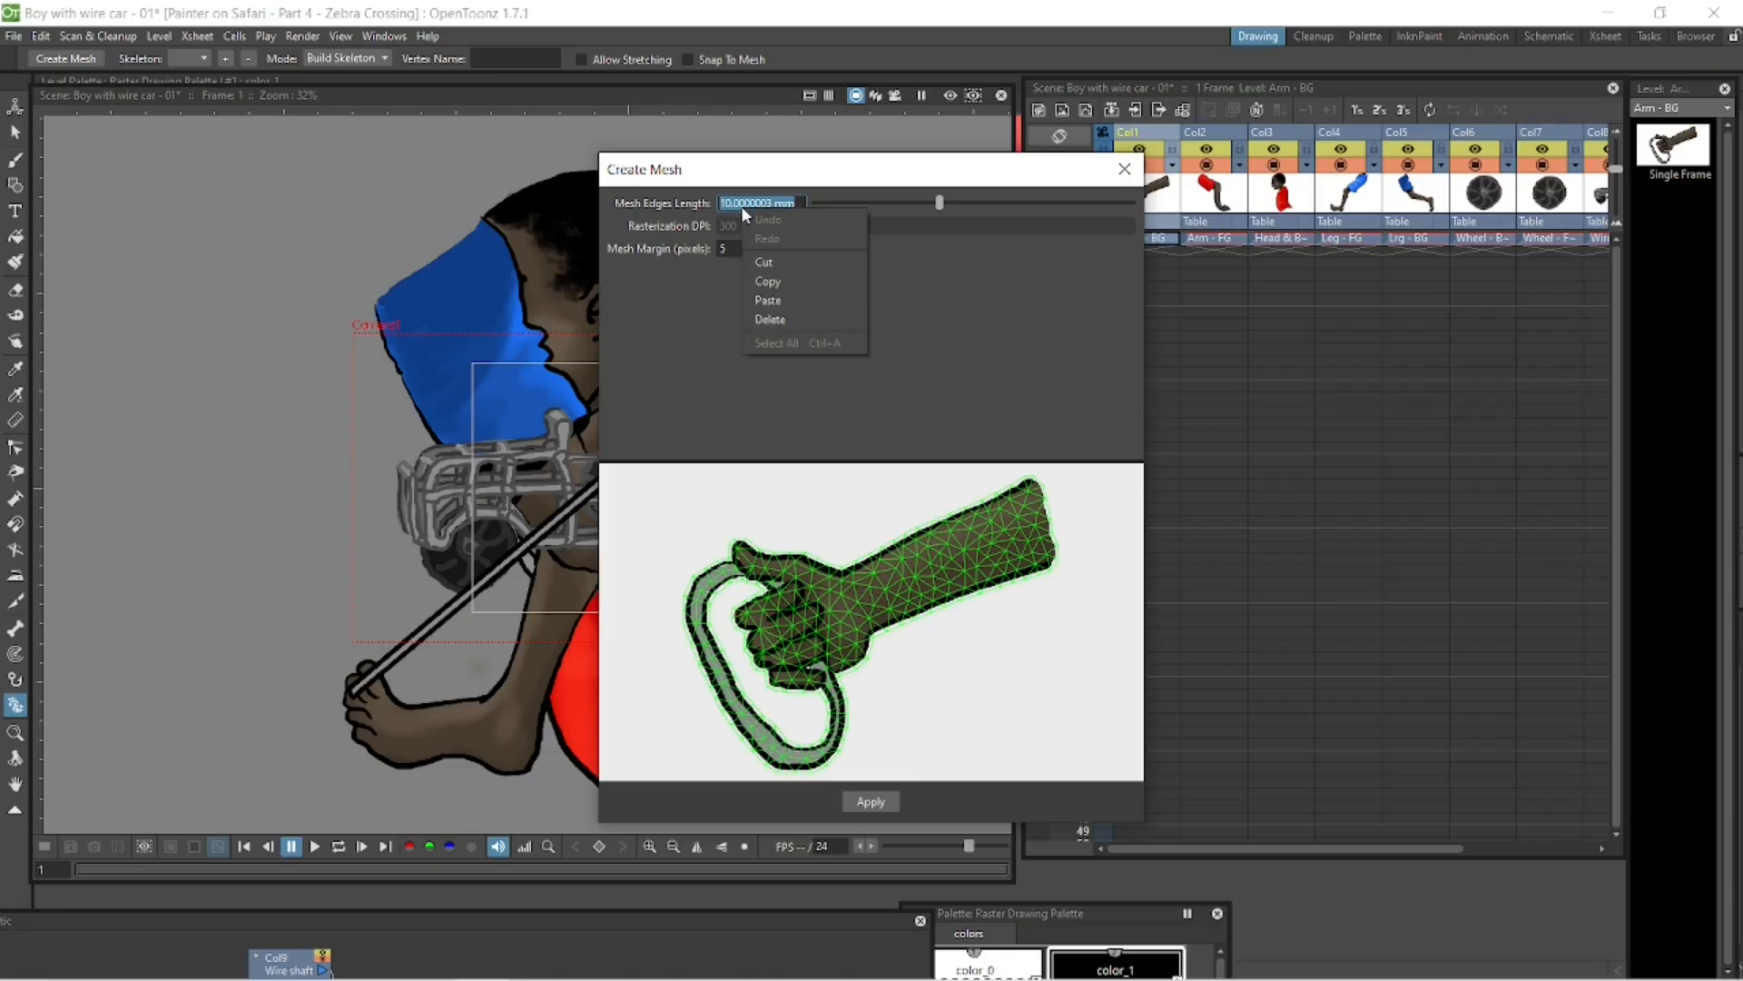
pyautogui.click(895, 359)
pyautogui.write('15')
pyautogui.press('Return')
pyautogui.click(870, 802)
# - Create meshes for the Arm - FG and Head & Body levels with the same settings
pyautogui.click(1278, 239)
pyautogui.click(66, 58)
pyautogui.click(871, 802)
pyautogui.click(1435, 240)
pyautogui.click(65, 58)
pyautogui.click(871, 802)
# - Create meshes for the Leg - FG and Lrg - BG levels with the same settings
pyautogui.click(1544, 238)
pyautogui.click(66, 58)
pyautogui.click(870, 801)
pyautogui.hscroll(5, 1239, 239)
pyautogui.click(1239, 238)
pyautogui.click(65, 58)
pyautogui.click(871, 801)
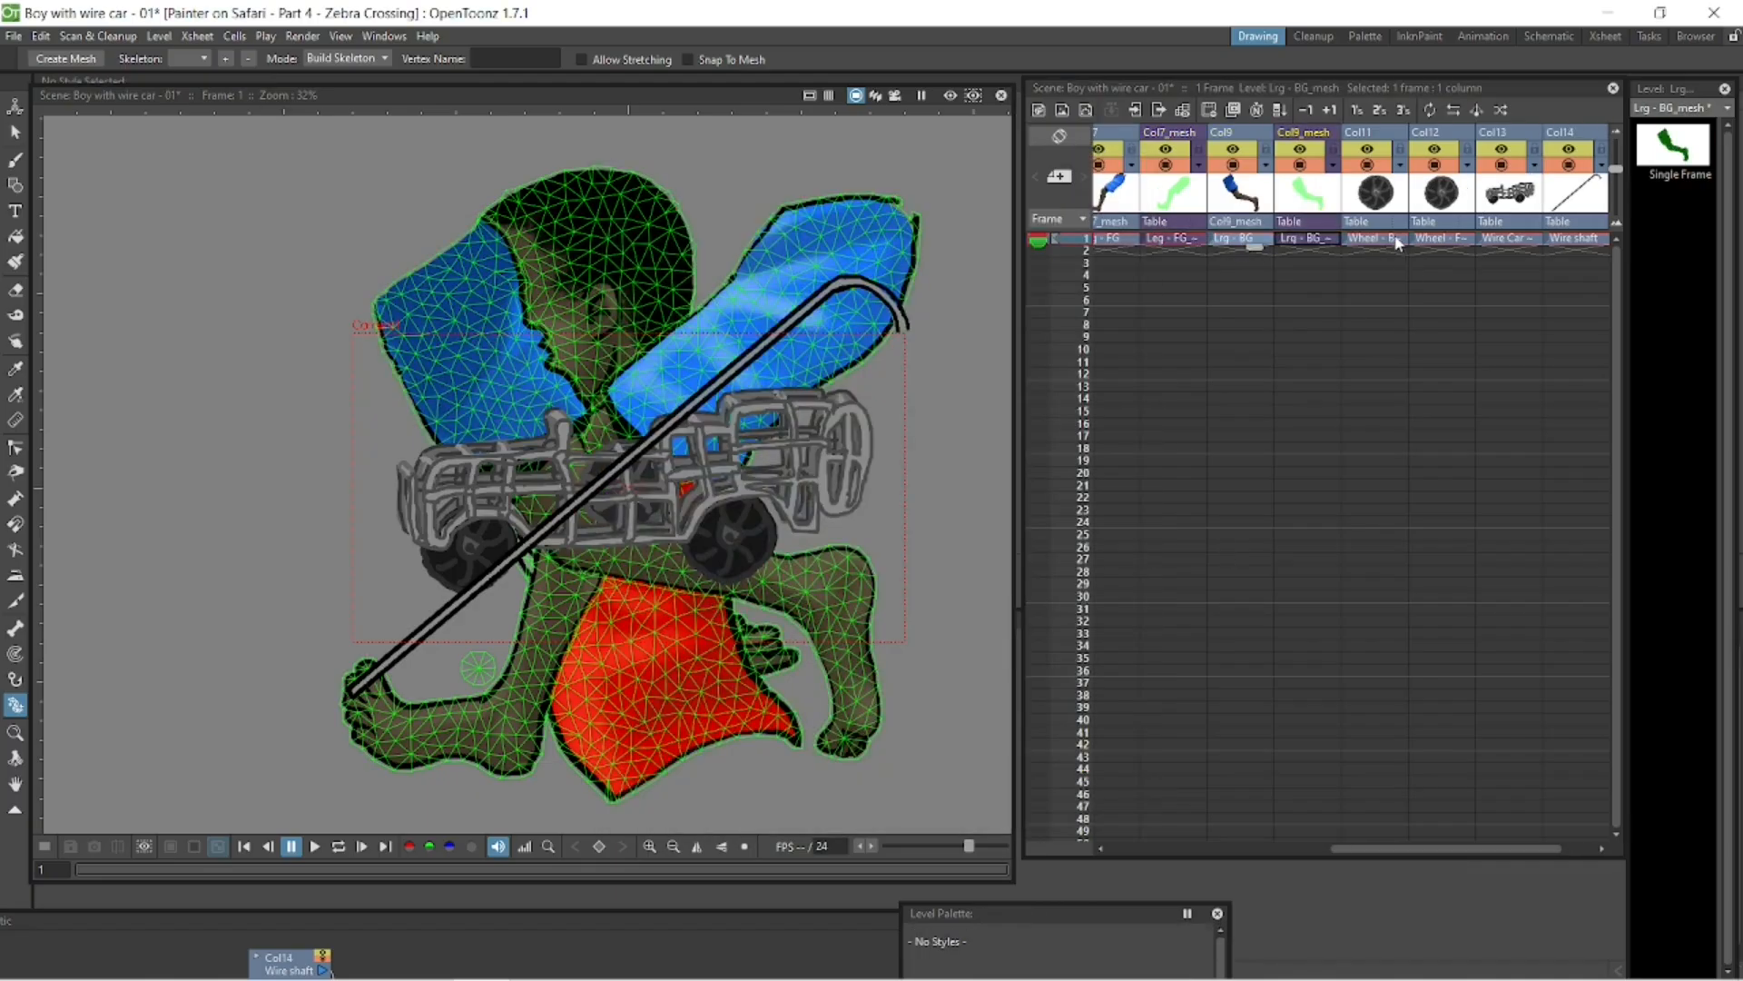
# - Bring the Fx Schematic into view, pull the Arm - BG node aside and switch to the Stage Schematic
pyautogui.moveTo(411, 920); pyautogui.dragTo(673, 157)
pyautogui.moveTo(533, 571); pyautogui.dragTo(373, 606)
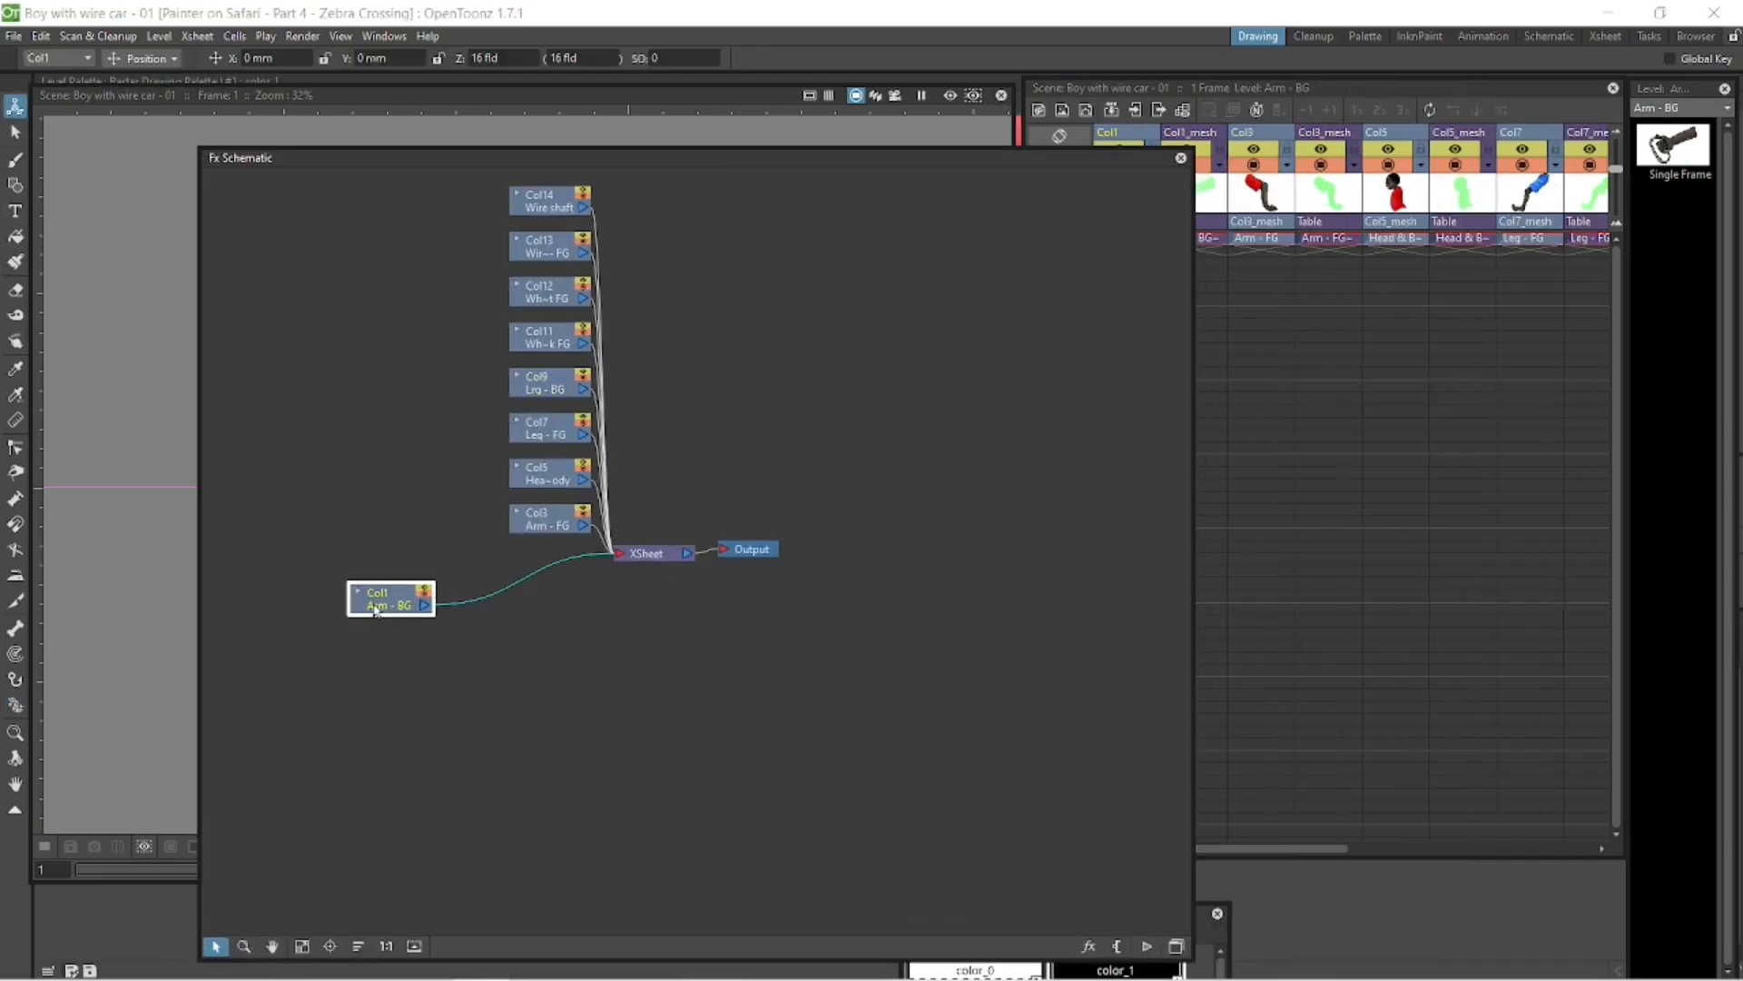
pyautogui.click(1176, 946)
# - Spread out the character's mesh nodes and their linked drawing nodes in the Stage Schematic
pyautogui.moveTo(749, 241); pyautogui.dragTo(1040, 374)
pyautogui.moveTo(748, 647); pyautogui.dragTo(1155, 377)
pyautogui.moveTo(748, 286); pyautogui.dragTo(1007, 447)
pyautogui.moveTo(749, 693); pyautogui.dragTo(1152, 457)
pyautogui.moveTo(748, 337); pyautogui.dragTo(884, 286)
pyautogui.moveTo(748, 738); pyautogui.dragTo(1116, 268)
pyautogui.moveTo(749, 784); pyautogui.dragTo(1055, 635)
pyautogui.moveTo(748, 375); pyautogui.dragTo(951, 683)
pyautogui.moveTo(1055, 634); pyautogui.dragTo(1123, 650)
pyautogui.moveTo(749, 828); pyautogui.dragTo(1145, 538)
pyautogui.moveTo(746, 418); pyautogui.dragTo(976, 581)
# - Show thumbnails on the head, leg and arm drawing nodes and space them out beyond their mesh nodes
pyautogui.click(273, 947)
pyautogui.moveTo(817, 708); pyautogui.dragTo(561, 694)
pyautogui.click(216, 946)
pyautogui.click(861, 431)
pyautogui.moveTo(896, 438); pyautogui.dragTo(964, 471)
pyautogui.click(866, 350)
pyautogui.moveTo(899, 355); pyautogui.dragTo(993, 368)
pyautogui.click(825, 242)
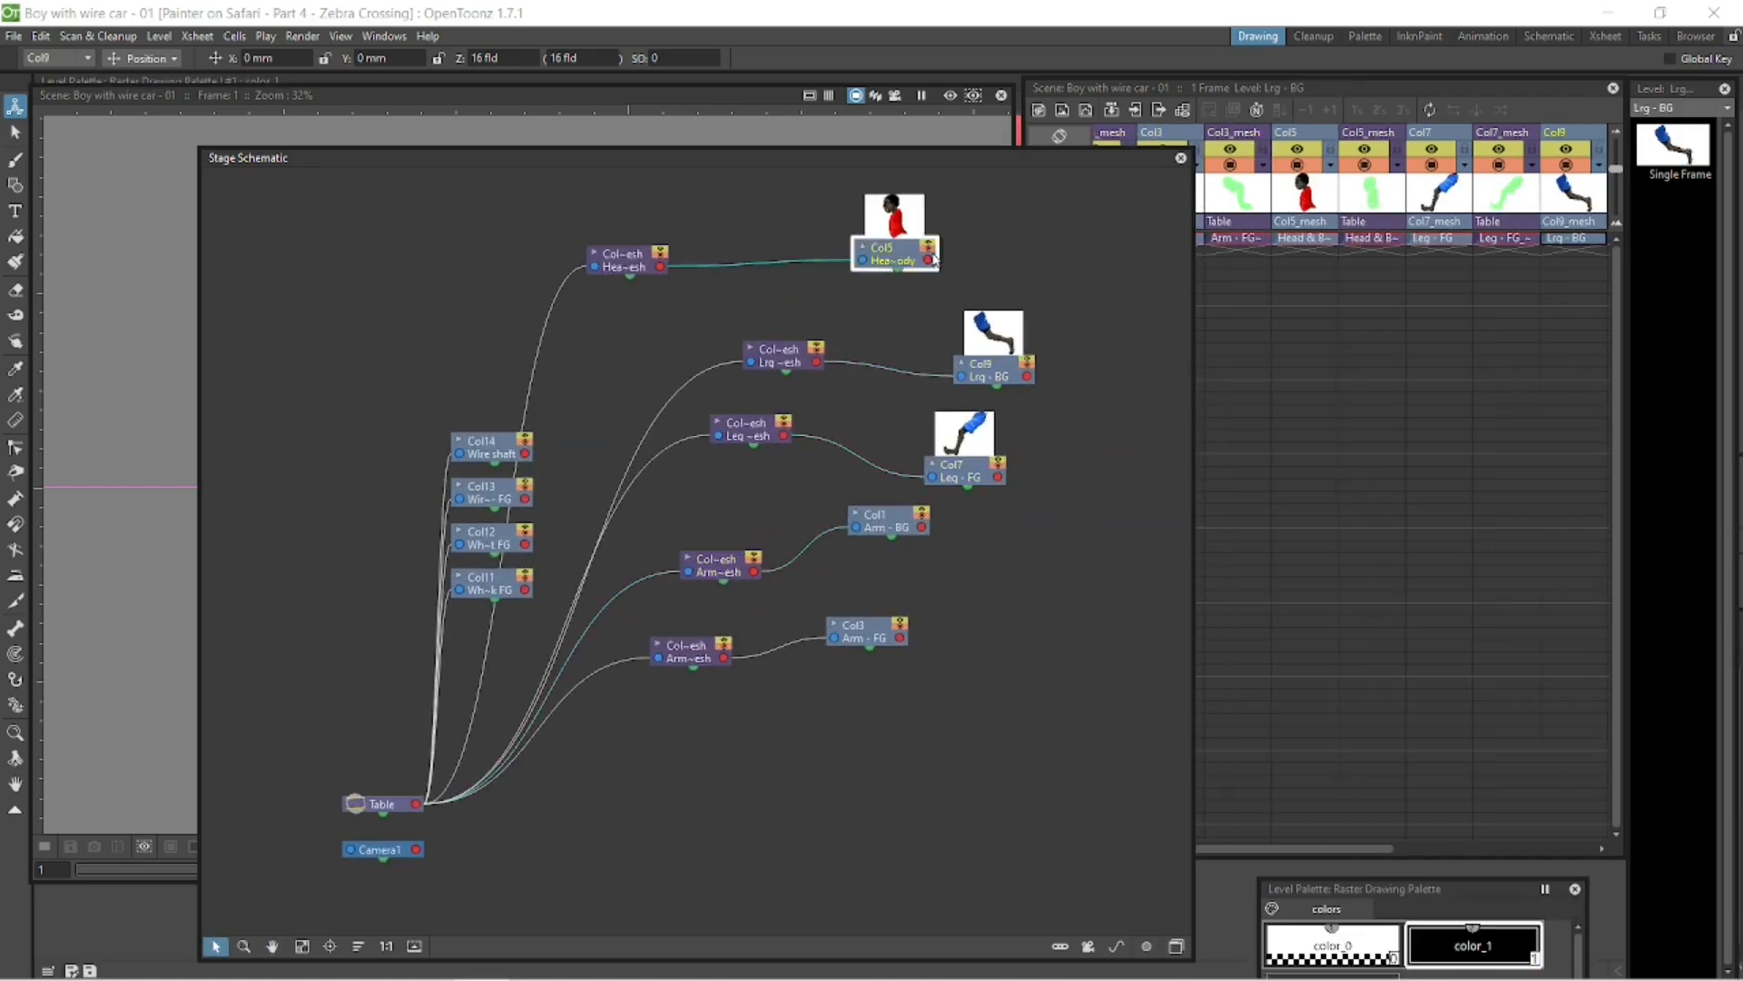
pyautogui.click(855, 514)
pyautogui.moveTo(886, 521); pyautogui.dragTo(1016, 557)
pyautogui.click(833, 624)
pyautogui.moveTo(864, 631); pyautogui.dragTo(1029, 670)
# - Show thumbnails on the wire shaft and wire car nodes and move them clear of the character's nodes
pyautogui.click(458, 440)
pyautogui.moveTo(491, 448); pyautogui.dragTo(357, 426)
pyautogui.click(459, 485)
pyautogui.moveTo(490, 493); pyautogui.dragTo(370, 522)
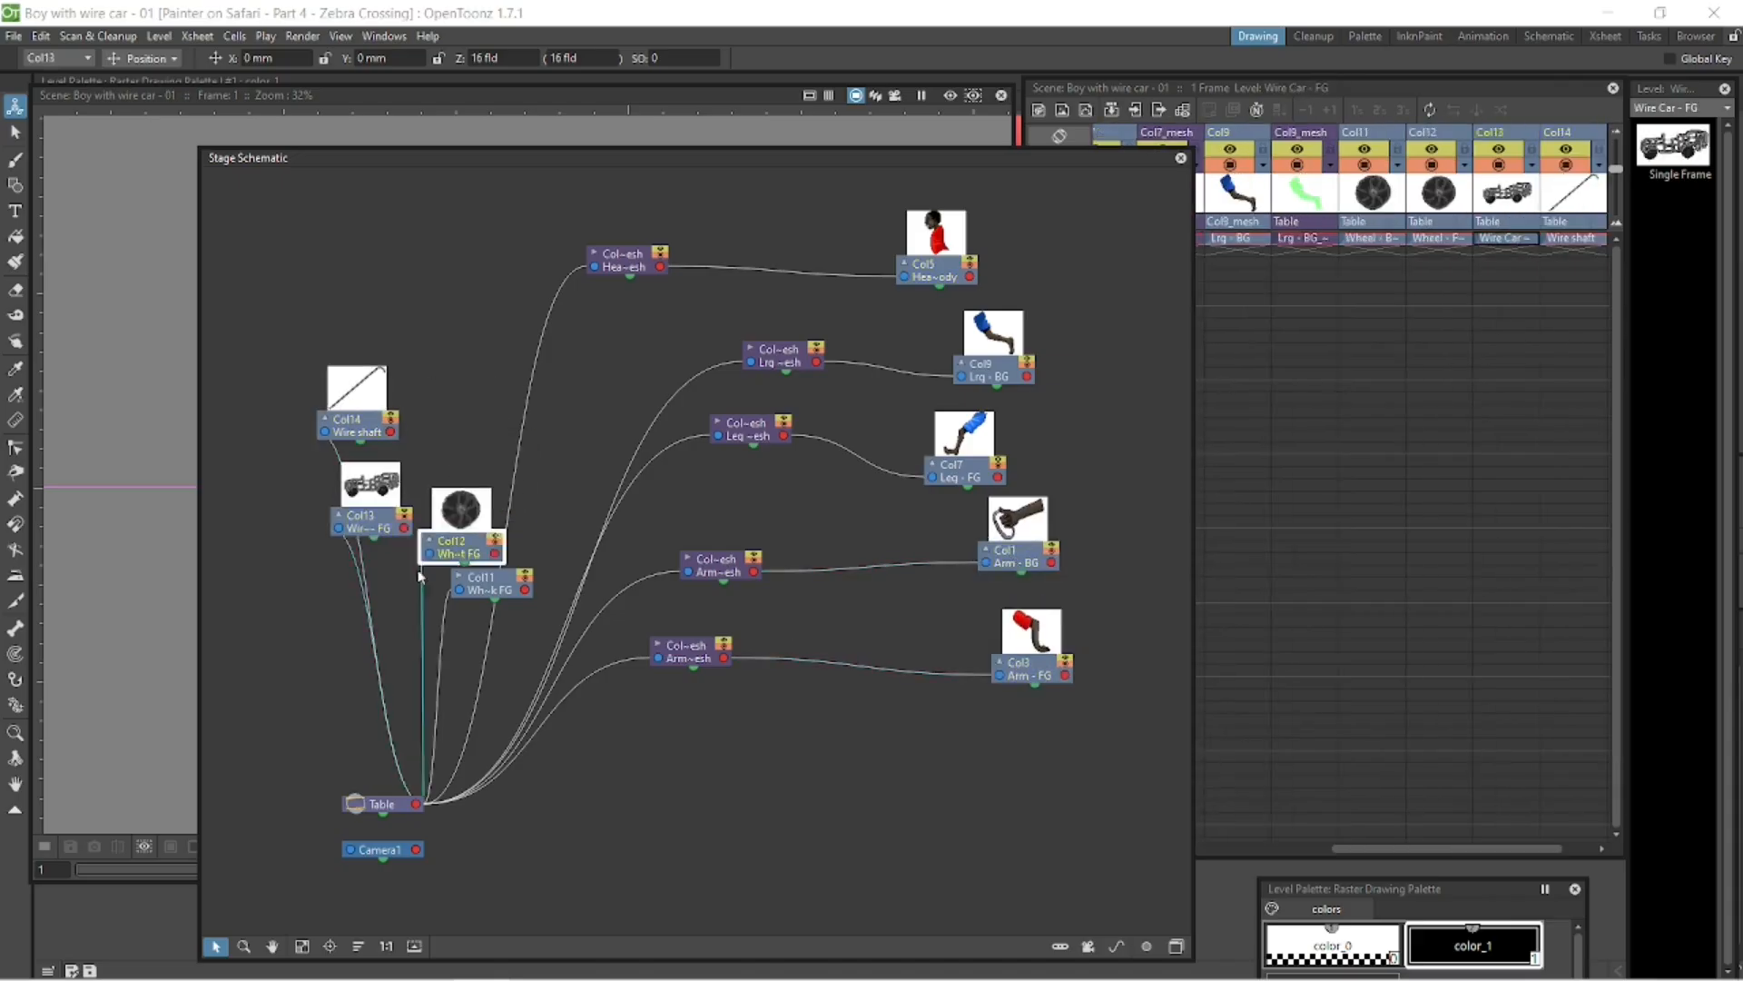
# - Parent the Lrg - BG, Leg - FG and Arm - BG meshes to the Head & Body mesh and space out their nodes
pyautogui.moveTo(953, 270); pyautogui.dragTo(979, 252)
pyautogui.moveTo(627, 263); pyautogui.dragTo(638, 304)
pyautogui.moveTo(990, 370); pyautogui.dragTo(1056, 345)
pyautogui.moveTo(718, 436); pyautogui.dragTo(670, 307)
pyautogui.moveTo(749, 431); pyautogui.dragTo(850, 410)
pyautogui.moveTo(960, 472); pyautogui.dragTo(1096, 442)
pyautogui.moveTo(719, 566); pyautogui.dragTo(854, 486)
pyautogui.moveTo(824, 491); pyautogui.dragTo(670, 310)
pyautogui.moveTo(1015, 557); pyautogui.dragTo(1088, 540)
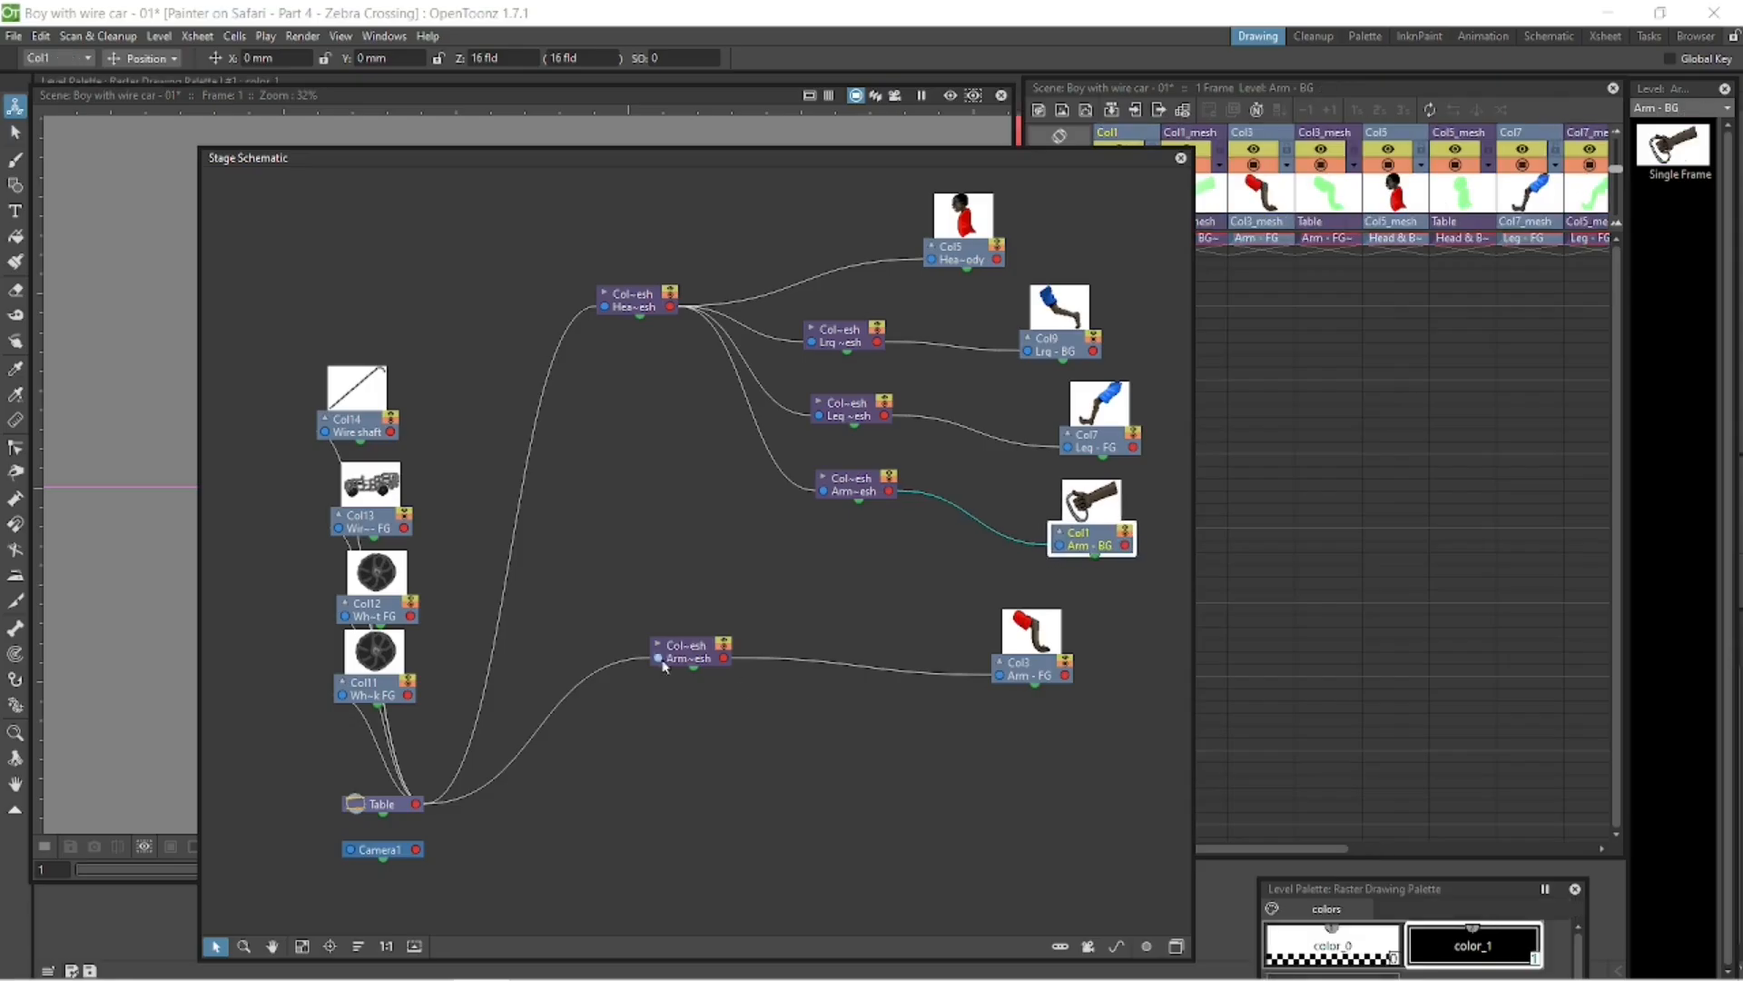
# - Parent the Arm - FG mesh to the Head & Body mesh and place the Arm - BG nodes below the Arm - FG nodes
pyautogui.moveTo(658, 657); pyautogui.dragTo(670, 309)
pyautogui.moveTo(690, 655); pyautogui.dragTo(852, 594)
pyautogui.moveTo(1063, 621); pyautogui.dragTo(1144, 602)
pyautogui.moveTo(853, 486); pyautogui.dragTo(804, 687)
pyautogui.moveTo(1090, 540); pyautogui.dragTo(1048, 739)
pyautogui.moveTo(850, 591); pyautogui.dragTo(838, 479)
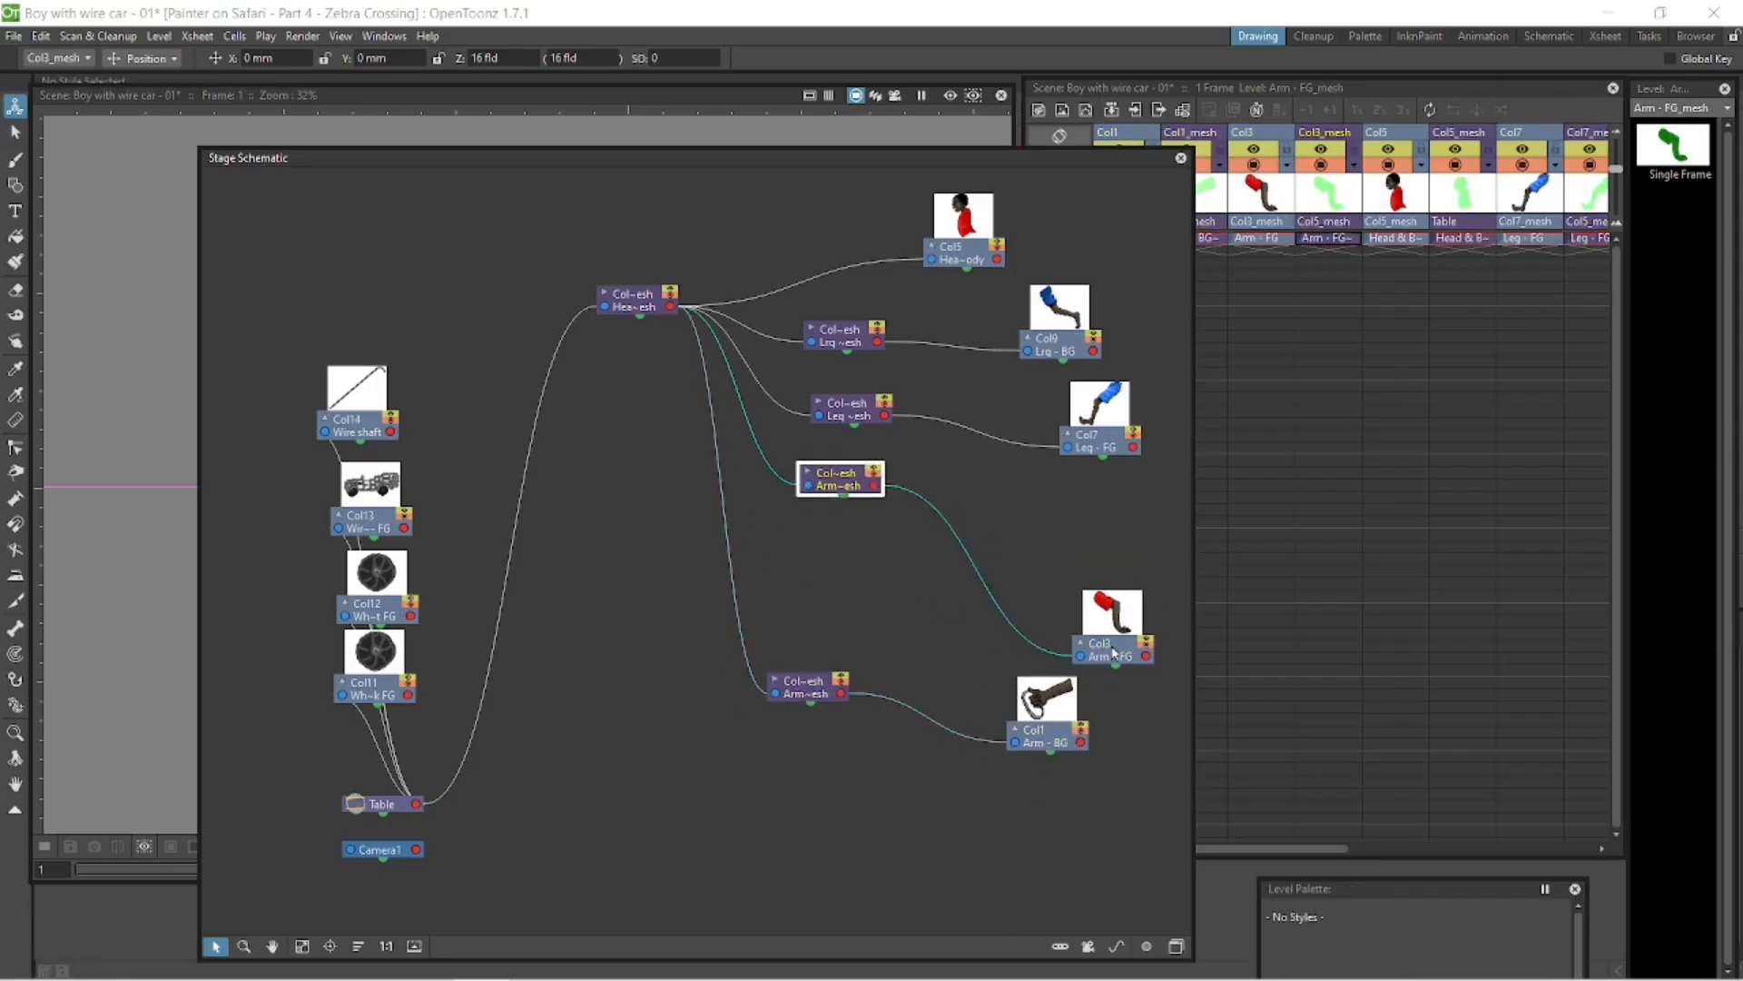
pyautogui.moveTo(1110, 650); pyautogui.dragTo(1099, 558)
pyautogui.moveTo(804, 686); pyautogui.dragTo(825, 591)
pyautogui.moveTo(1048, 739); pyautogui.dragTo(1063, 662)
# - Parent the wire shaft to the Arm - BG drawing and the wire car to the wire shaft, arranging their nodes in a row
pyautogui.moveTo(341, 433); pyautogui.dragTo(759, 717)
pyautogui.moveTo(746, 716); pyautogui.dragTo(924, 796)
pyautogui.moveTo(371, 523); pyautogui.dragTo(692, 785)
pyautogui.moveTo(659, 790); pyautogui.dragTo(937, 804)
pyautogui.moveTo(694, 785); pyautogui.dragTo(1068, 830)
pyautogui.moveTo(1194, 762); pyautogui.dragTo(1498, 762)
pyautogui.moveTo(921, 796); pyautogui.dragTo(1217, 685)
pyautogui.moveTo(1064, 831); pyautogui.dragTo(1371, 752)
pyautogui.moveTo(1338, 757); pyautogui.dragTo(1381, 683)
# - Move the front and back wheel nodes below the wire car node and parent both wheels to the wire car
pyautogui.moveTo(377, 611); pyautogui.dragTo(1414, 688)
pyautogui.moveTo(1451, 798); pyautogui.dragTo(1483, 792)
pyautogui.moveTo(342, 630); pyautogui.dragTo(1315, 752)
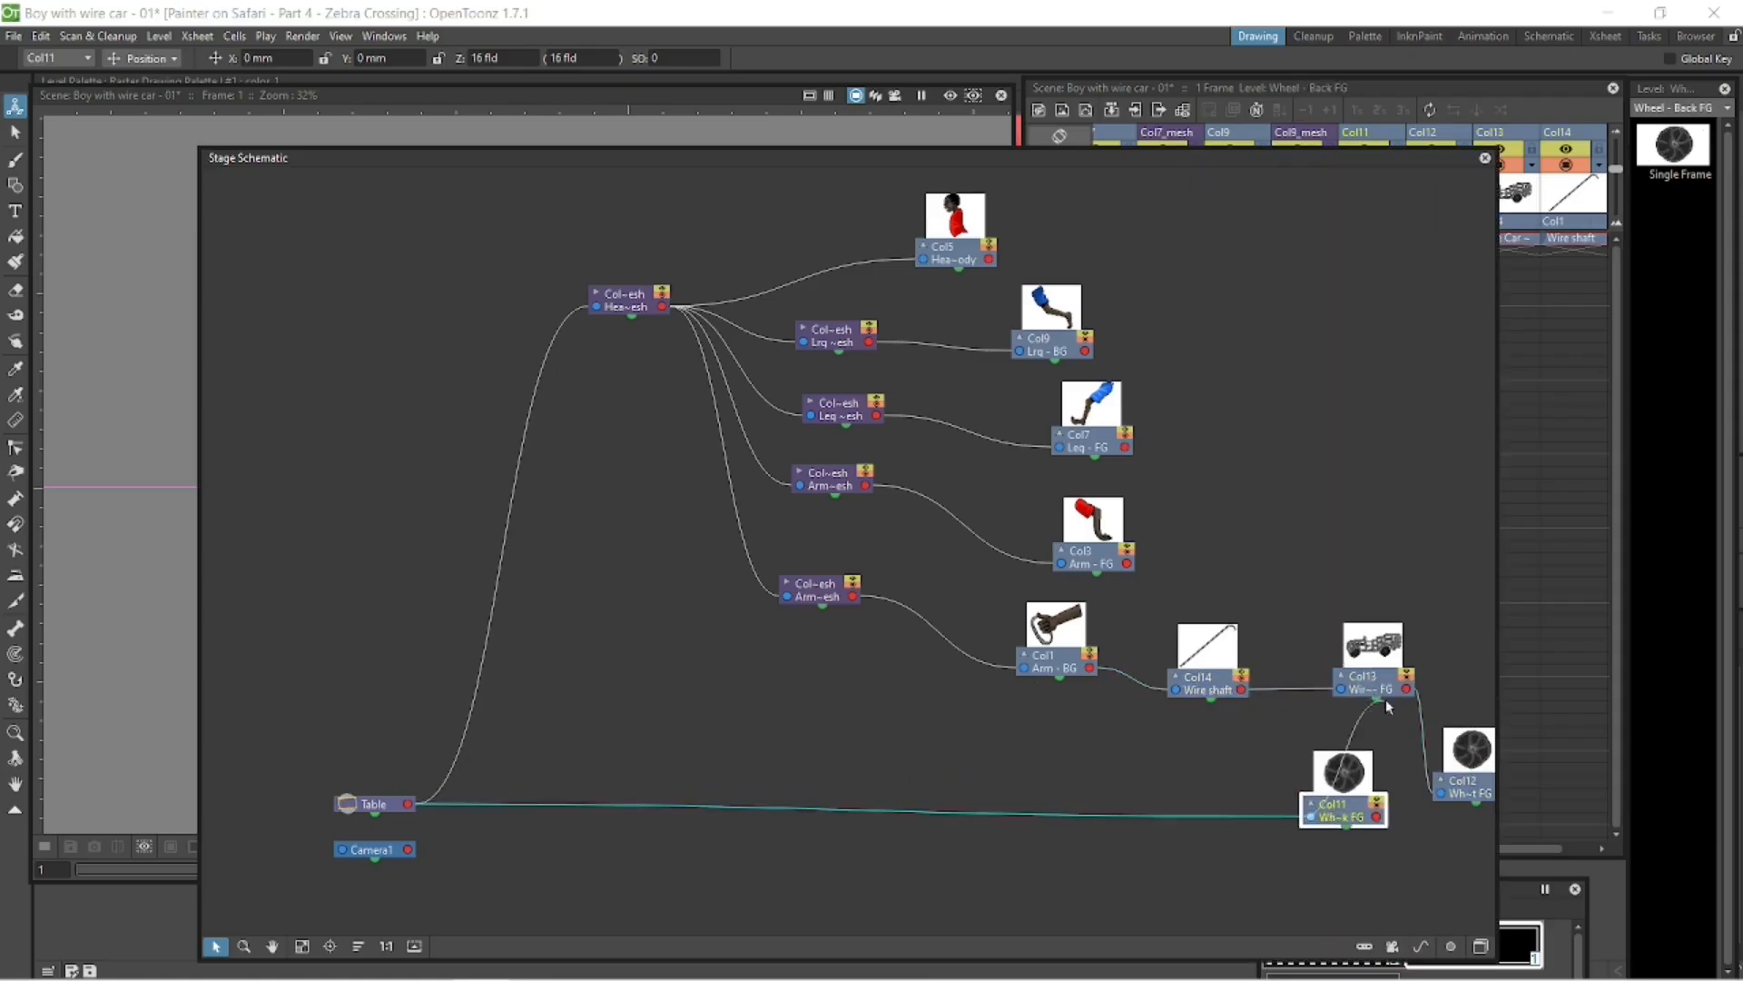
# - Move the Stage Schematic out of the way and shift the Head & Body mesh to about X -15 mm, Y 23 mm with the Animate tool
pyautogui.click(596, 293)
pyautogui.moveTo(1168, 158); pyautogui.dragTo(702, 904)
pyautogui.hotkey('shift', 'space')
pyautogui.moveTo(899, 544); pyautogui.dragTo(835, 586)
pyautogui.press('space')
pyautogui.moveTo(1388, 850); pyautogui.dragTo(1198, 837)
pyautogui.click(1420, 239)
pyautogui.press('a')
pyautogui.moveTo(699, 495)
pyautogui.mouseDown()
pyautogui.moveTo(582, 430)
pyautogui.moveTo(687, 476)
pyautogui.mouseUp()
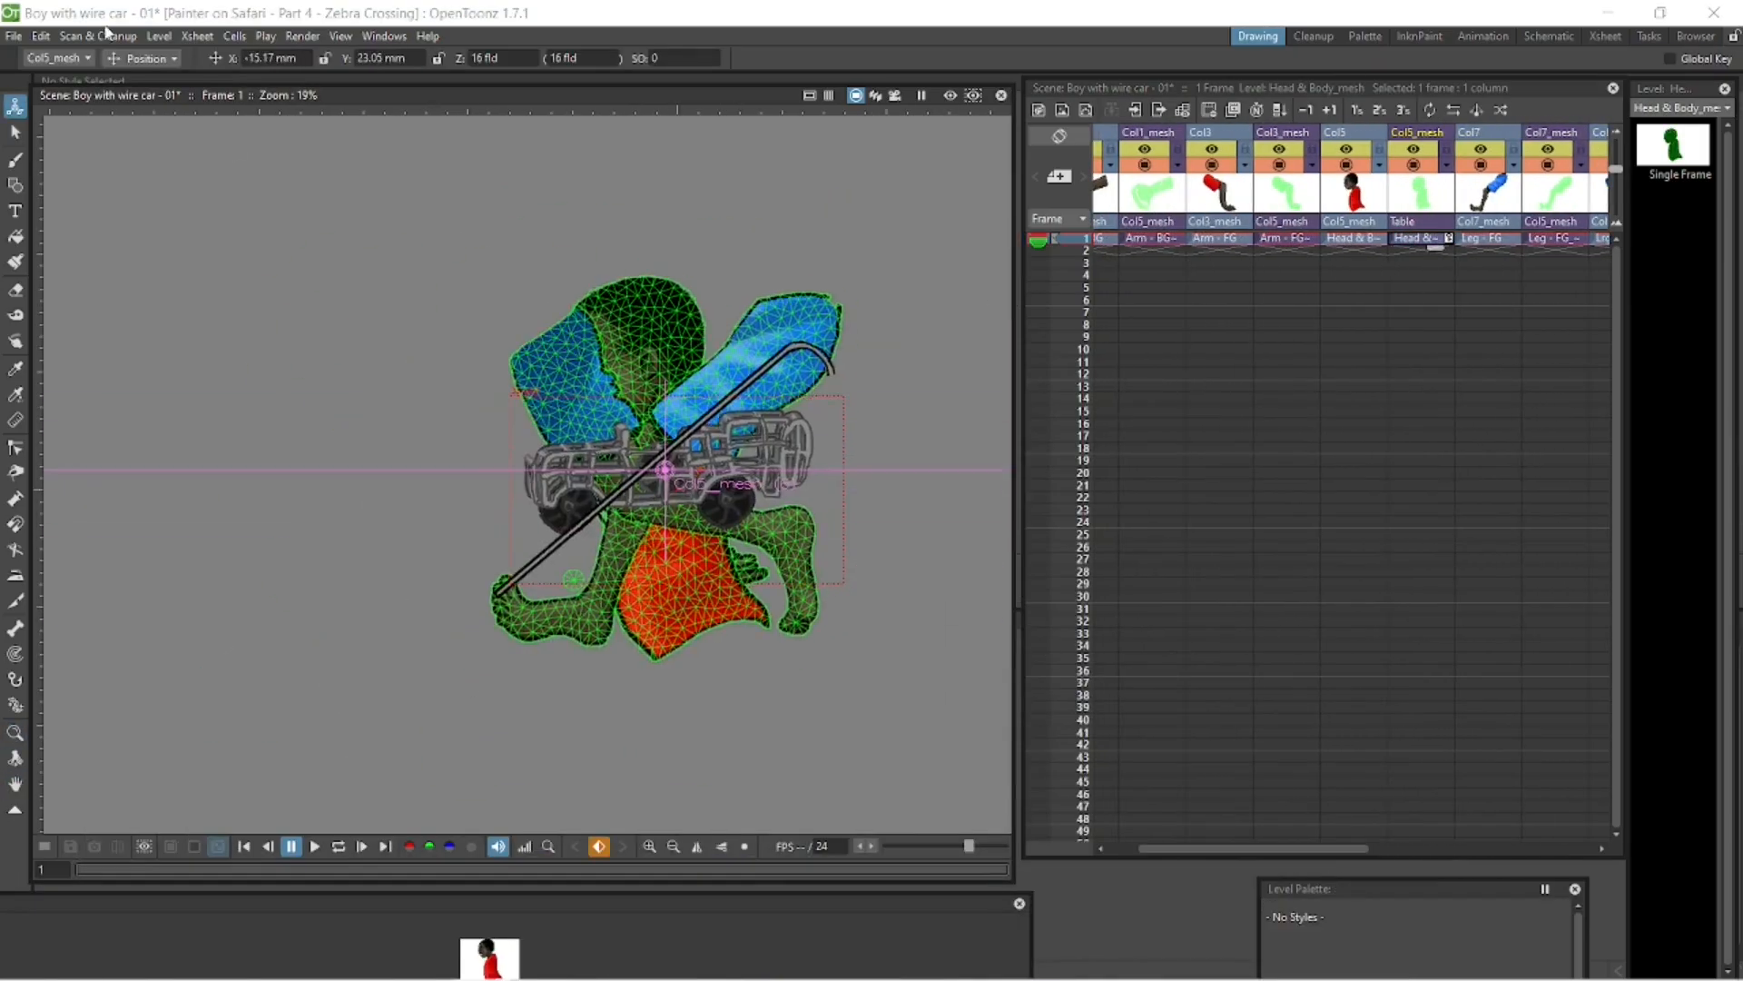
# - Scale the whole character rig down through the Head & Body mesh
pyautogui.click(151, 124)
pyautogui.moveTo(240, 60); pyautogui.dragTo(182, 65)
pyautogui.scroll(12, 664, 470)
# - Position the leg meshes beneath the boy's body in a running stance
pyautogui.click(144, 58)
pyautogui.click(146, 80)
pyautogui.click(1282, 239)
pyautogui.moveTo(562, 454); pyautogui.dragTo(905, 445)
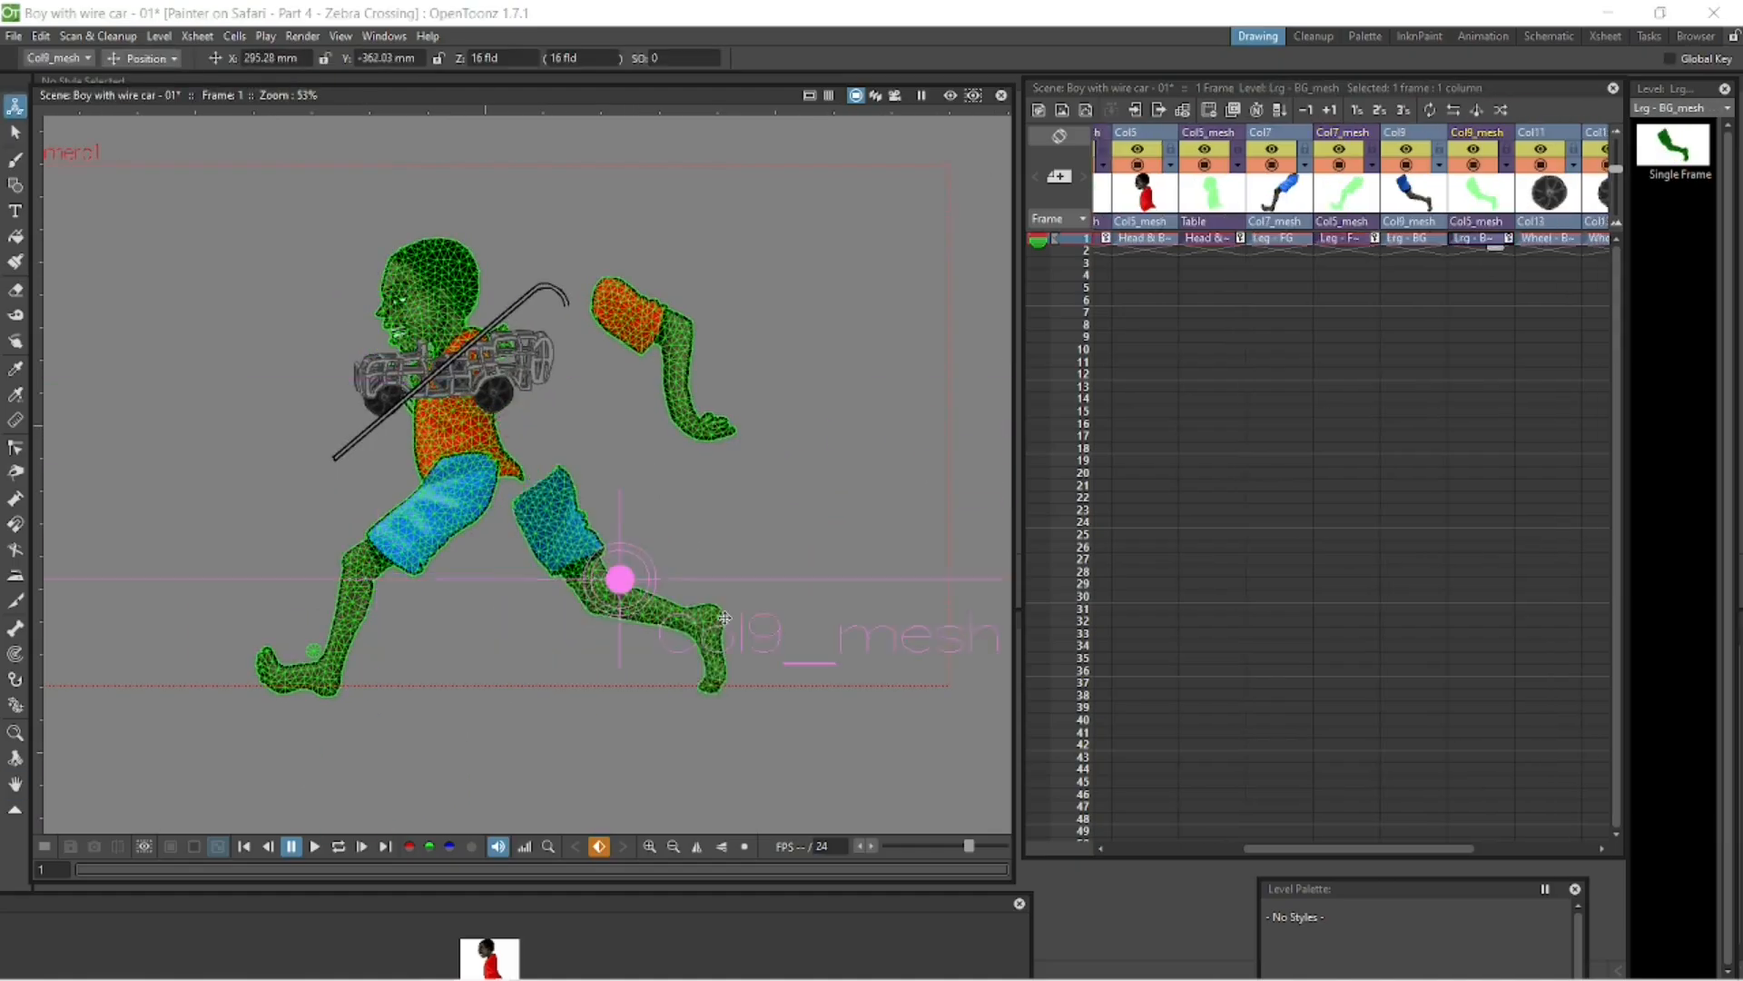
# - Place the background arm at the shoulder and assemble the wire shaft, car and wheels in front of the boy's hand
pyautogui.moveTo(1253, 848); pyautogui.dragTo(1210, 848)
pyautogui.click(1207, 239)
pyautogui.moveTo(639, 379); pyautogui.dragTo(564, 459)
pyautogui.click(1506, 239)
pyautogui.moveTo(1212, 848); pyautogui.dragTo(1436, 848)
pyautogui.click(1441, 239)
pyautogui.press('space')
pyautogui.click(1440, 239)
pyautogui.moveTo(289, 625); pyautogui.dragTo(336, 649)
pyautogui.click(1505, 238)
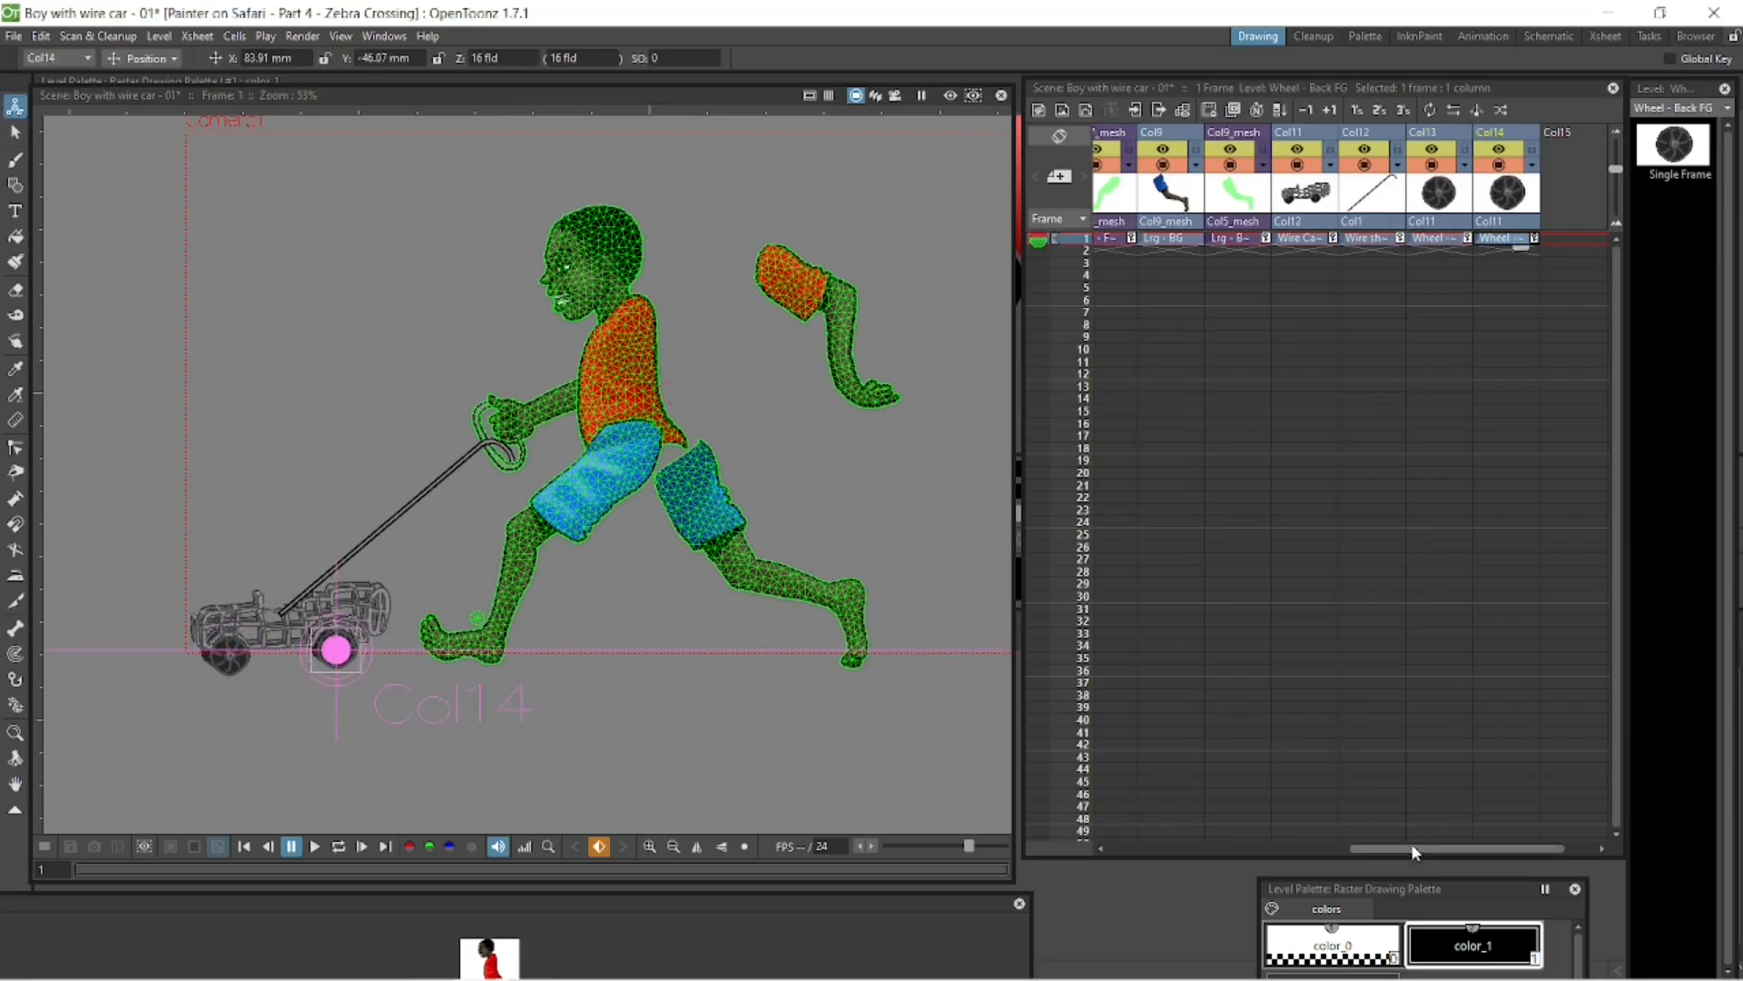
# - Move the Arm - FG mesh onto the boy's shoulder
pyautogui.moveTo(1435, 848); pyautogui.dragTo(1171, 848)
pyautogui.click(1343, 239)
pyautogui.moveTo(885, 314); pyautogui.dragTo(750, 388)
# - Reorder the columns so the Lrg - BG pair sits behind the background arm mesh and Head & Body in front of the legs
pyautogui.keyDown('shift'); pyautogui.click(1272, 134); pyautogui.keyUp('shift')
pyautogui.moveTo(1299, 136); pyautogui.dragTo(1217, 136)
pyautogui.click(1371, 134)
pyautogui.keyDown('shift'); pyautogui.click(1307, 136); pyautogui.keyUp('shift')
pyautogui.click(1480, 134)
pyautogui.moveTo(1442, 136); pyautogui.dragTo(1509, 138)
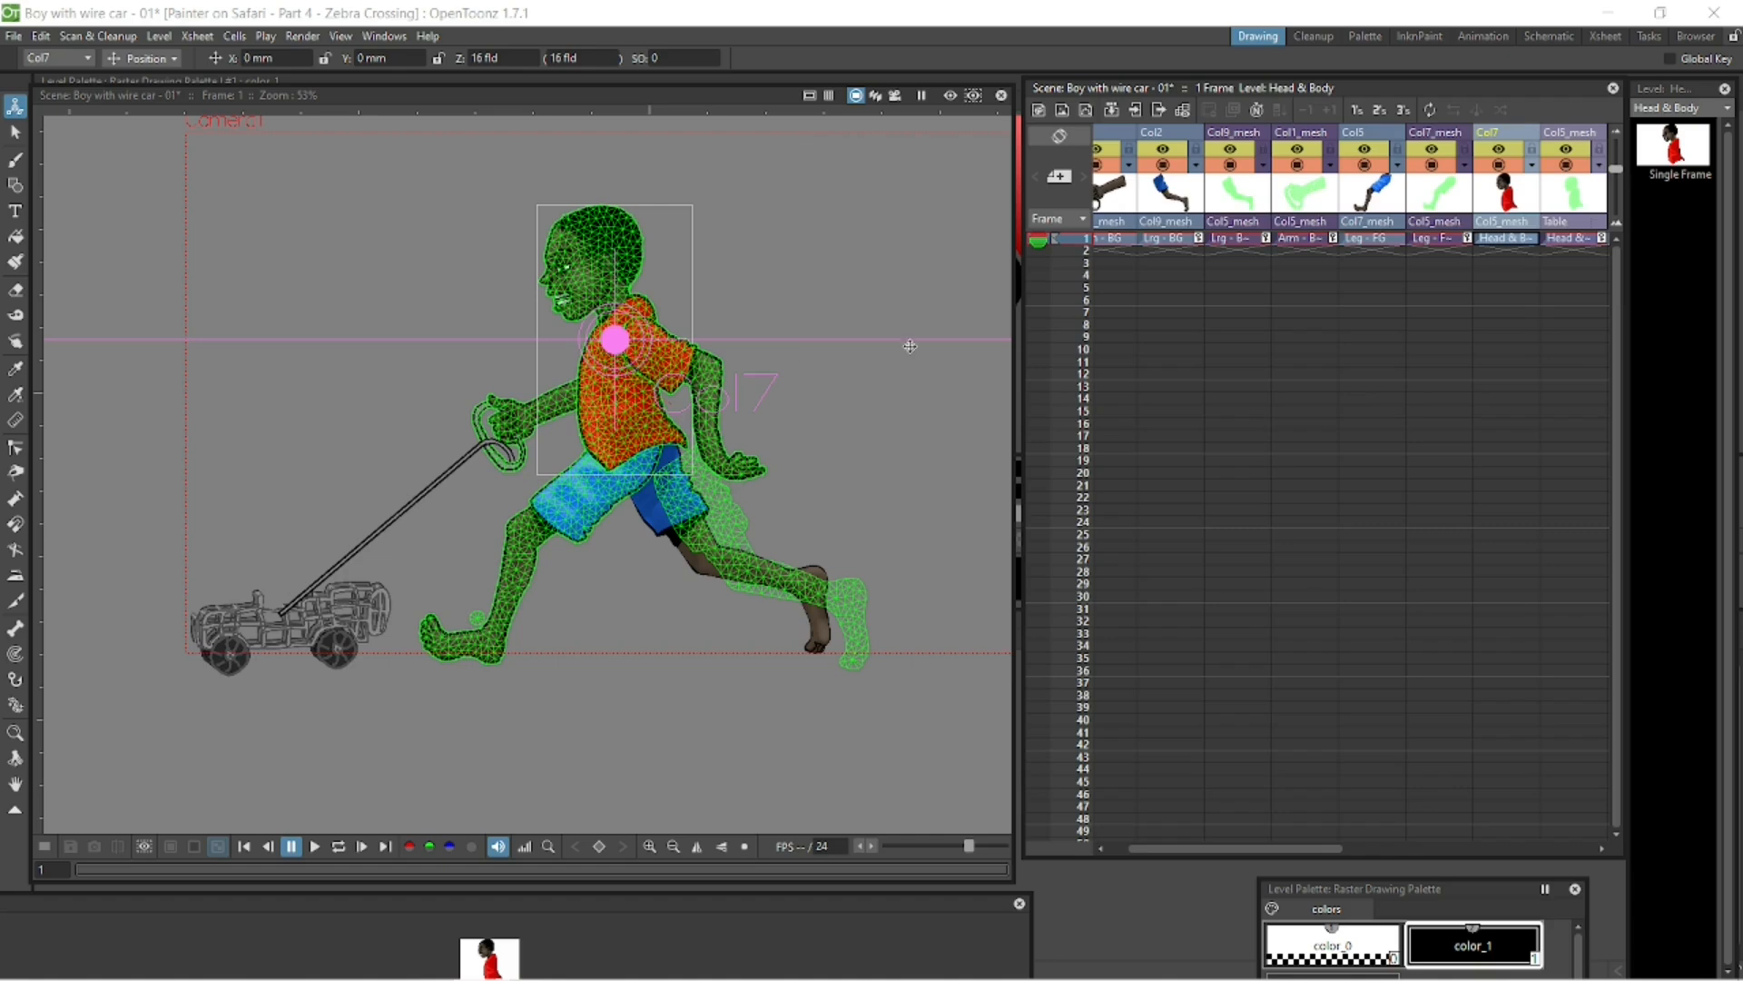
# - Delete the stray keyframe from the Lrg - BG drawing column
pyautogui.moveTo(1309, 850)
pyautogui.mouseDown()
pyautogui.moveTo(1393, 850)
pyautogui.moveTo(1290, 853)
pyautogui.mouseUp()
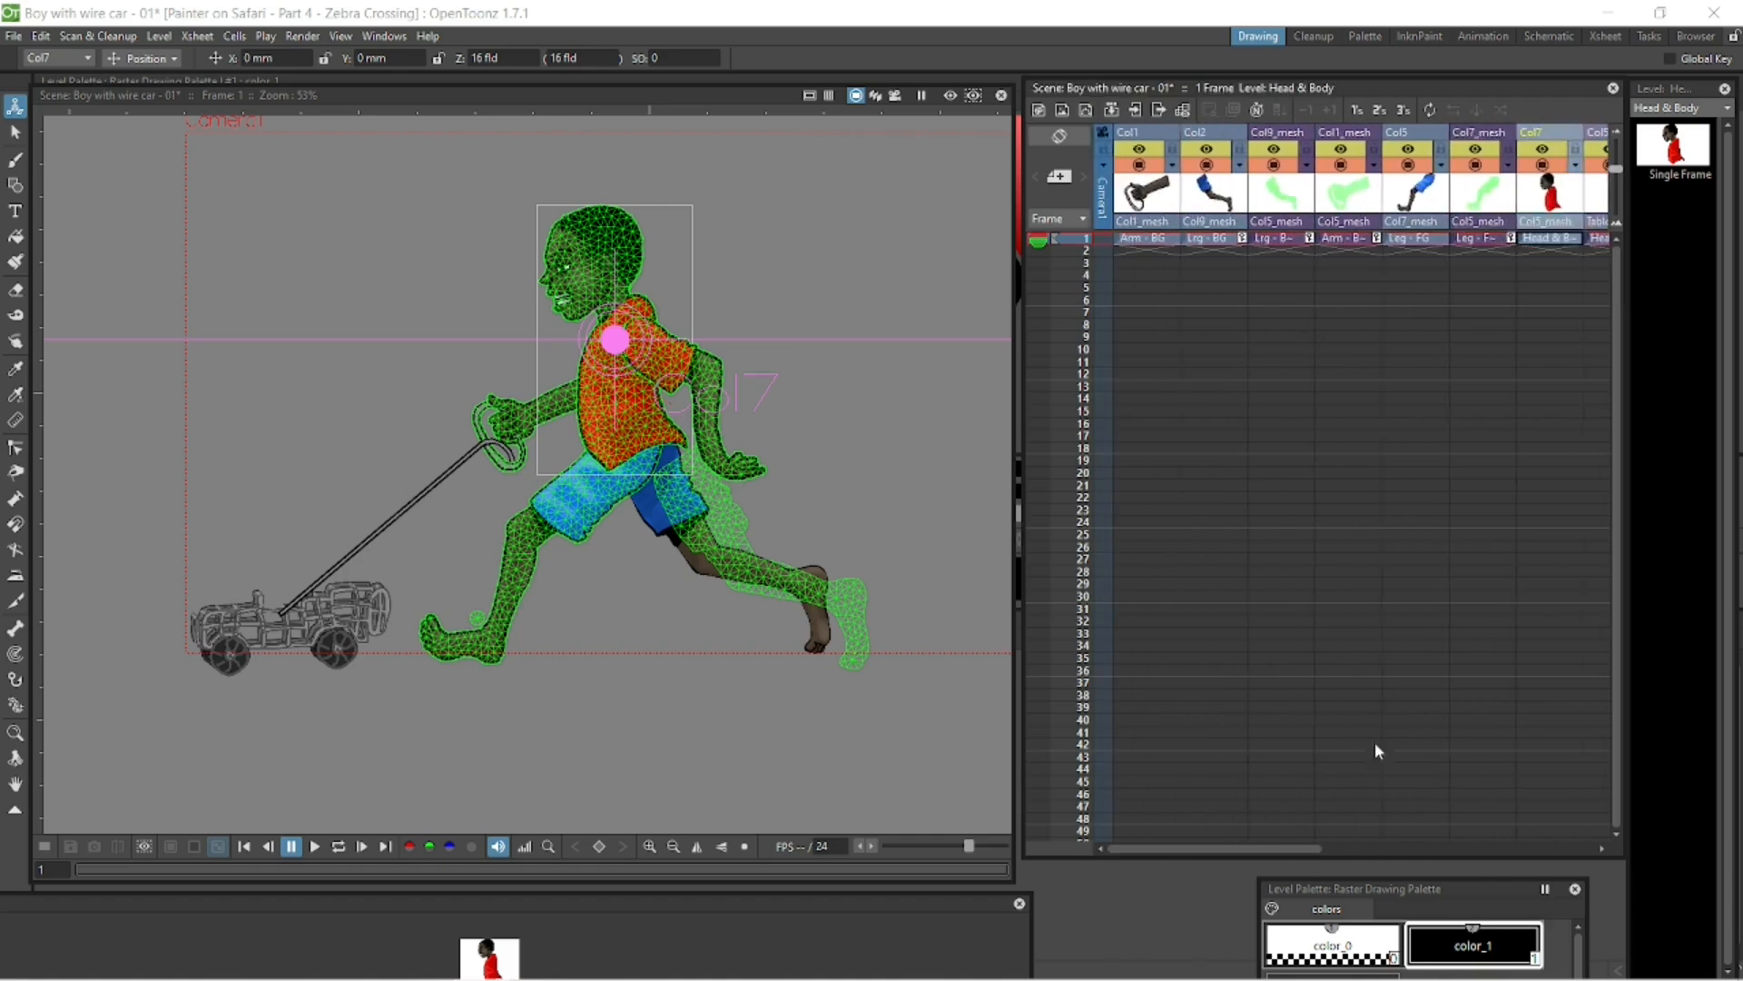
pyautogui.click(1243, 238)
pyautogui.press('Delete')
# - Adjust the center points of the Lrg - BG and Arm - FG meshes toward the hip and shoulder
pyautogui.click(1262, 237)
pyautogui.click(142, 57)
pyautogui.click(136, 172)
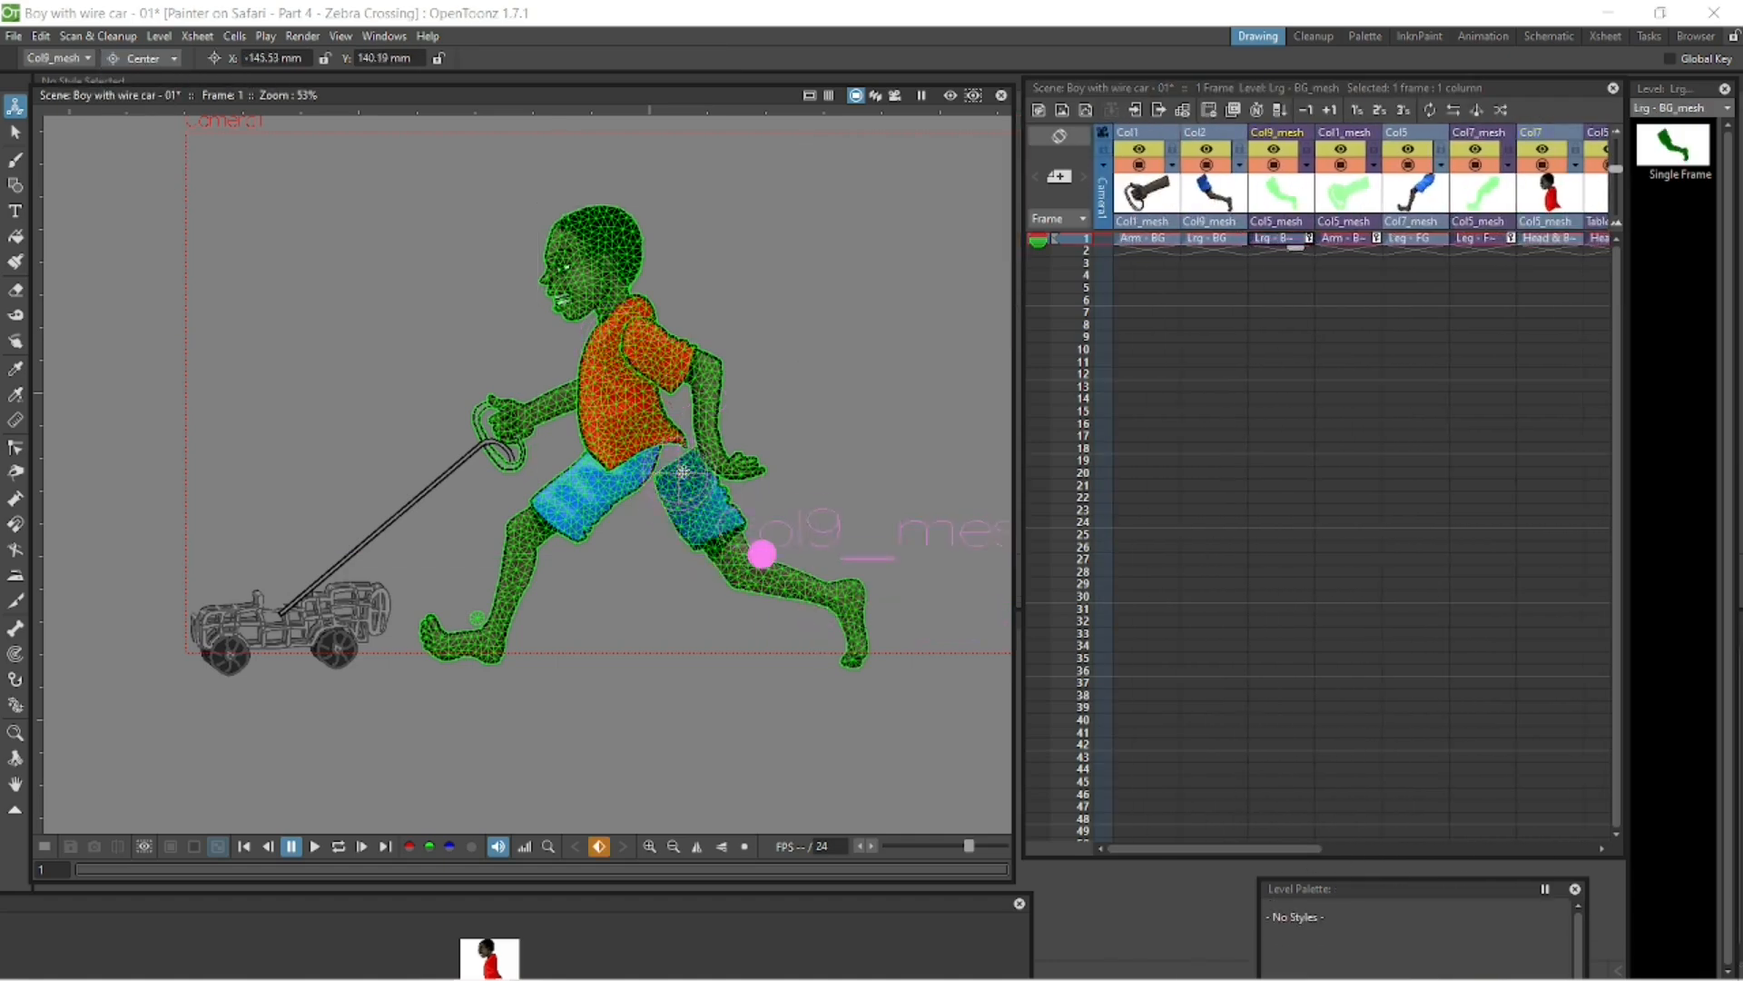
pyautogui.click(729, 408)
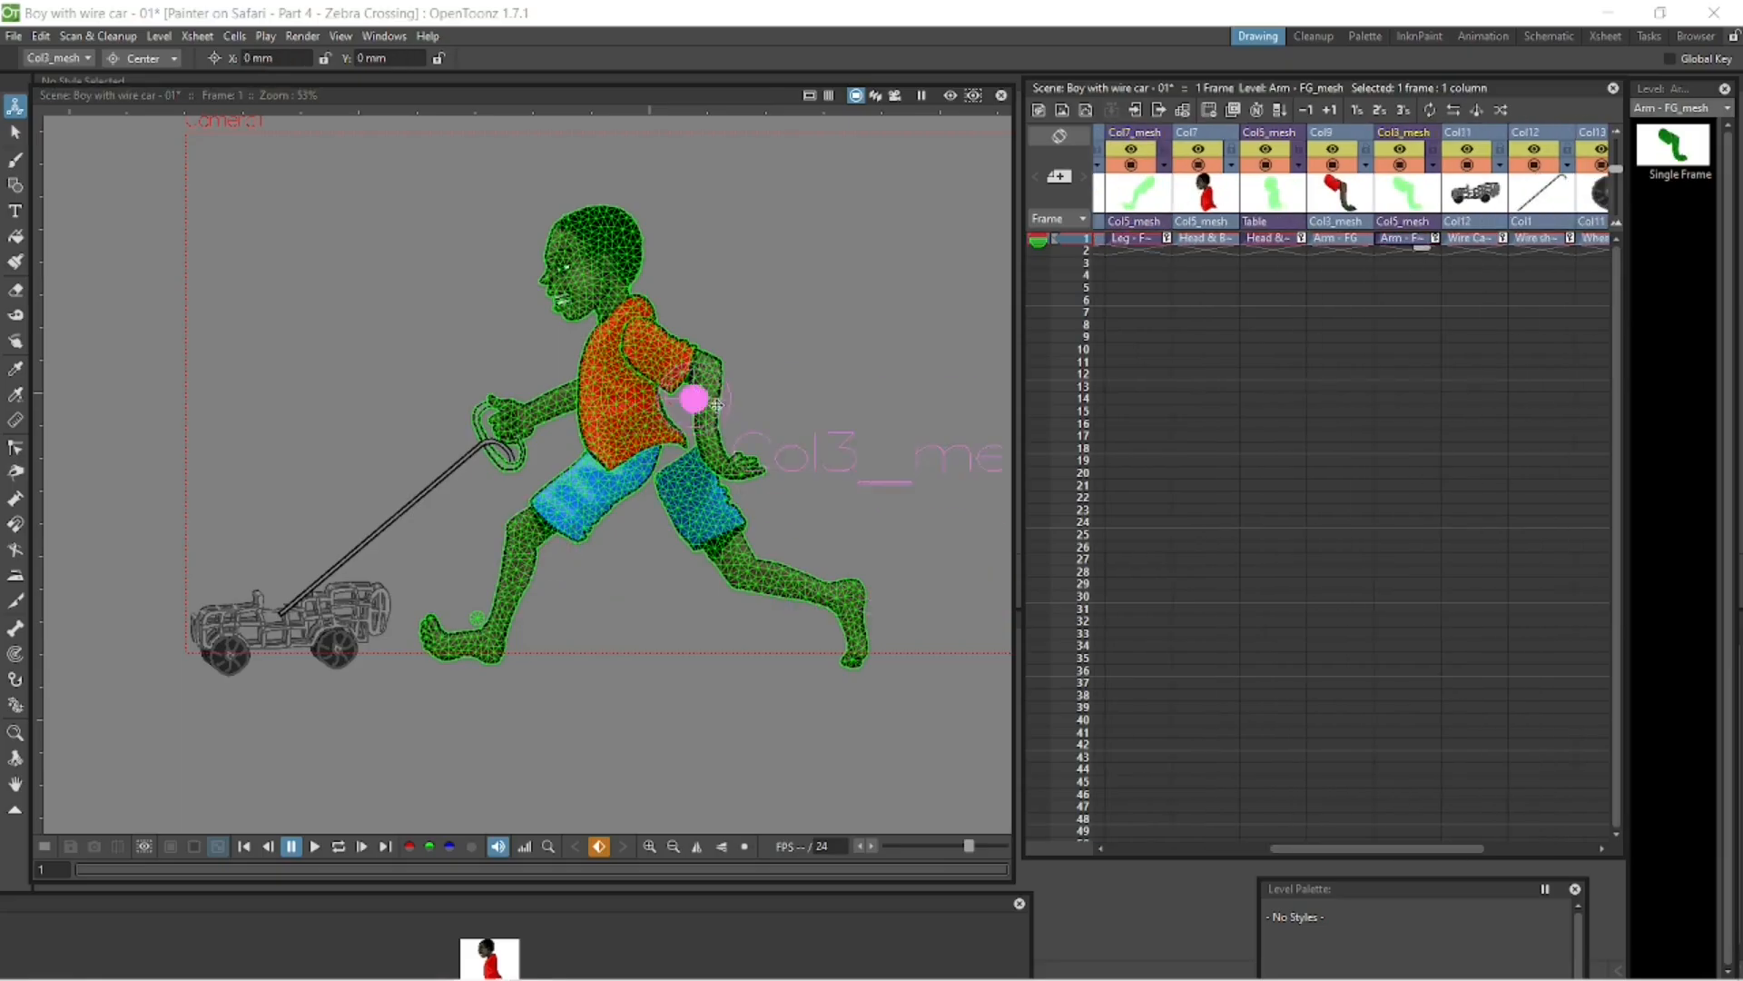
# - Reorder the columns so the wire car, wire shaft and wheels come before all the character's columns
pyautogui.hscroll(-5, 1236, 454)
pyautogui.moveTo(1304, 140); pyautogui.dragTo(1223, 139)
pyautogui.moveTo(1290, 847); pyautogui.dragTo(1548, 847)
pyautogui.click(1334, 240)
pyautogui.click(1476, 136)
pyautogui.keyDown('shift'); pyautogui.click(1273, 137); pyautogui.keyUp('shift')
pyautogui.moveTo(1273, 137); pyautogui.dragTo(971, 141)
# - Set the wire shaft's center point near the hand and the wire car's where the shaft attaches
pyautogui.click(1223, 240)
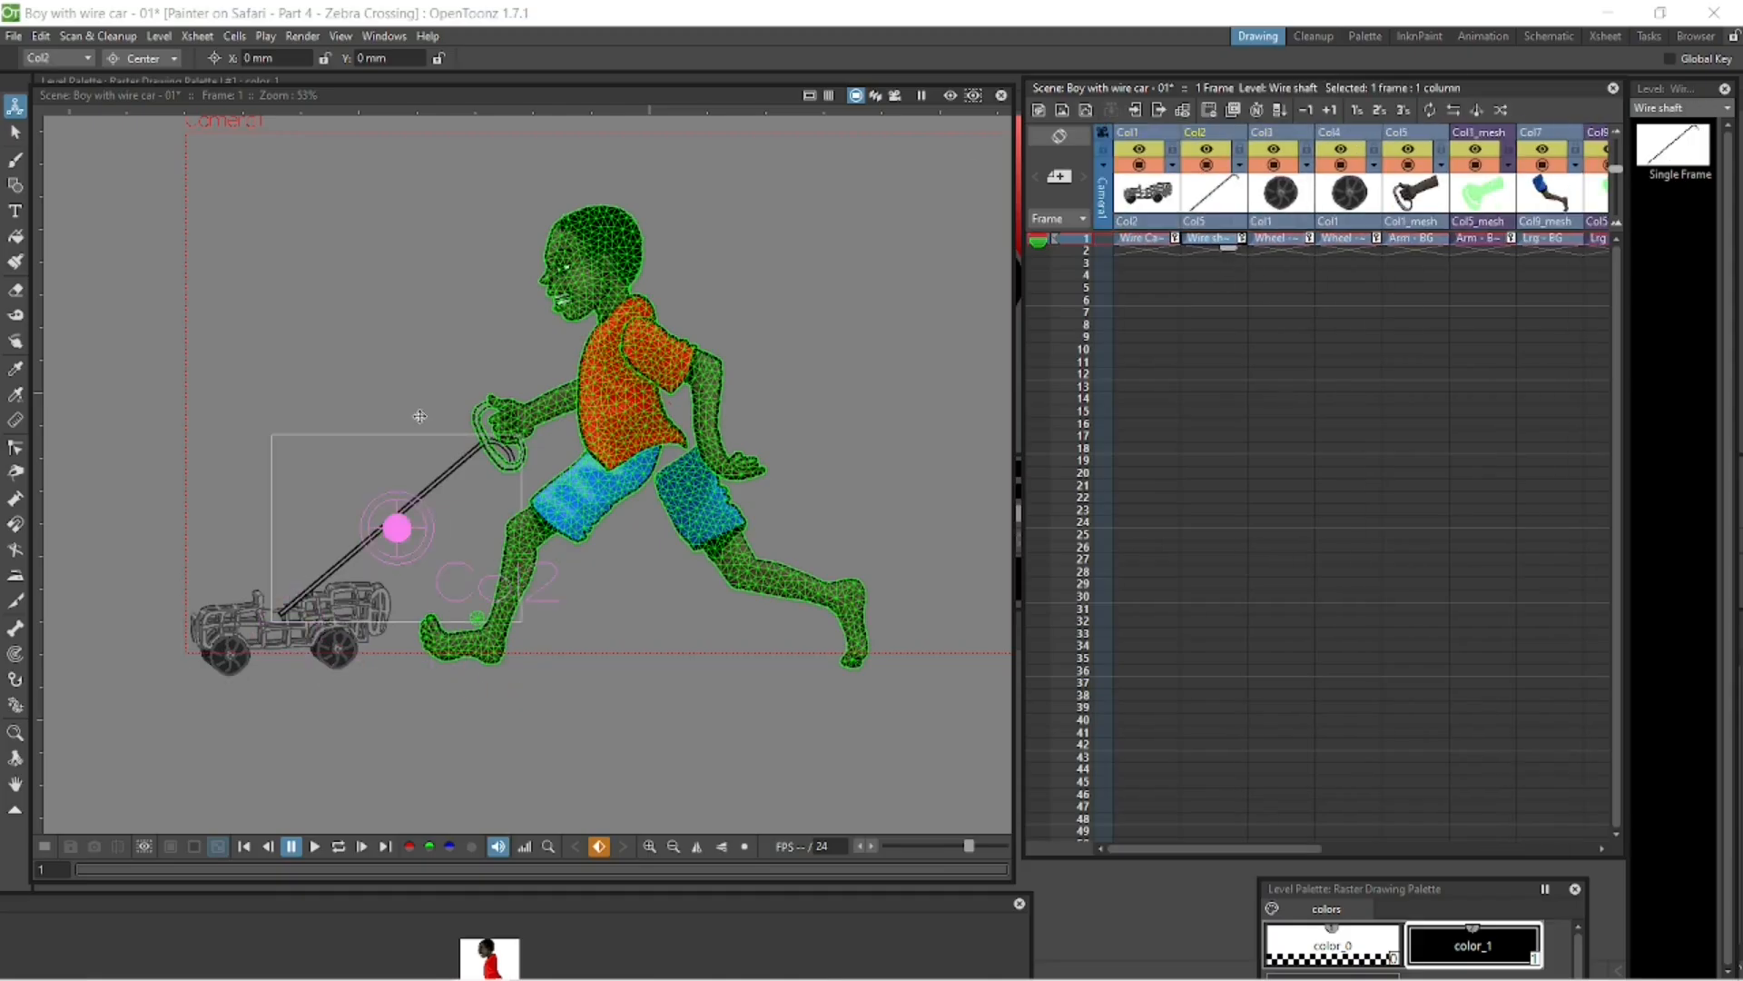
pyautogui.click(293, 626)
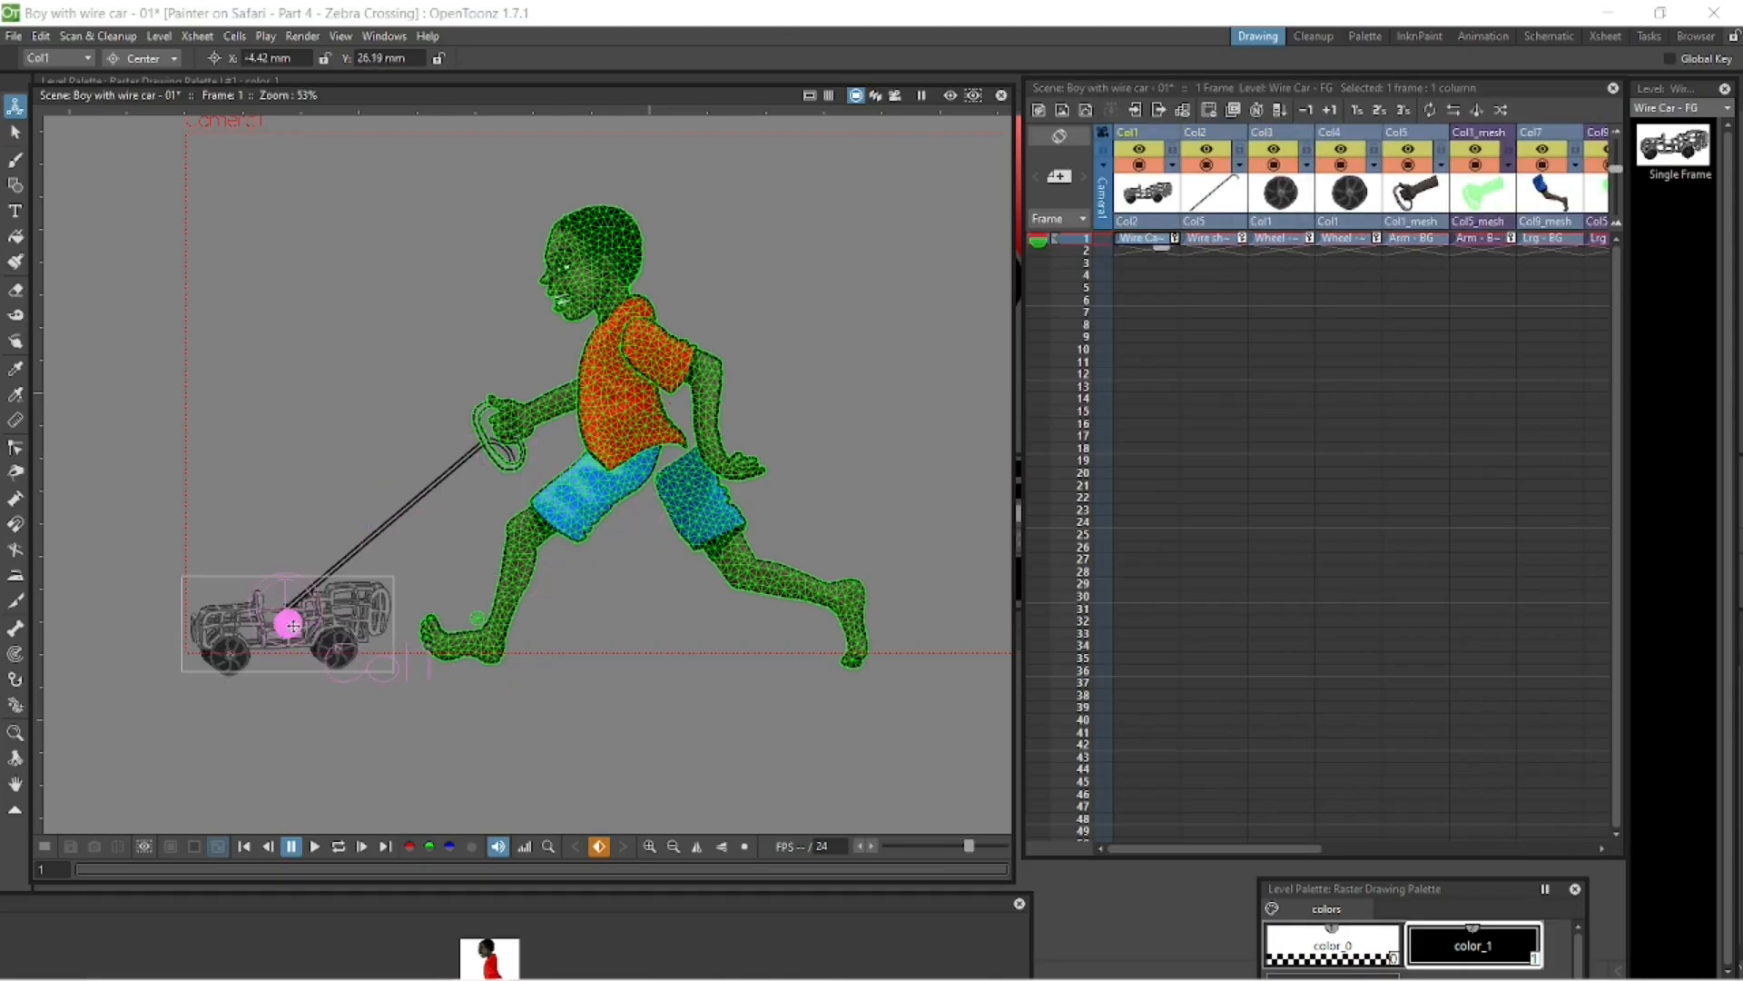
pyautogui.click(1281, 237)
# - Shift the two leg meshes toward each other so the thighs overlap beneath the shirt
pyautogui.moveTo(1219, 848); pyautogui.dragTo(1462, 851)
pyautogui.click(1369, 239)
pyautogui.press('space')
pyautogui.moveTo(665, 640)
pyautogui.mouseDown()
pyautogui.moveTo(669, 684)
pyautogui.moveTo(668, 653)
pyautogui.mouseUp()
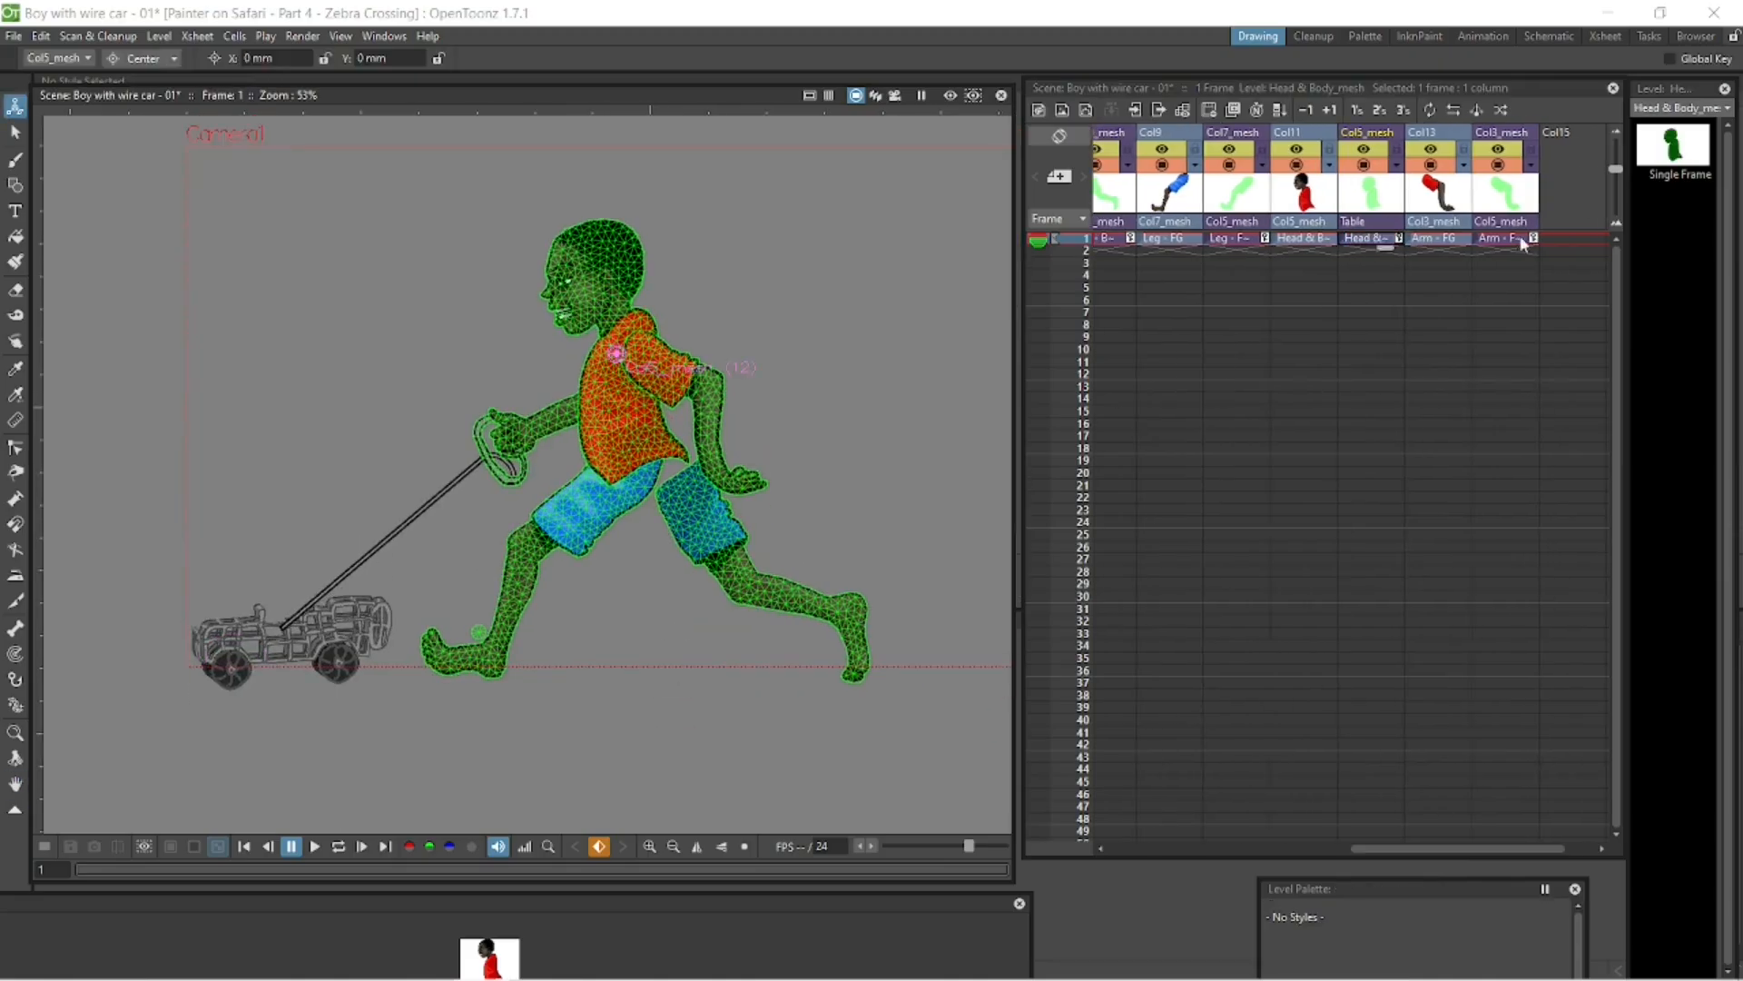
pyautogui.moveTo(1411, 848); pyautogui.dragTo(1327, 848)
pyautogui.click(143, 59)
pyautogui.click(142, 83)
pyautogui.moveTo(707, 527); pyautogui.dragTo(614, 537)
# - Build skeletons on the leg and arm meshes with the Plastic tool, following the hip, knee, ankle, toe, shoulder, elbow and hand joints
pyautogui.moveTo(1336, 844); pyautogui.dragTo(1420, 844)
pyautogui.click(1508, 238)
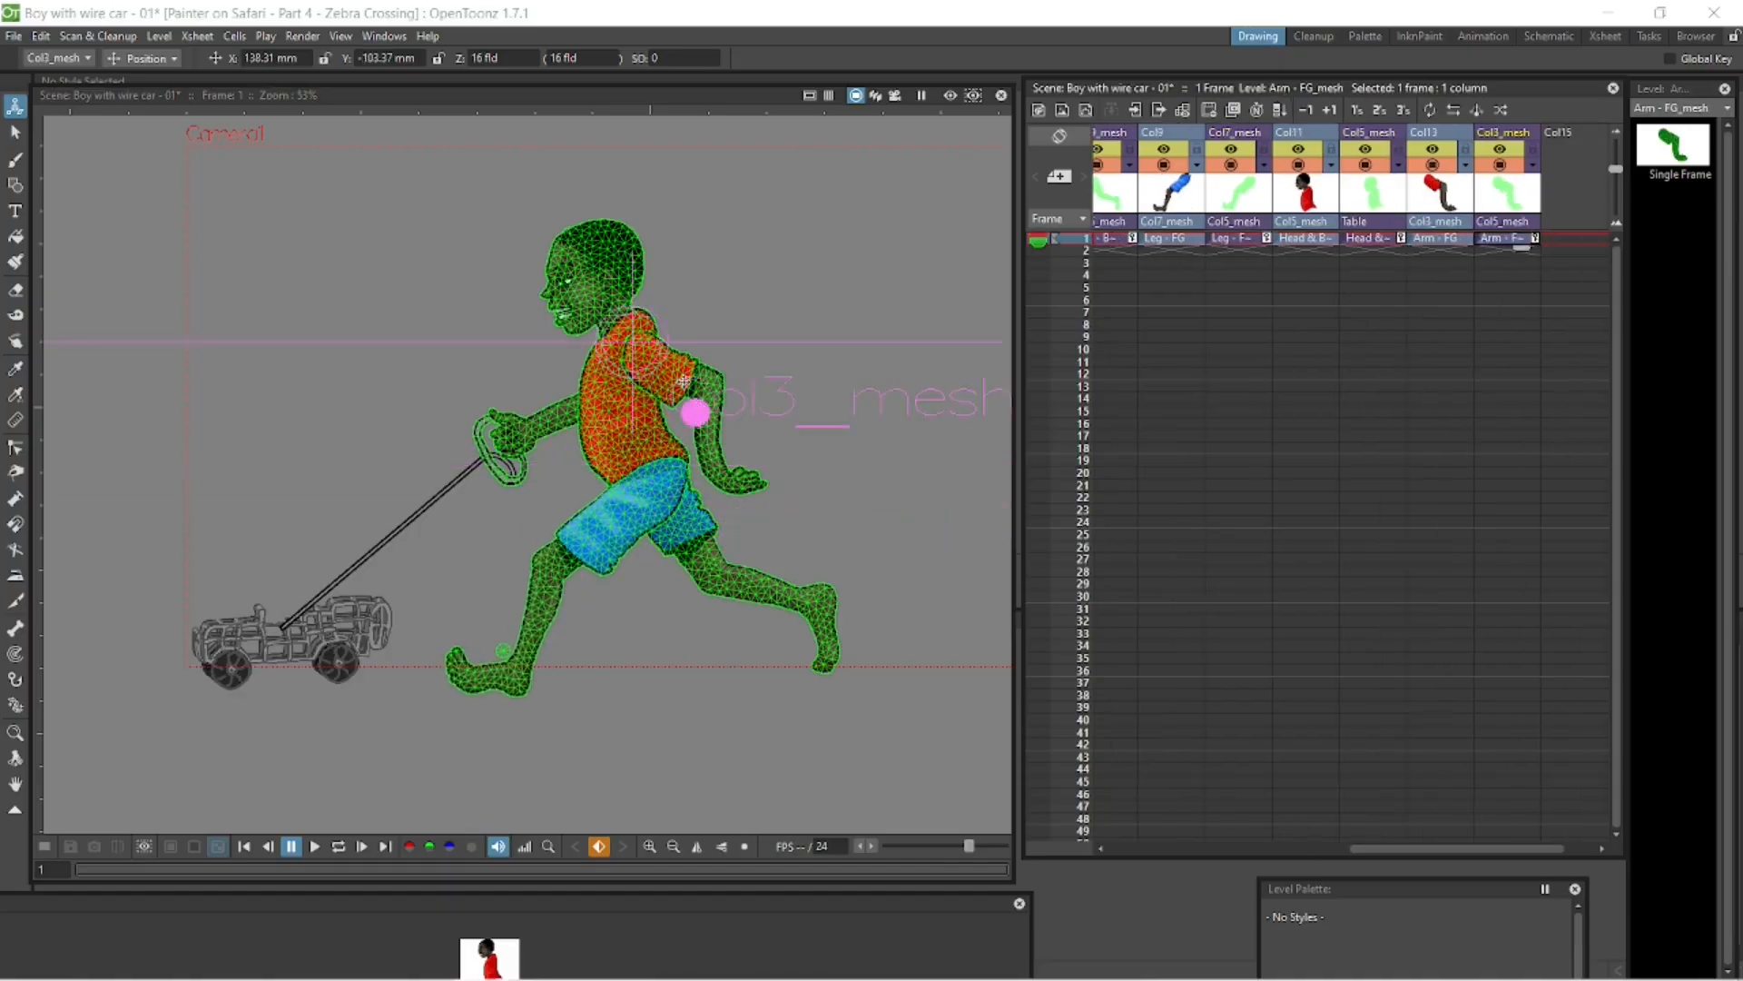
pyautogui.click(14, 36)
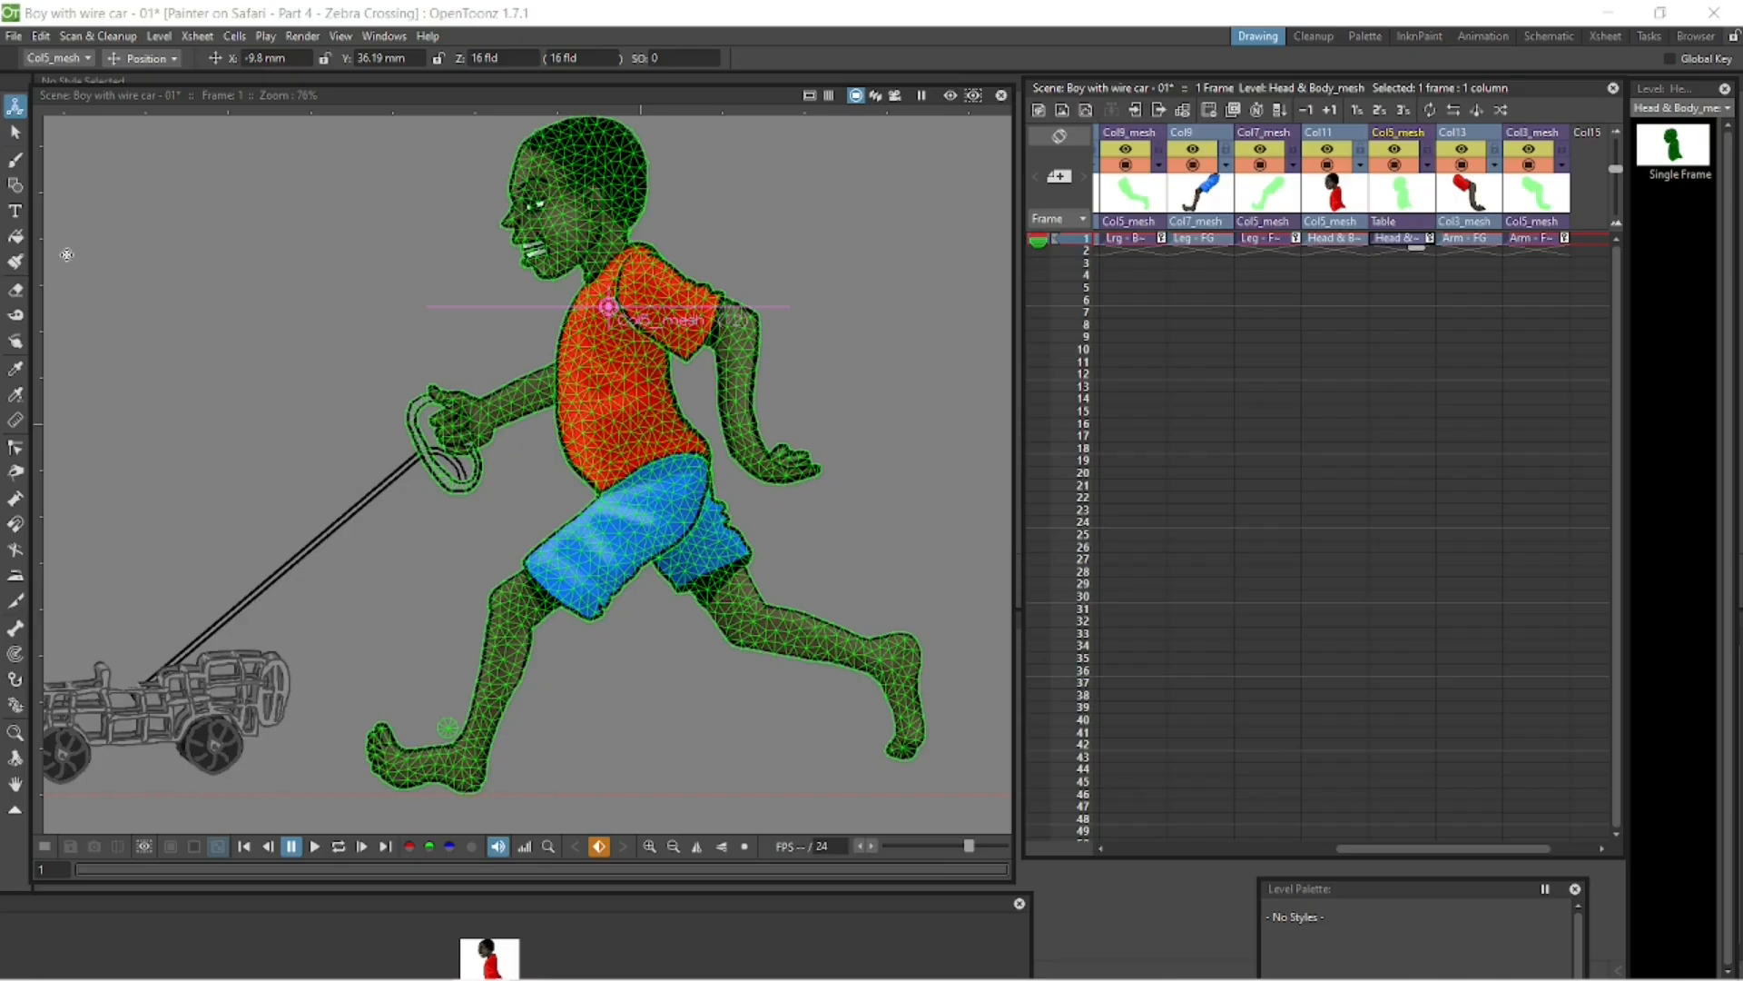
pyautogui.press('x')
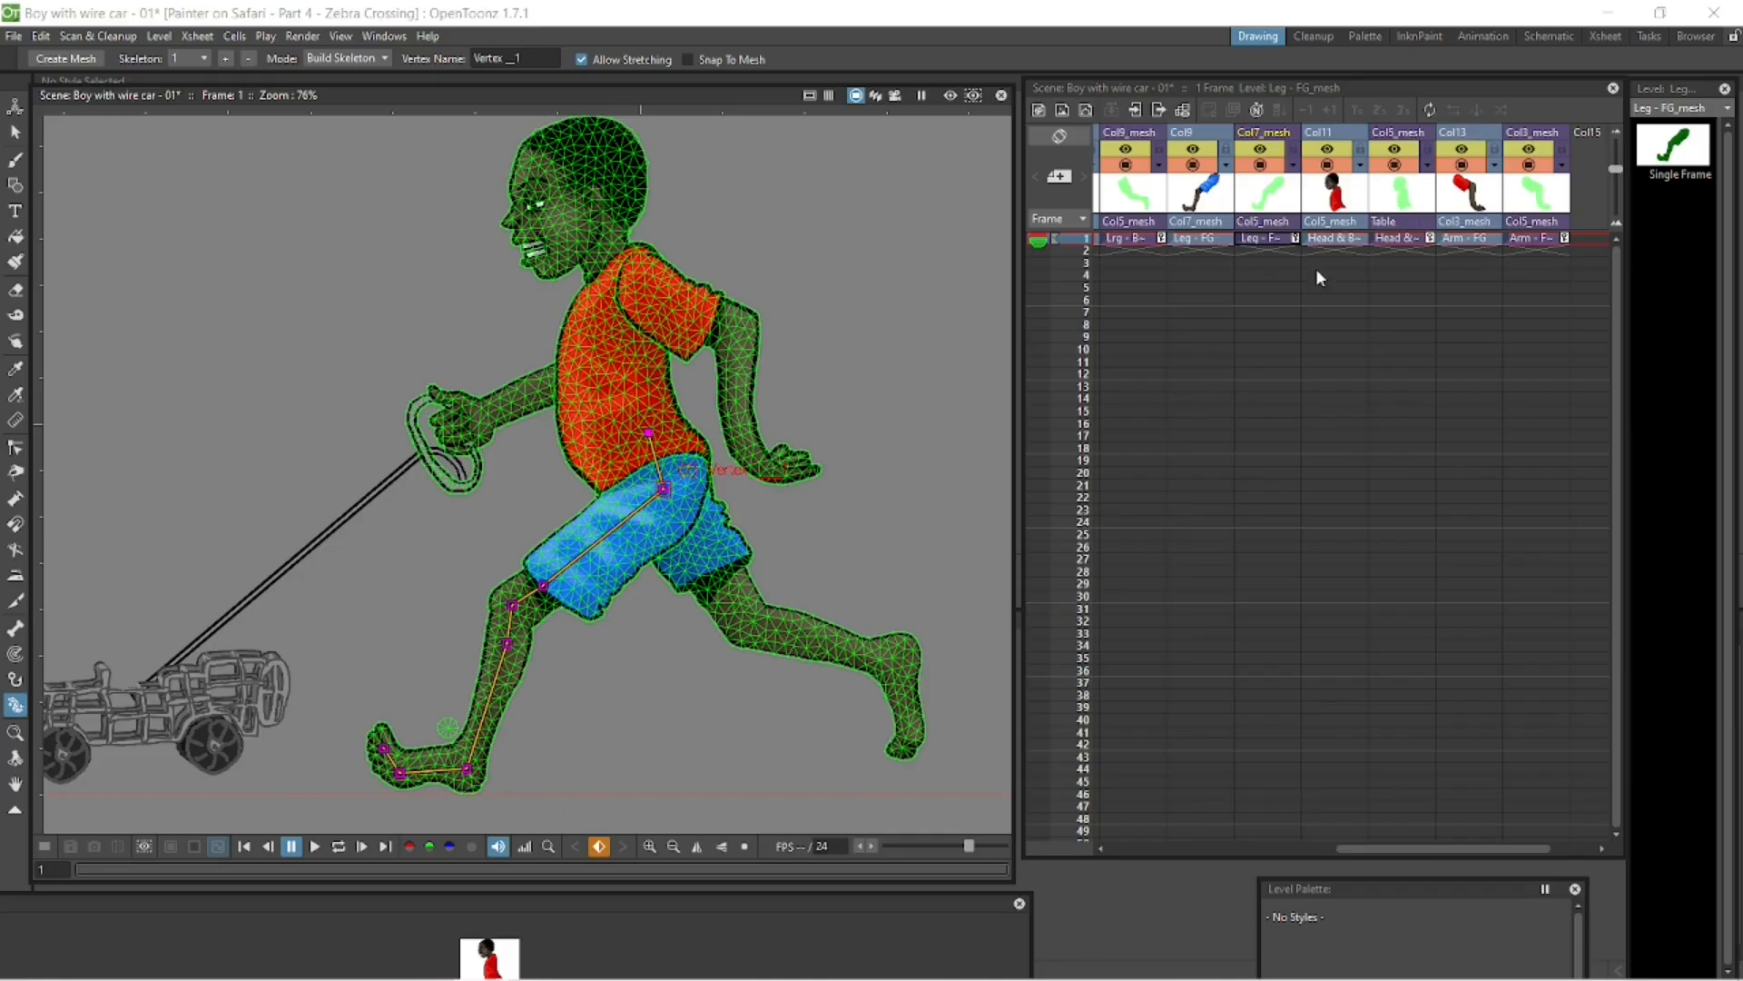
pyautogui.moveTo(1448, 846); pyautogui.dragTo(1341, 826)
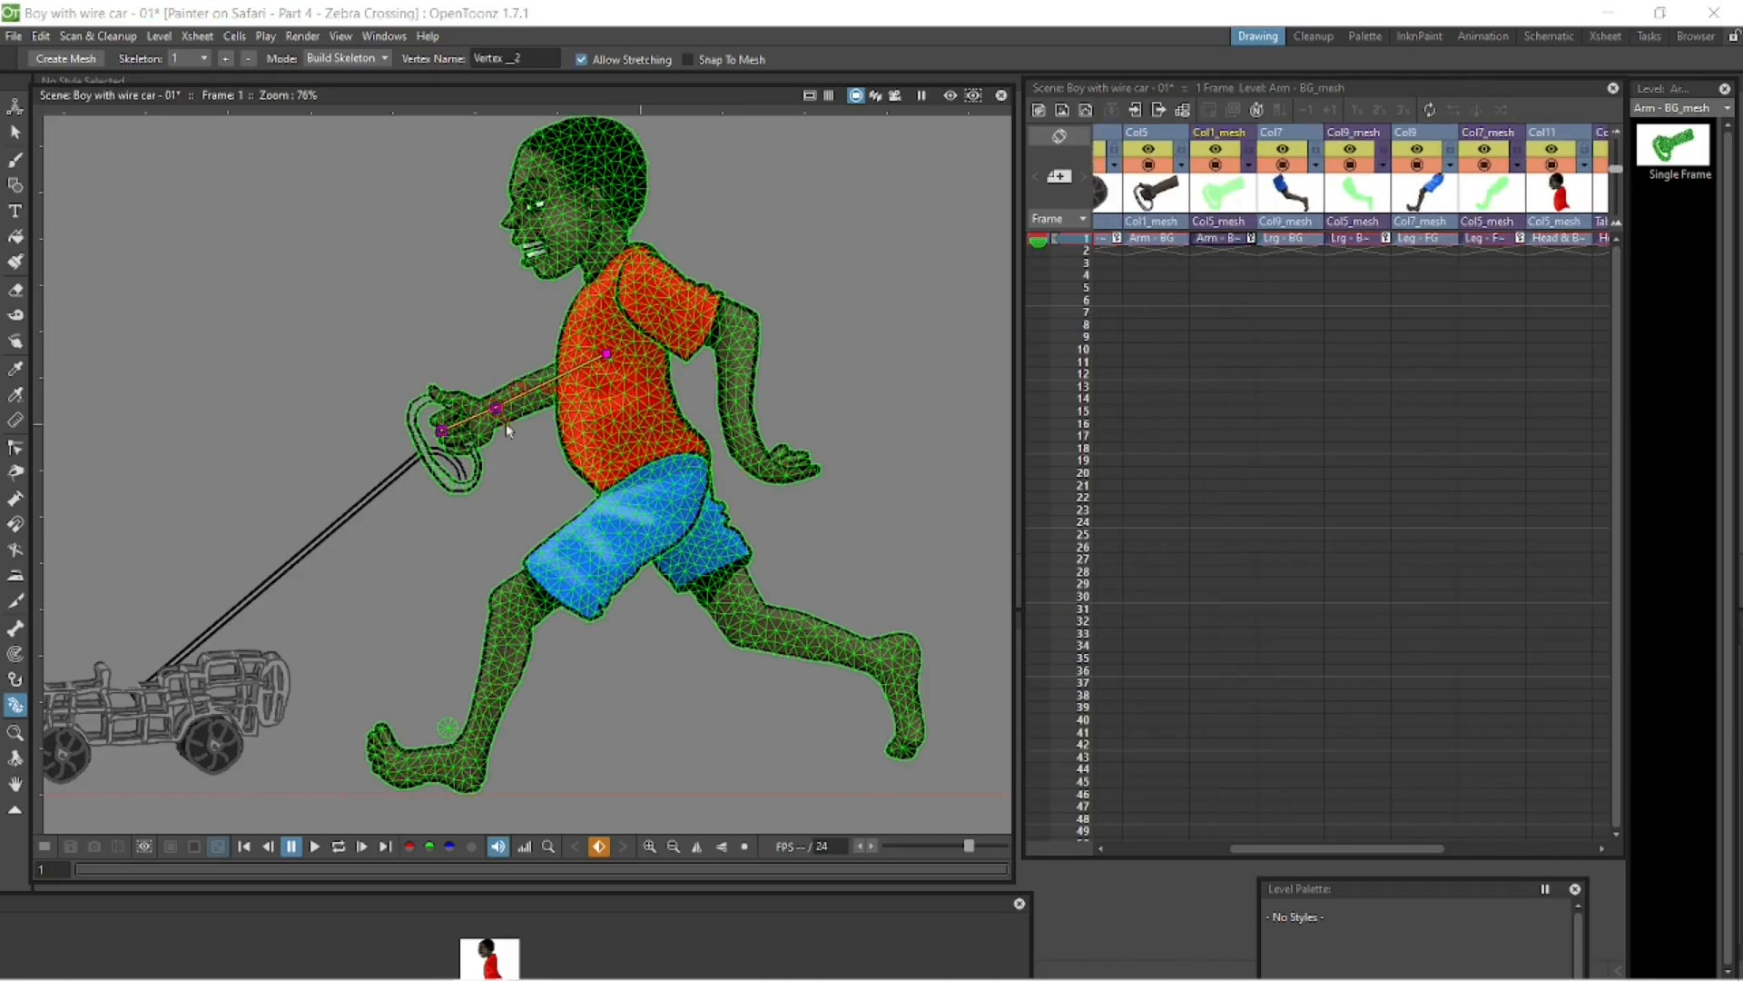
pyautogui.moveTo(1347, 842); pyautogui.dragTo(1521, 800)
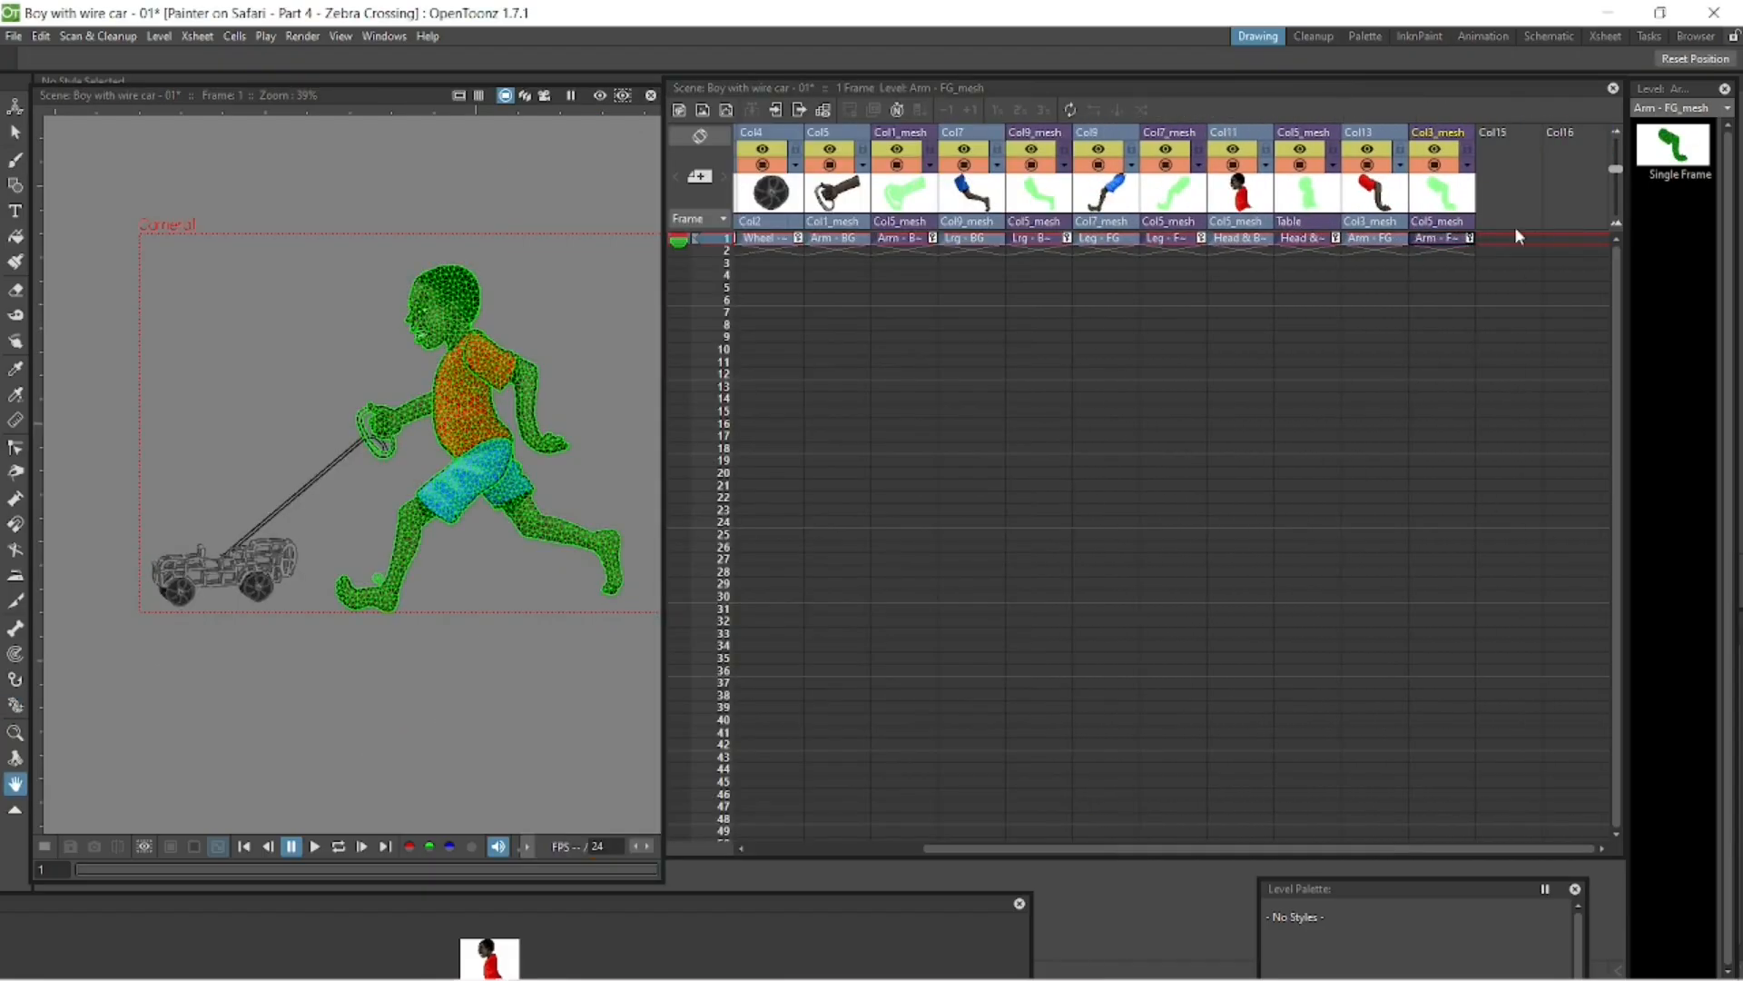
# - Load the moving R to L Bones & Body Run sequence from the Run cycle Templates folder into the empty column at frame 1
pyautogui.click(1509, 240)
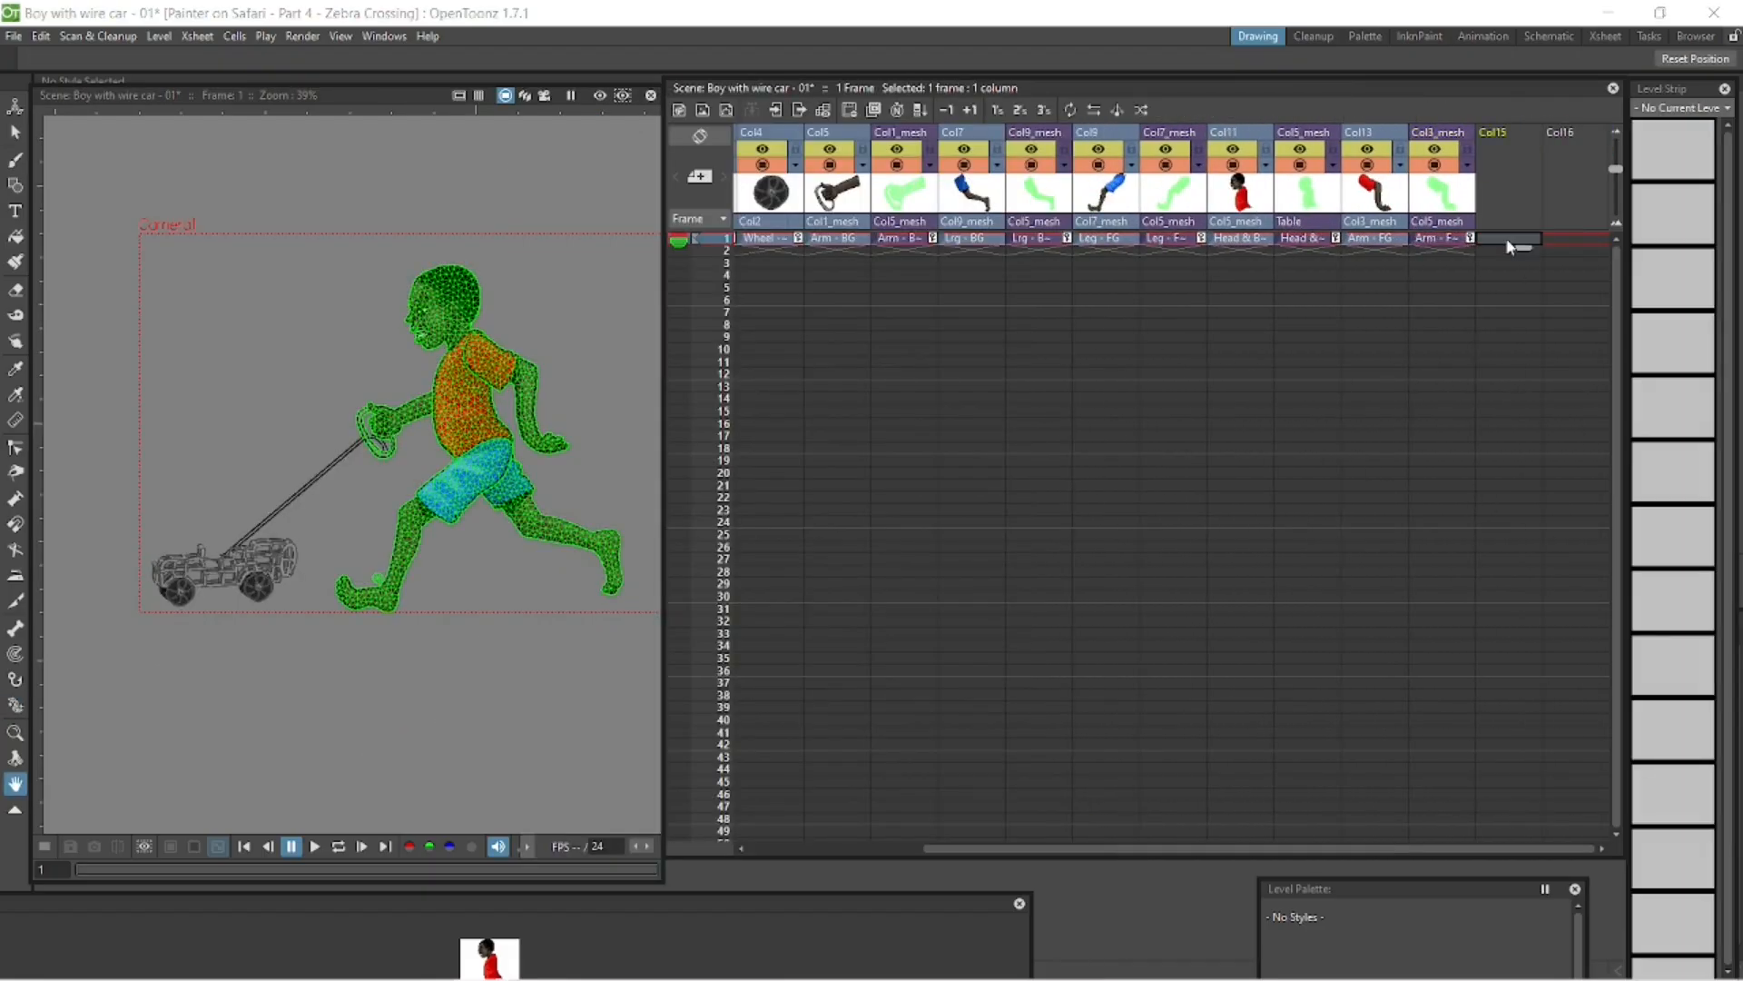
pyautogui.rightClick(1509, 243)
pyautogui.click(1544, 252)
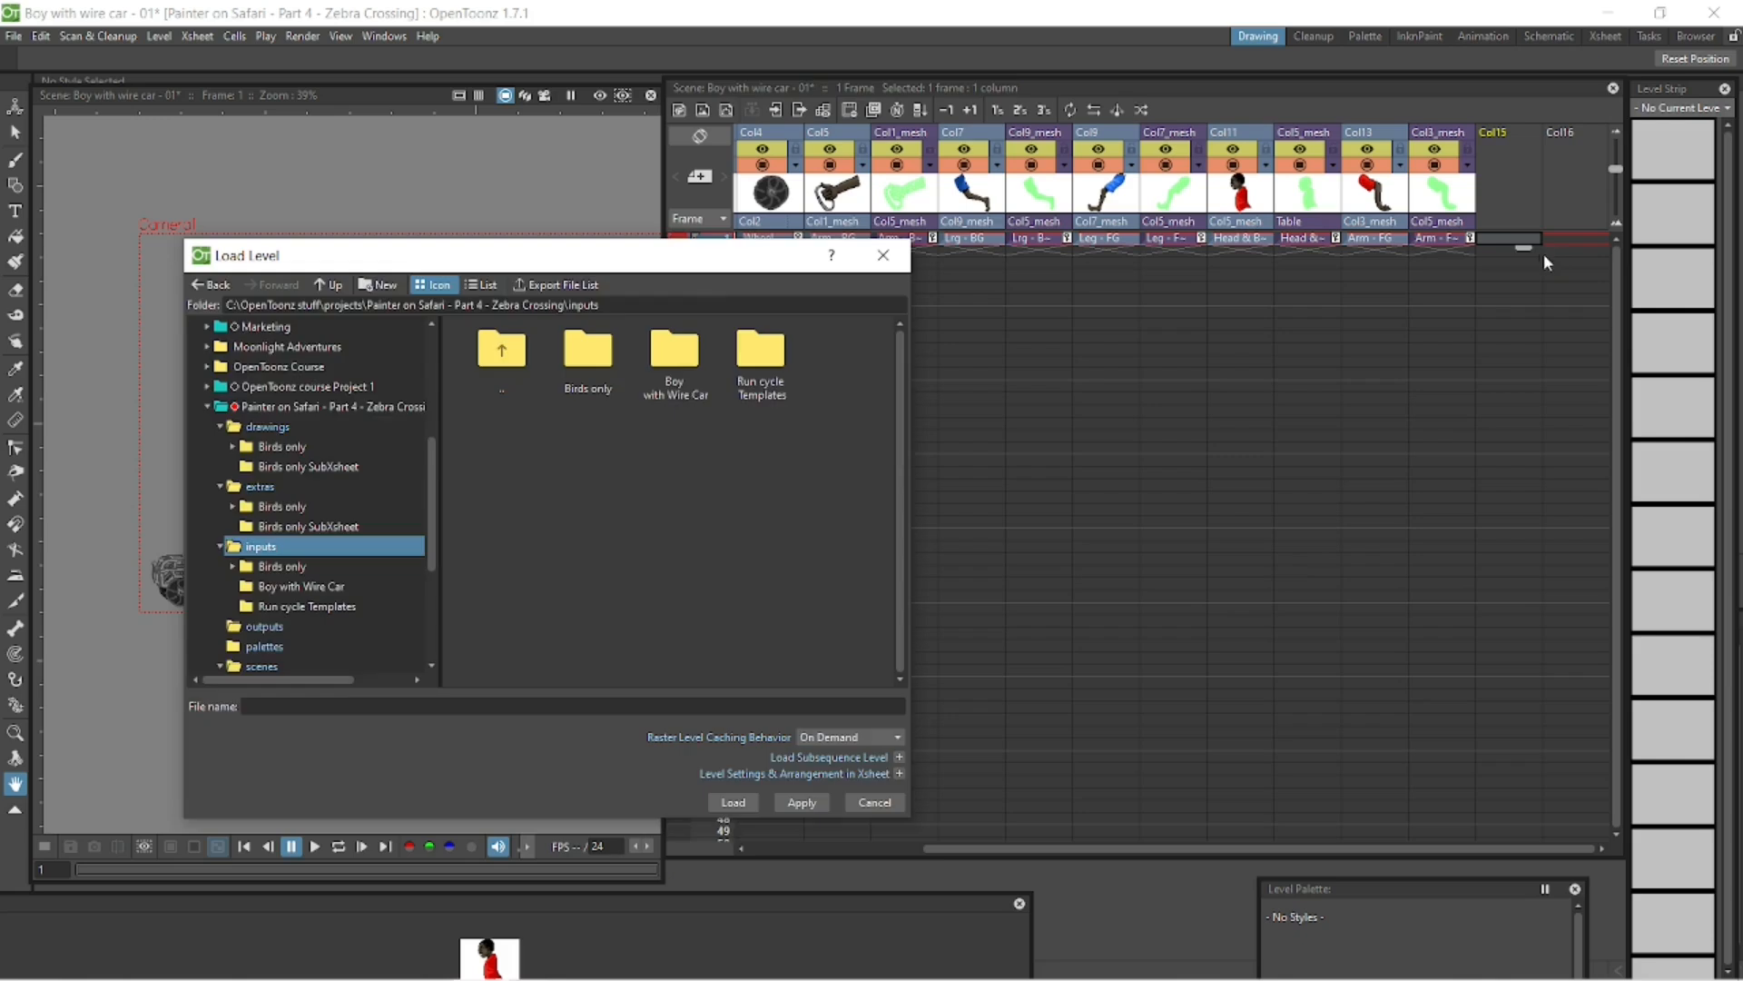
pyautogui.doubleClick(763, 364)
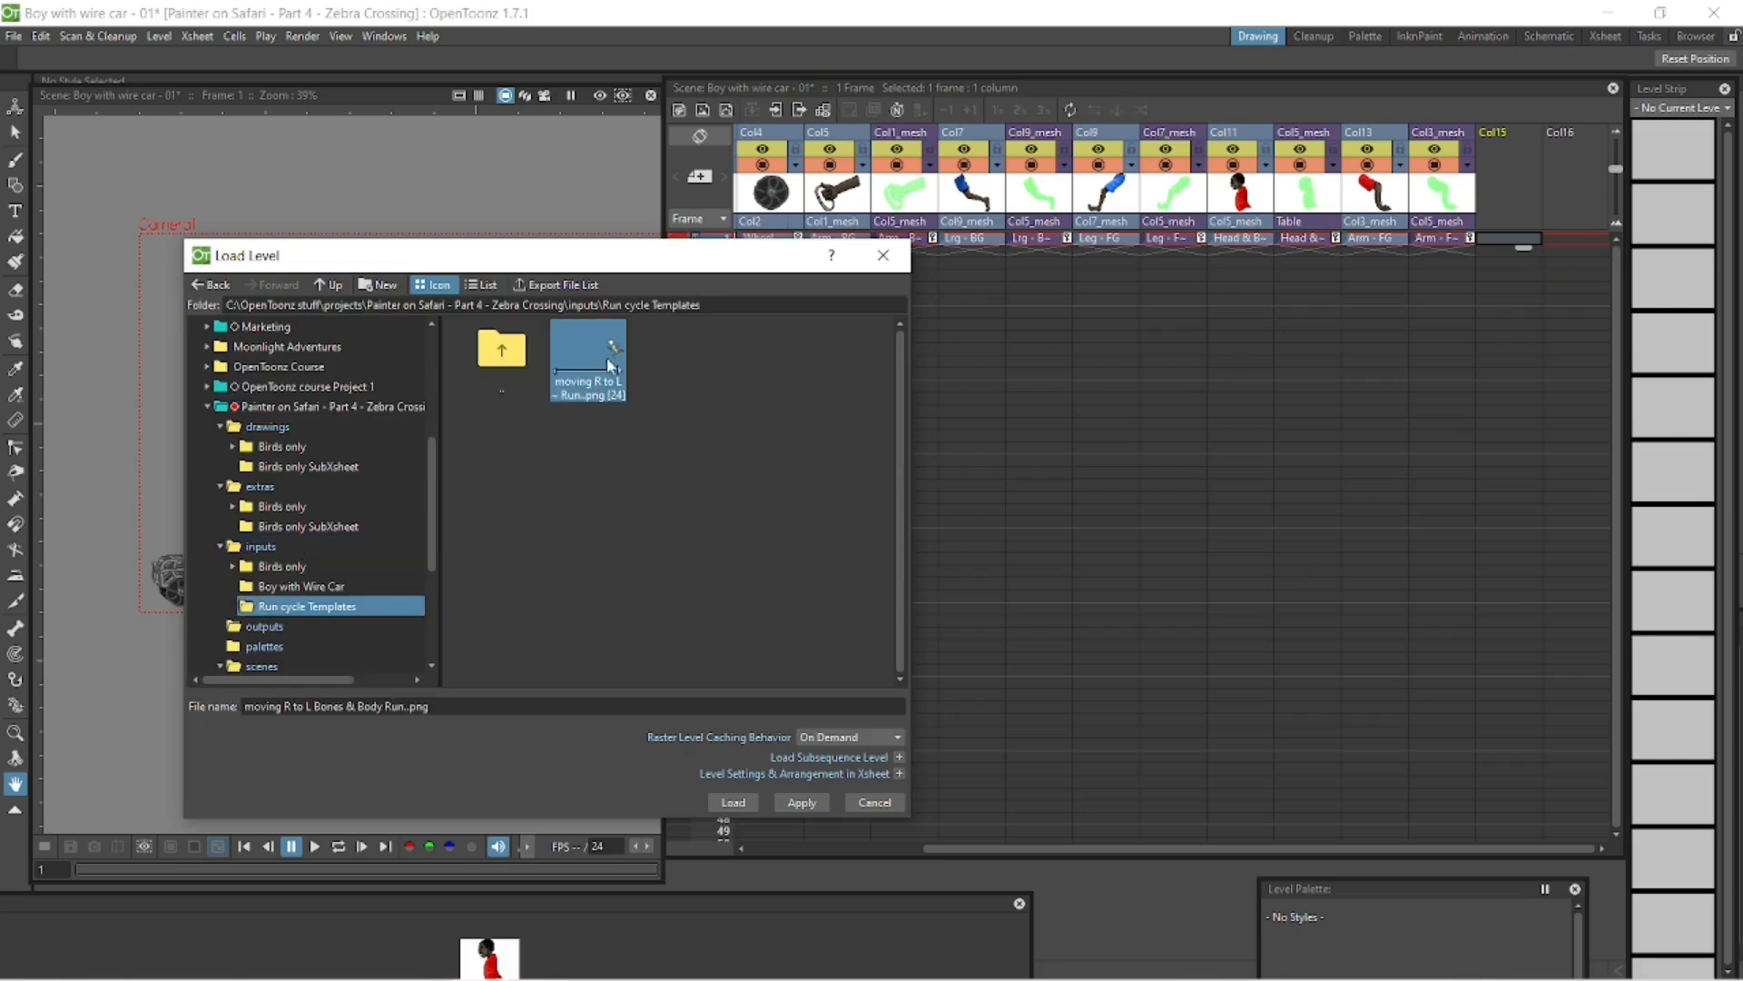
pyautogui.click(738, 802)
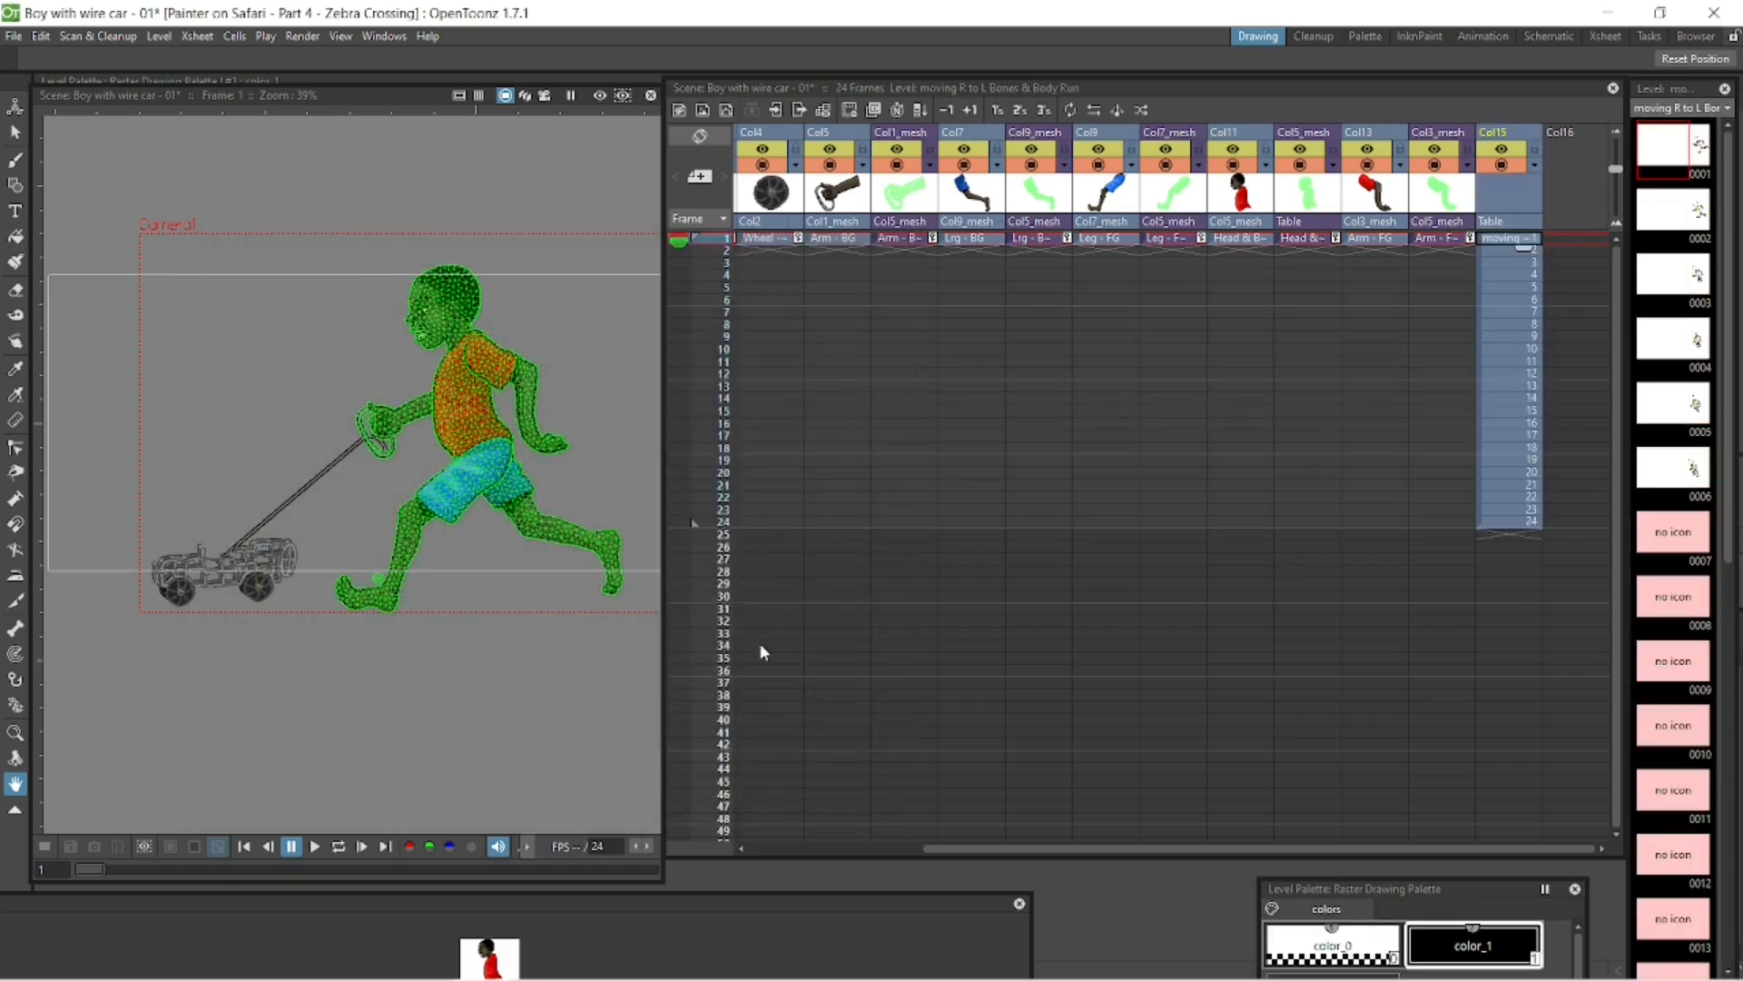
# - Widen the viewer and play the run-cycle reference in a loop to examine its motion across the scene
pyautogui.hotkey('shift', 'space')
pyautogui.moveTo(578, 661); pyautogui.dragTo(571, 682)
pyautogui.moveTo(665, 253); pyautogui.dragTo(1139, 292)
pyautogui.click(1262, 94)
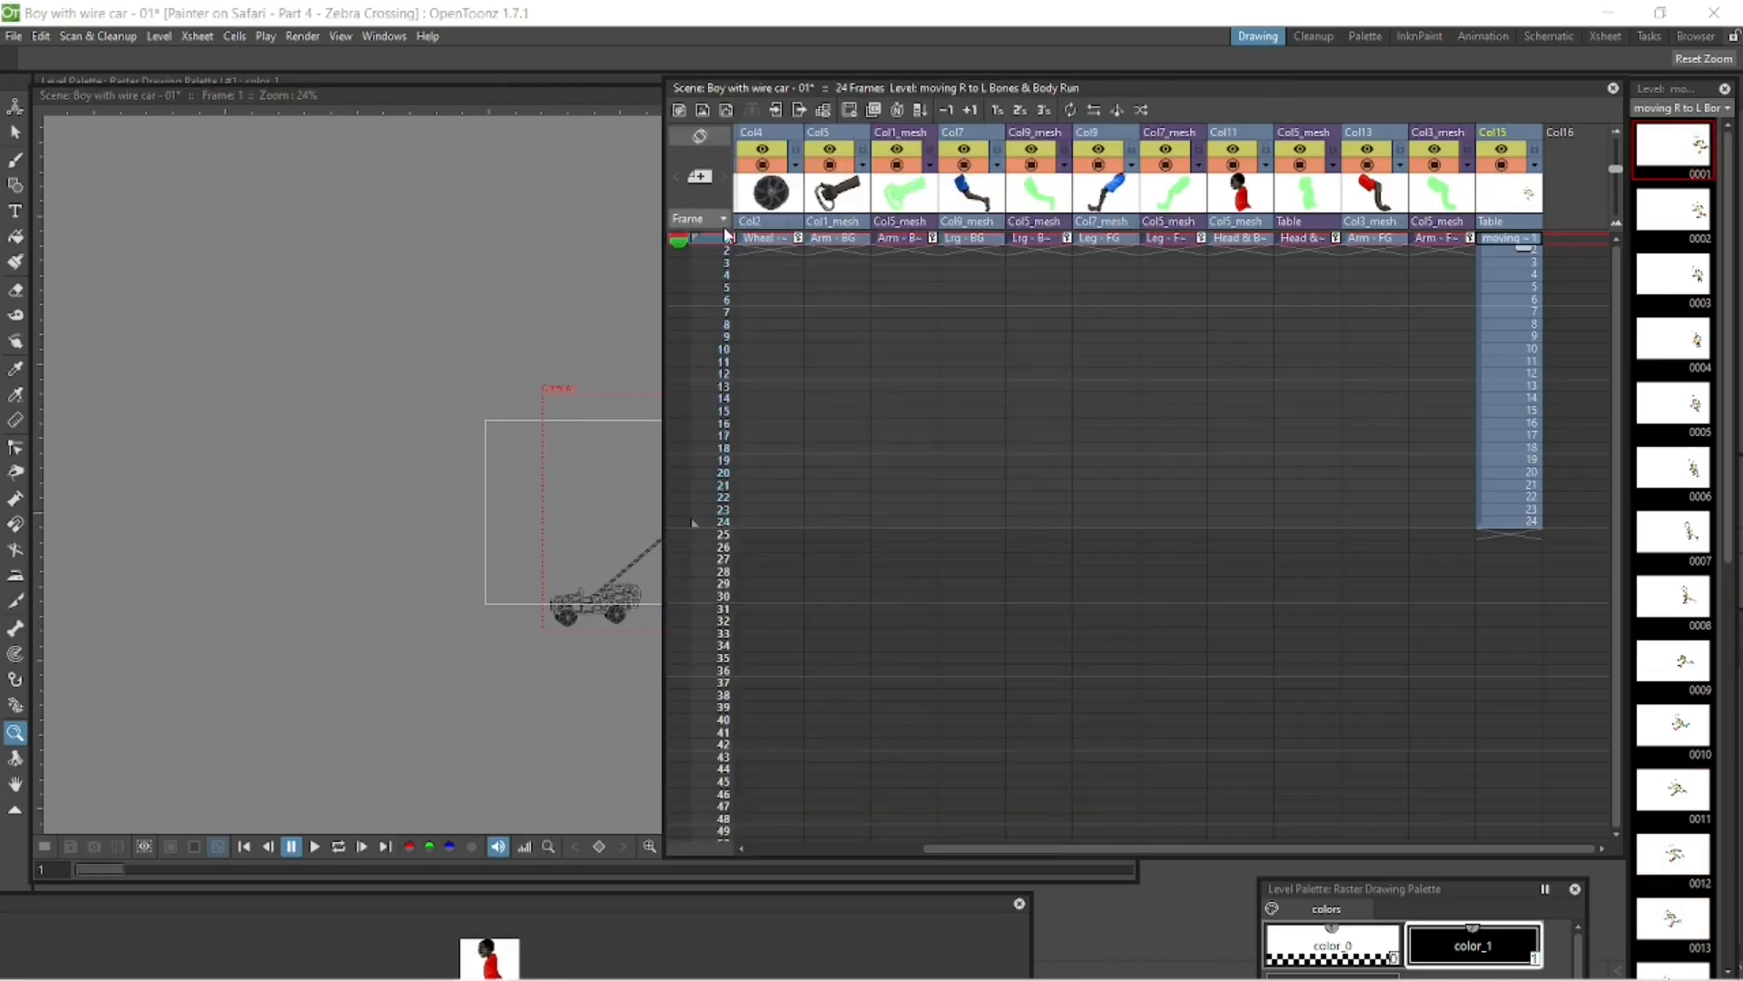
pyautogui.moveTo(661, 228); pyautogui.dragTo(1139, 238)
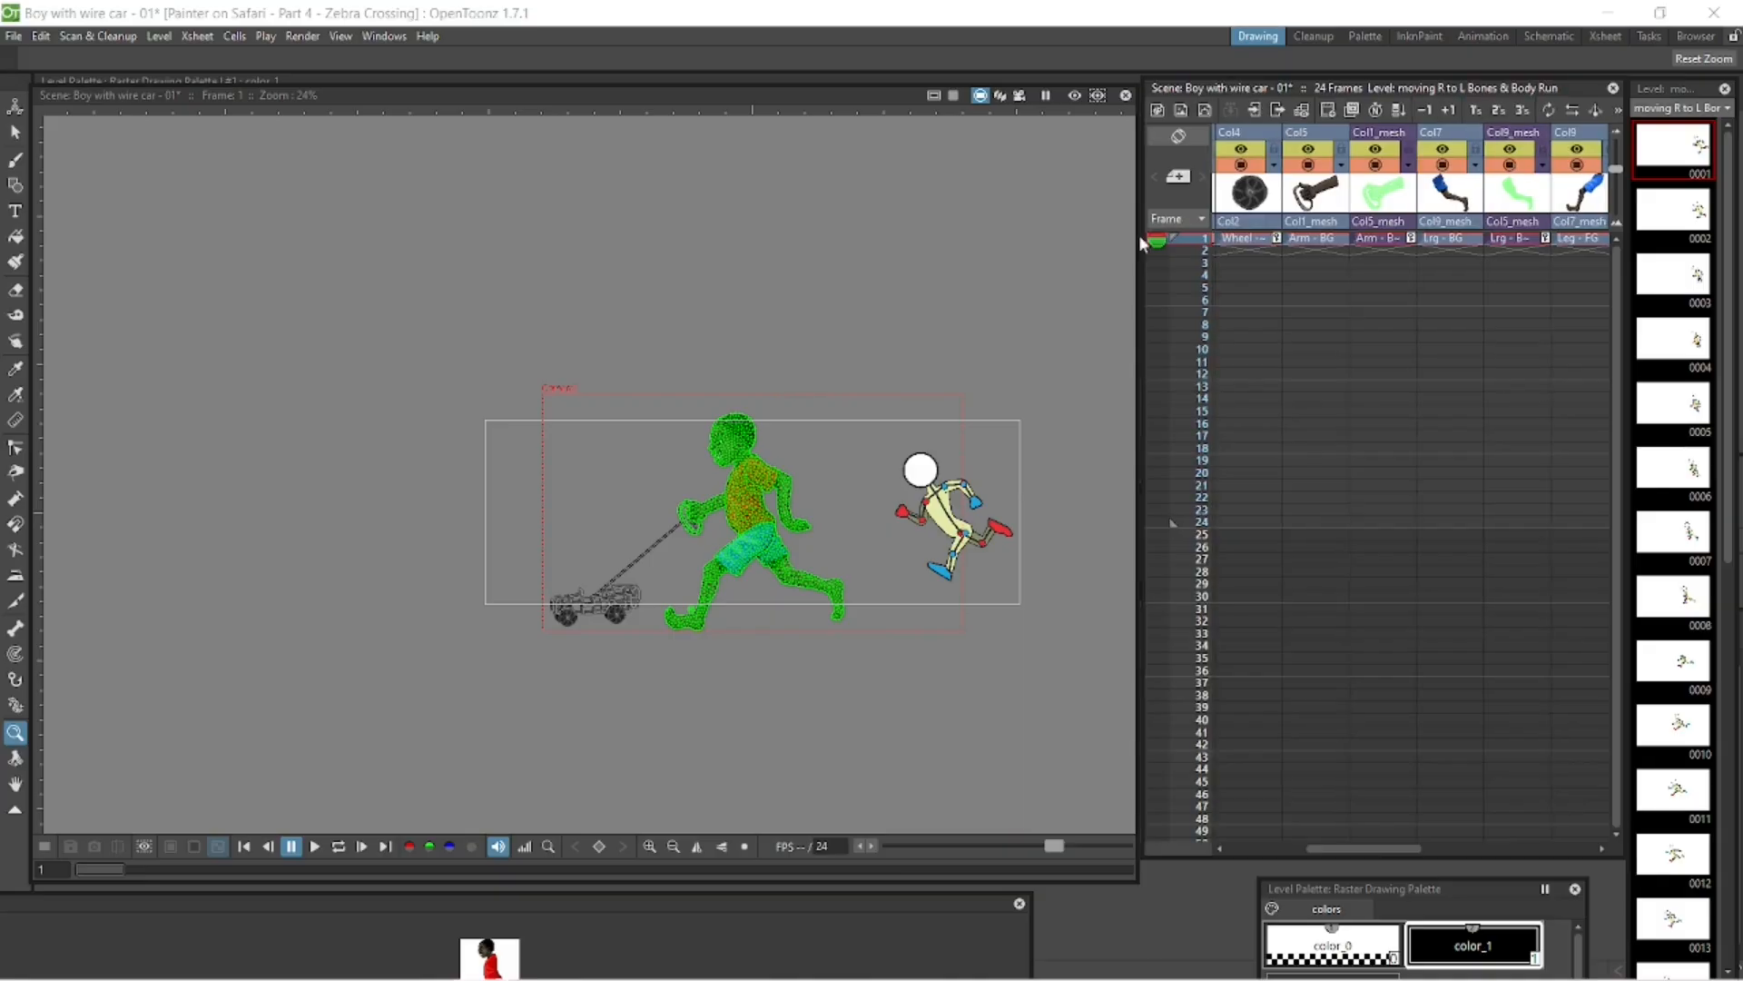
pyautogui.moveTo(1376, 851); pyautogui.dragTo(1573, 856)
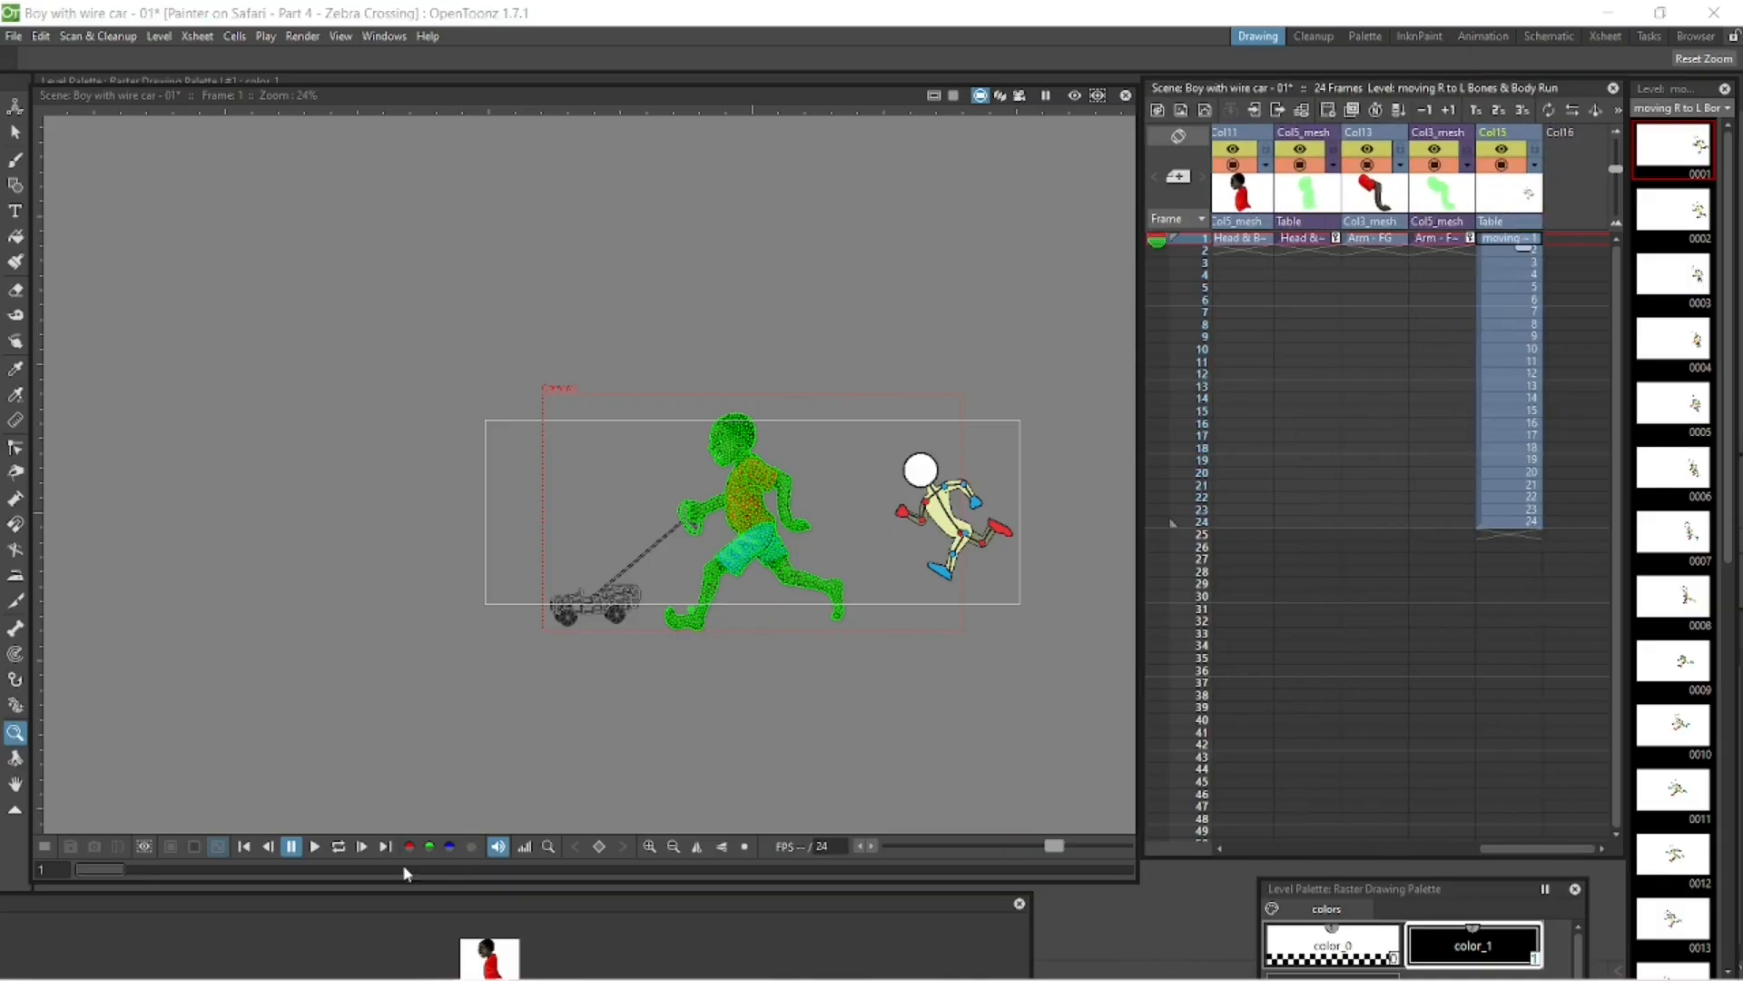
pyautogui.click(339, 846)
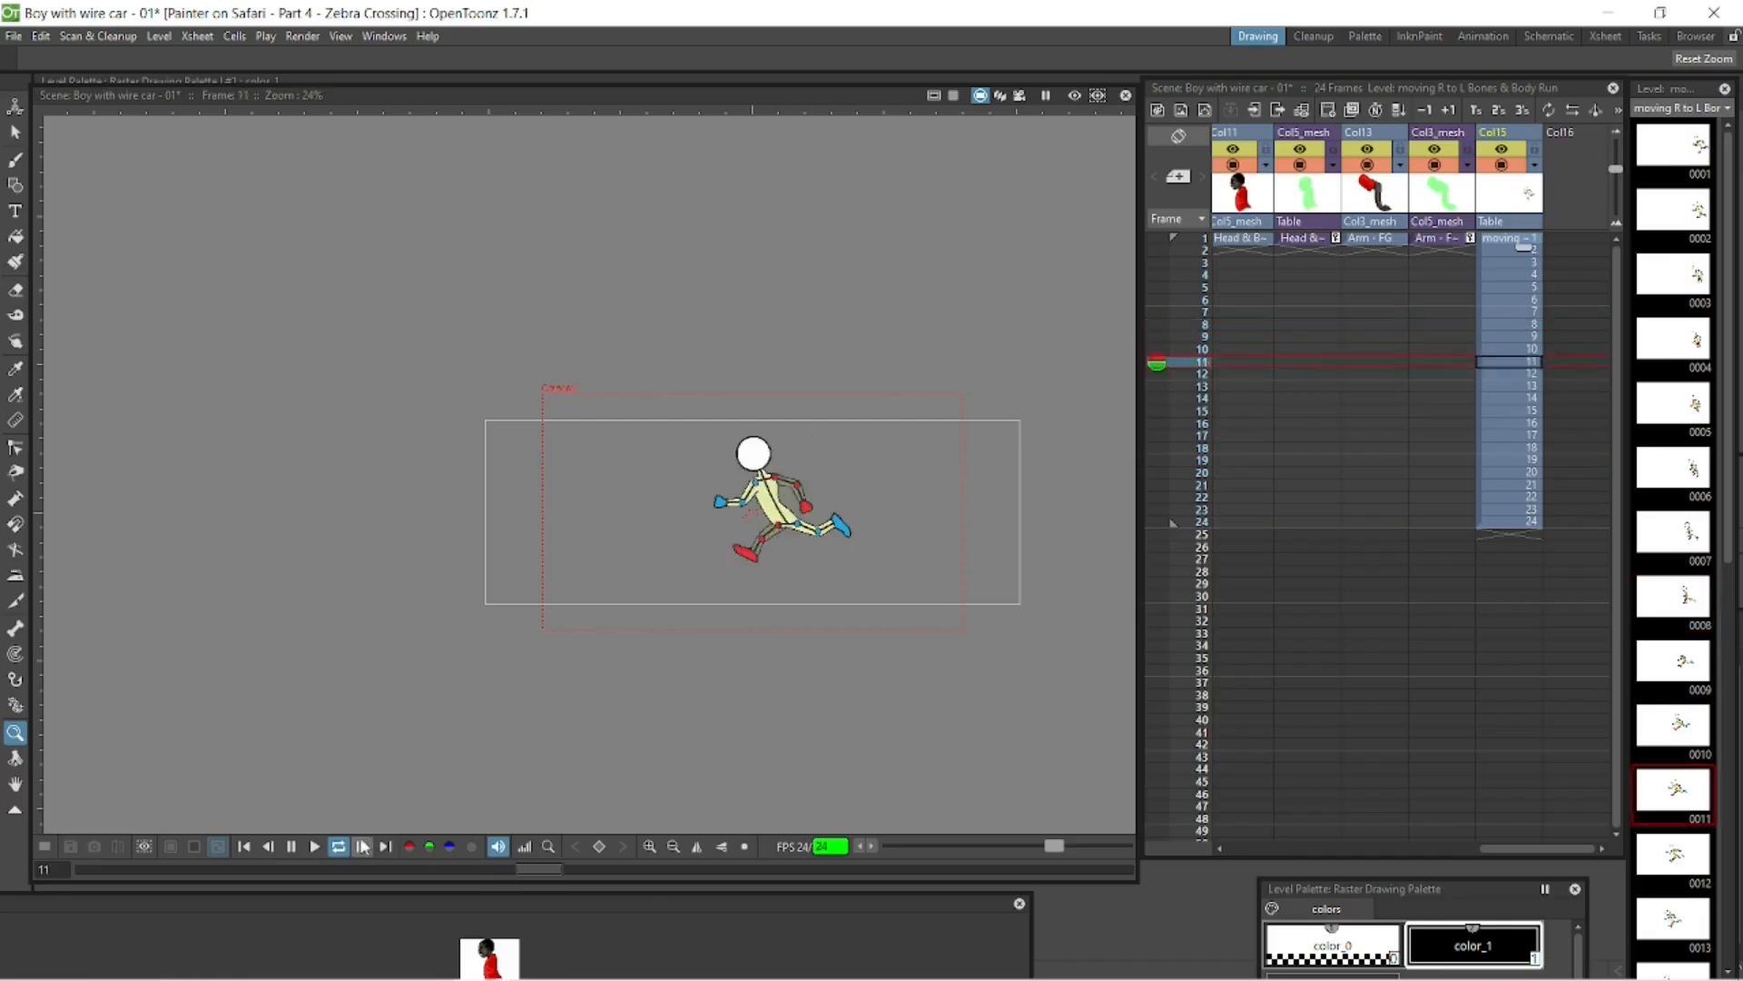
pyautogui.click(292, 845)
# - Extend all the wire car and character columns to frame 24 by filling in their empty cells
pyautogui.click(1452, 524)
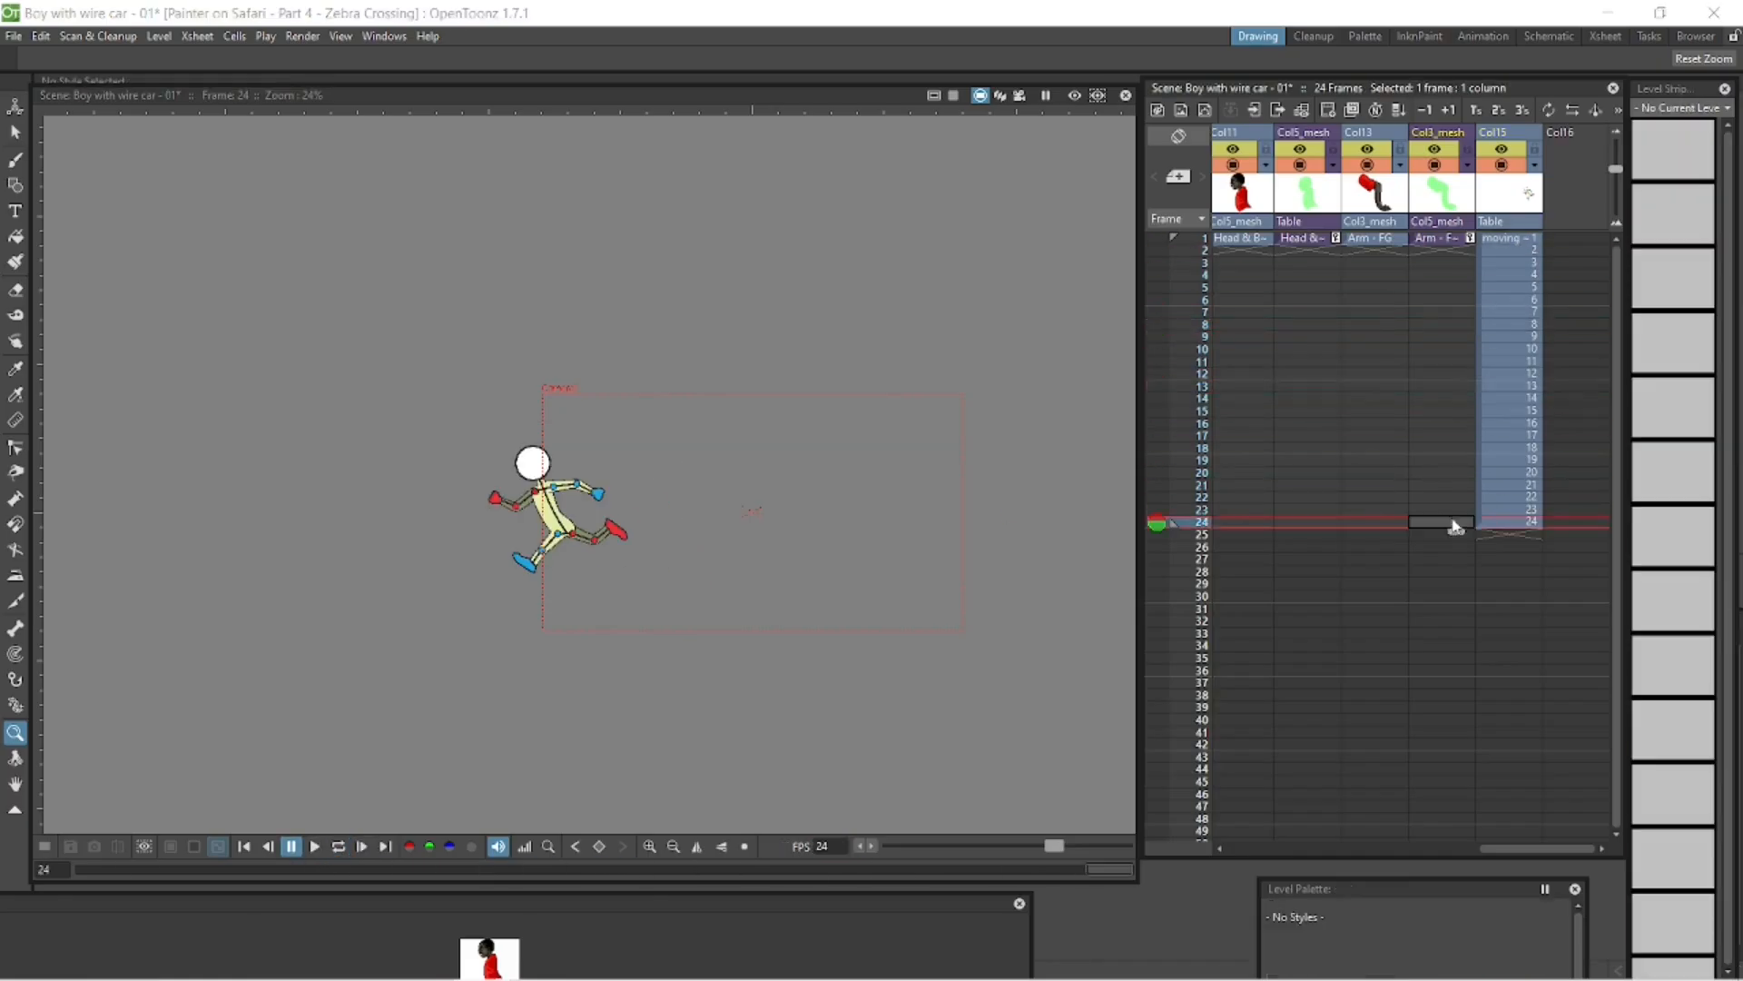
pyautogui.moveTo(1539, 848); pyautogui.dragTo(1166, 853)
pyautogui.rightClick(1271, 525)
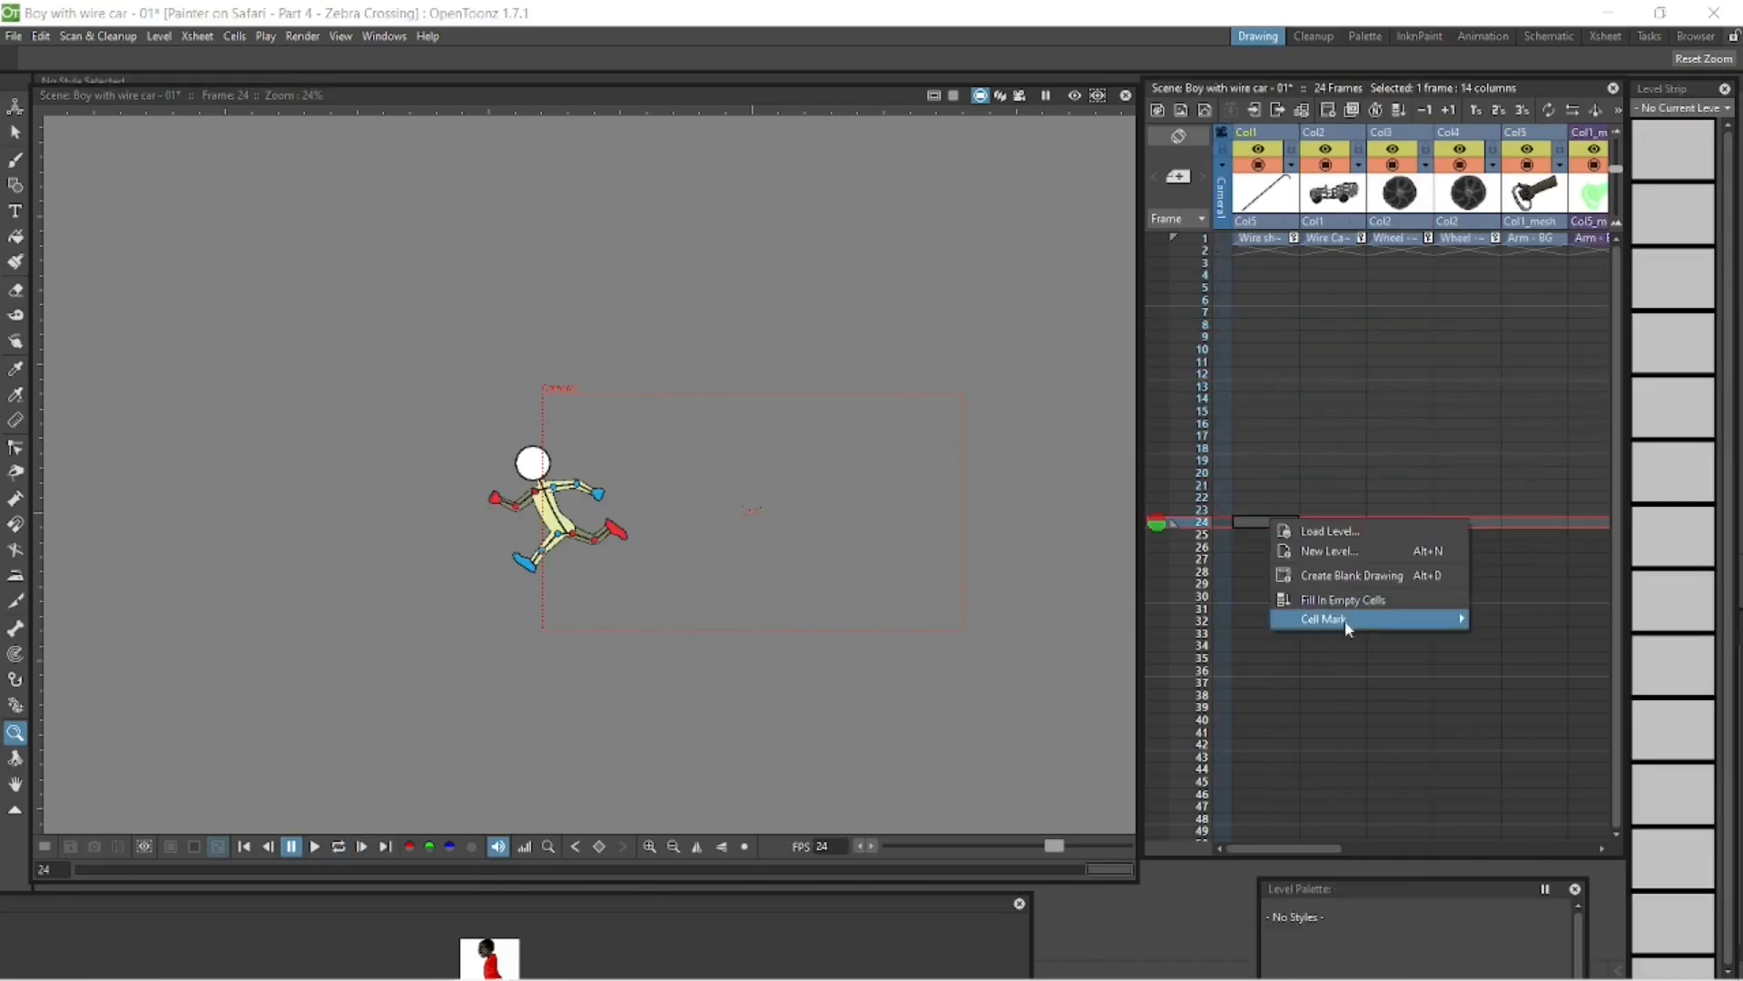
pyautogui.click(1360, 595)
# - Loop the scene to compare the static boy with the running reference figure's size and path
pyautogui.click(338, 845)
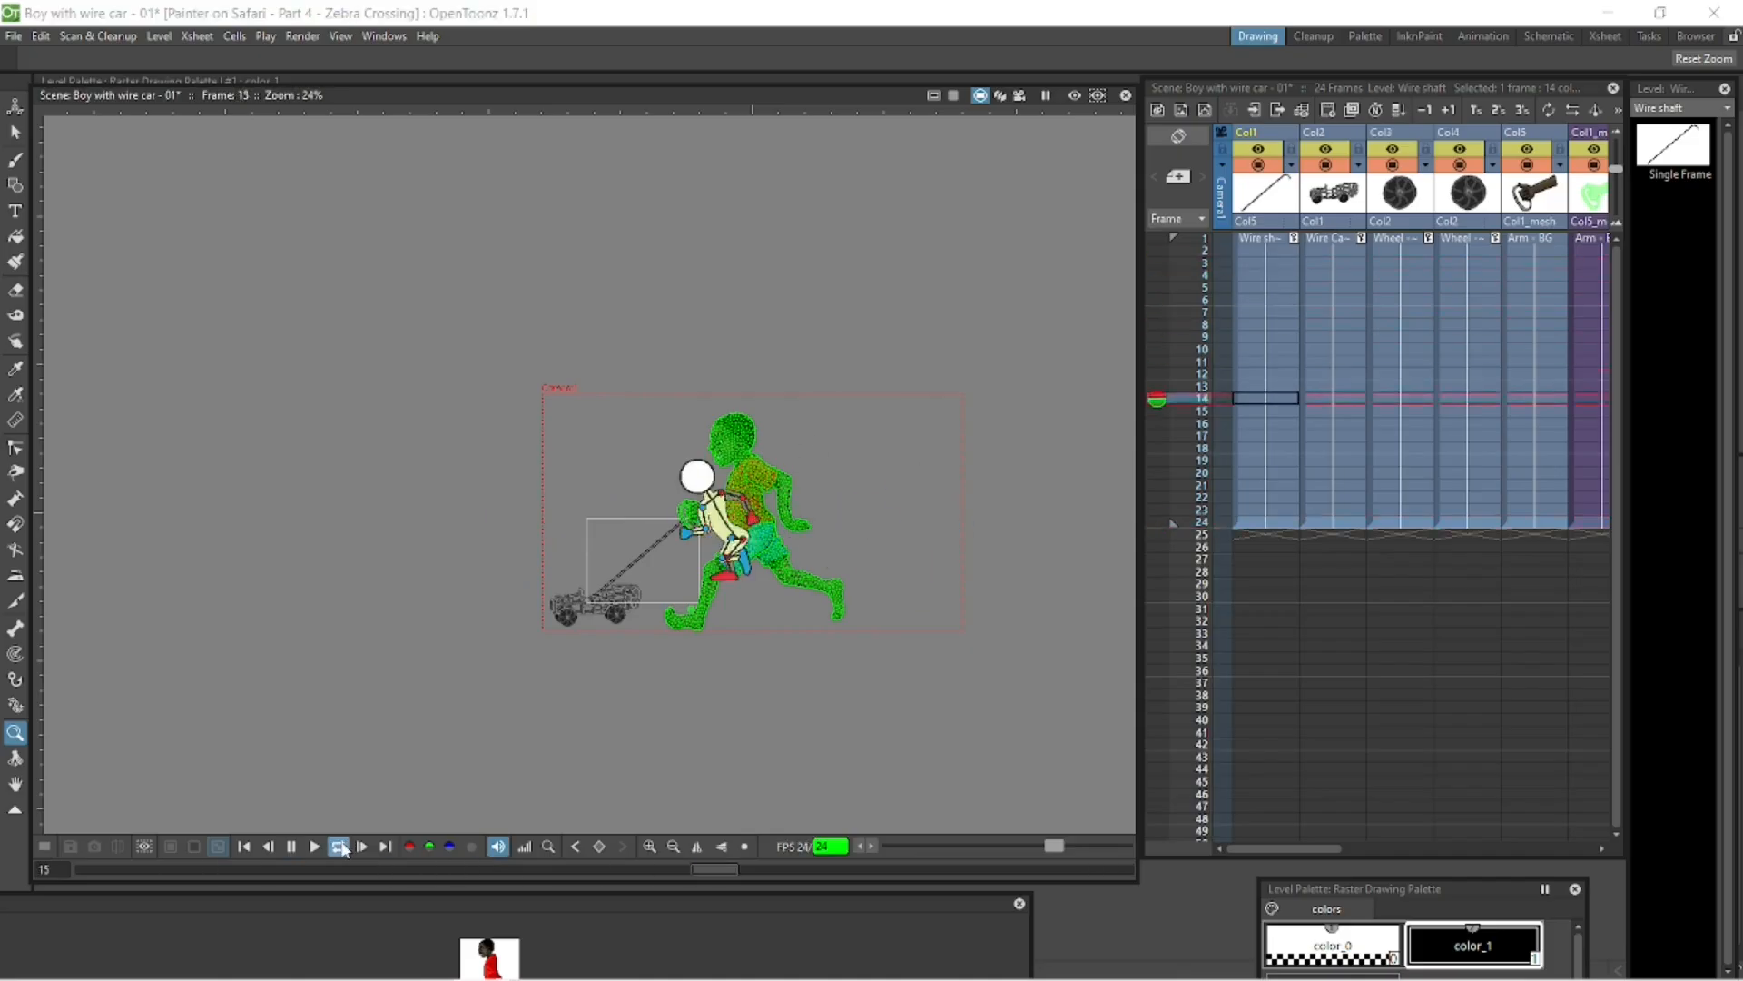
pyautogui.click(292, 847)
pyautogui.moveTo(922, 627); pyautogui.dragTo(904, 576)
pyautogui.press('space')
pyautogui.moveTo(823, 601); pyautogui.dragTo(763, 646)
pyautogui.click(338, 846)
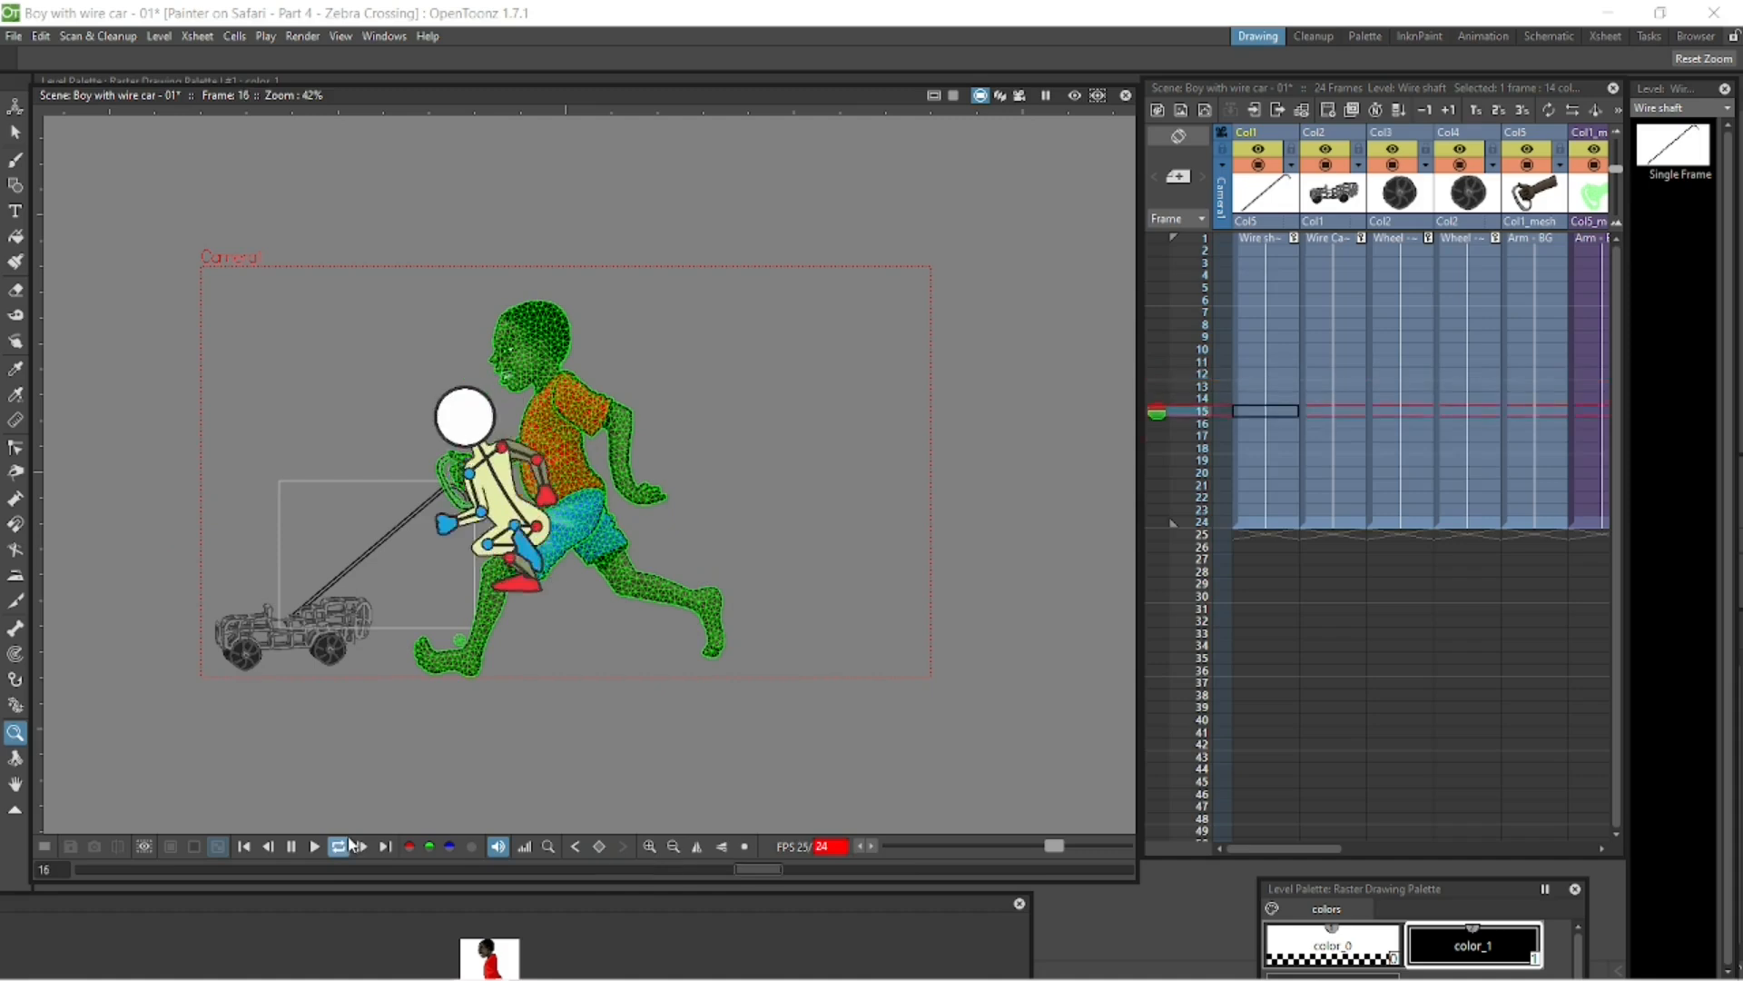
pyautogui.click(291, 846)
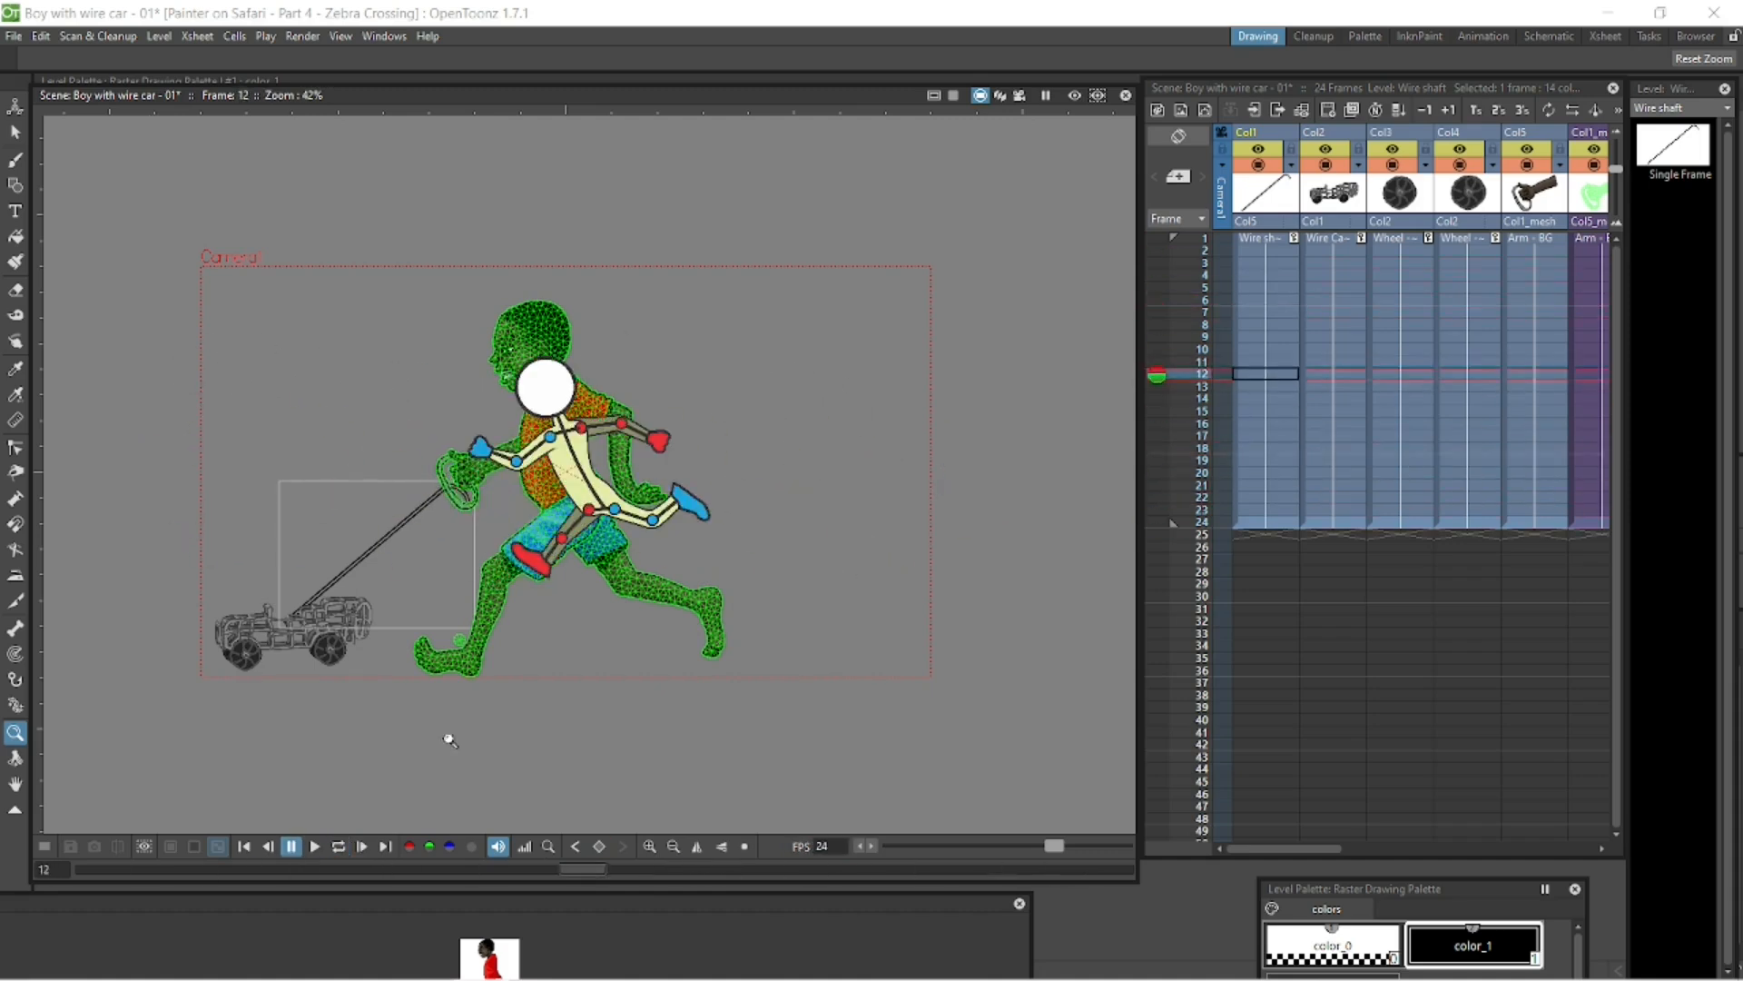
# - Reposition the run-cycle reference at frame 1 and enlarge it toward the boy's size
pyautogui.click(245, 846)
pyautogui.moveTo(1266, 848); pyautogui.dragTo(1478, 847)
pyautogui.click(1419, 239)
pyautogui.press('a')
pyautogui.moveTo(550, 425); pyautogui.dragTo(895, 401)
pyautogui.click(142, 58)
pyautogui.click(121, 140)
pyautogui.moveTo(1007, 339); pyautogui.dragTo(959, 357)
# - Move the run-cycle reference column ahead of all the others so it sits behind the boy, and narrow the viewer
pyautogui.scroll(6, 983, 352)
pyautogui.press('space')
pyautogui.moveTo(966, 269); pyautogui.dragTo(956, 225)
pyautogui.moveTo(1124, 494); pyautogui.dragTo(977, 490)
pyautogui.click(825, 98)
pyautogui.moveTo(1138, 259); pyautogui.dragTo(973, 257)
pyautogui.moveTo(1511, 134); pyautogui.dragTo(1005, 136)
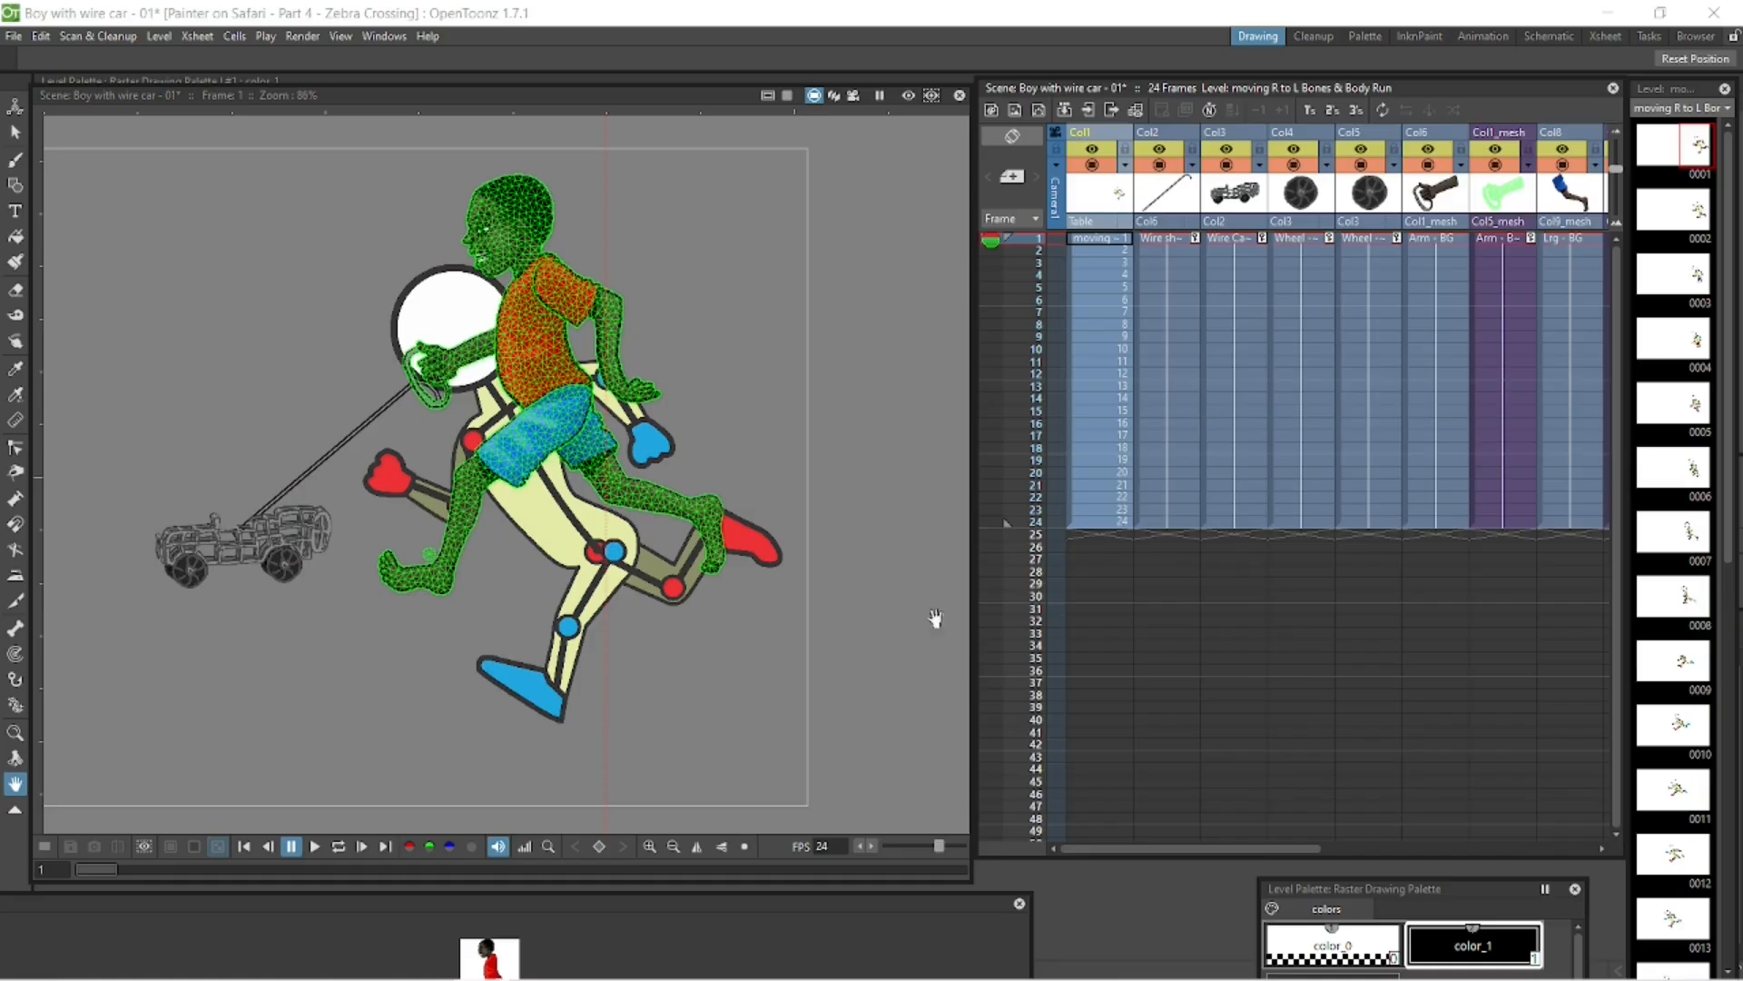
# - Move the boy rig over the reference figure at frame 1 using the Head & Body mesh
pyautogui.moveTo(1260, 848); pyautogui.dragTo(1534, 848)
pyautogui.click(1314, 136)
pyautogui.click(1373, 238)
pyautogui.click(16, 107)
pyautogui.moveTo(550, 302); pyautogui.dragTo(541, 297)
pyautogui.click(142, 58)
pyautogui.click(136, 83)
pyautogui.moveTo(580, 362); pyautogui.dragTo(616, 482)
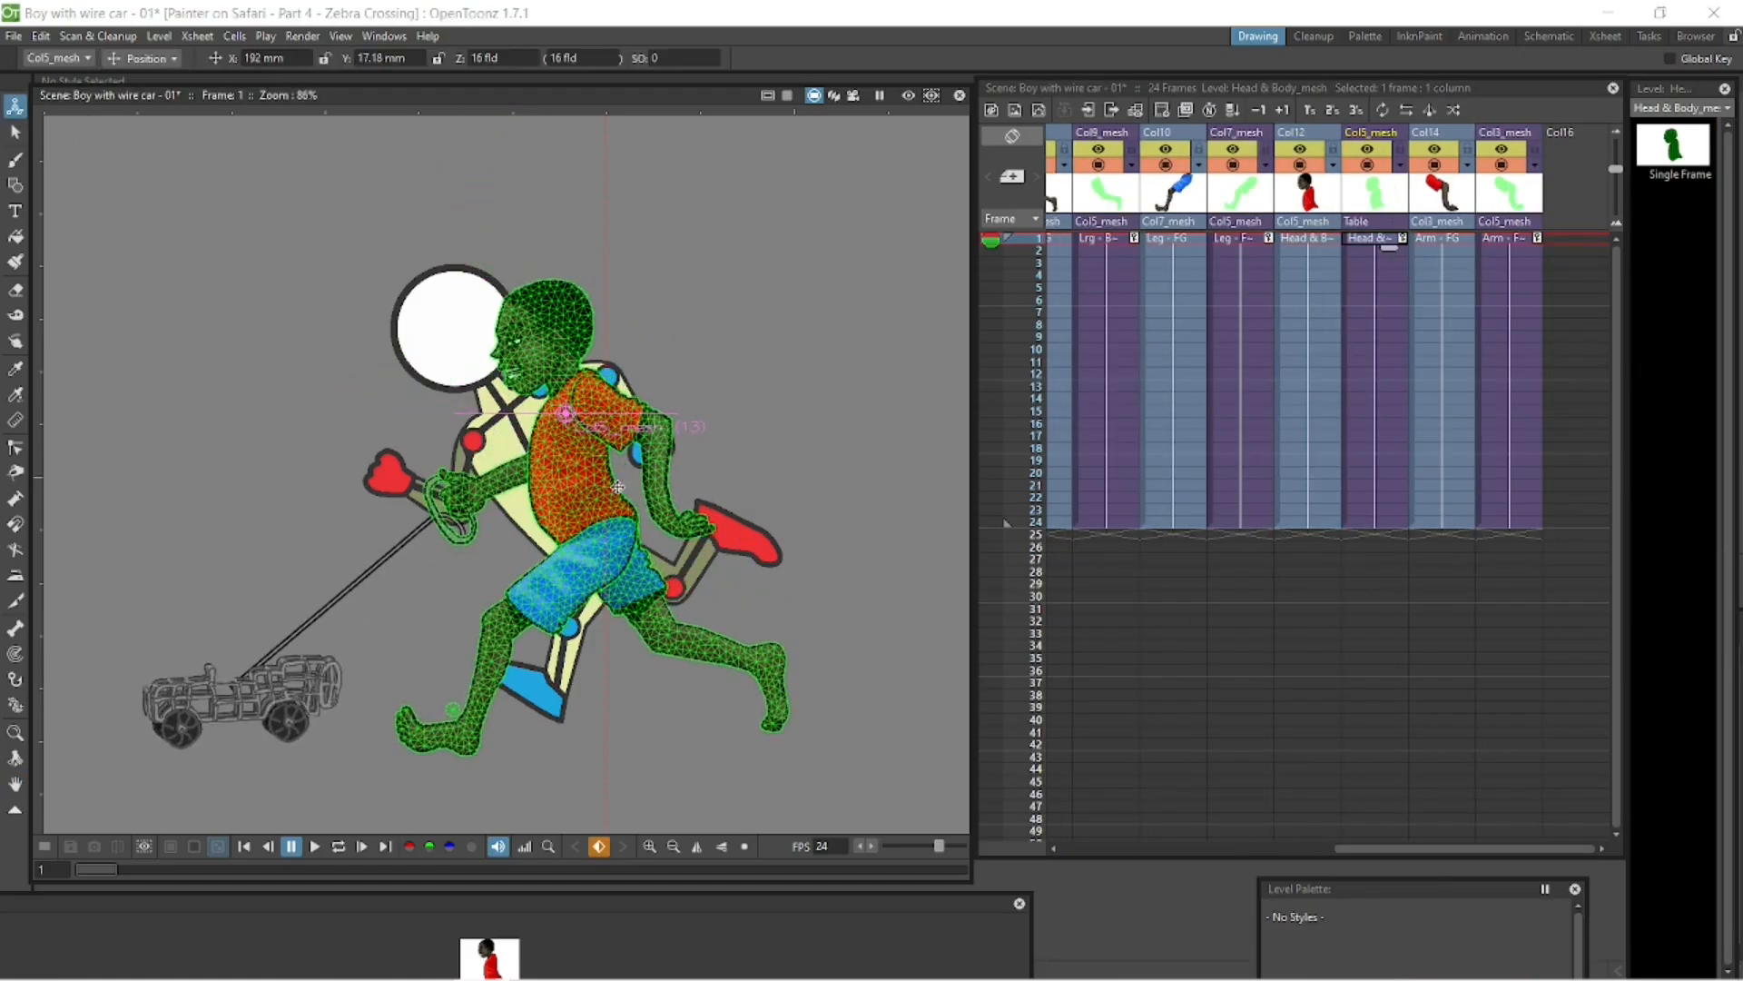
# - Rescale the run-cycle reference and reposition it behind the boy at frame 1
pyautogui.moveTo(1412, 847); pyautogui.dragTo(1010, 833)
pyautogui.click(1096, 239)
pyautogui.moveTo(723, 378); pyautogui.dragTo(706, 402)
pyautogui.click(159, 59)
pyautogui.click(158, 127)
pyautogui.moveTo(427, 207); pyautogui.dragTo(479, 173)
pyautogui.click(145, 59)
pyautogui.click(143, 80)
pyautogui.moveTo(477, 550); pyautogui.dragTo(405, 509)
# - Step through the first five frames to compare the boy's size and position with the reference figure
pyautogui.hotkey('shift', 'space')
pyautogui.moveTo(870, 473); pyautogui.dragTo(873, 516)
pyautogui.click(1507, 239)
pyautogui.press('Down')
pyautogui.press('Down')
pyautogui.press('Down')
pyautogui.press('Down')
pyautogui.moveTo(1518, 851); pyautogui.dragTo(1180, 849)
pyautogui.press('Up')
pyautogui.press('Up')
pyautogui.press('Up')
pyautogui.press('Up')
# - Set the run-cycle reference's vertical scale to 200% and then reduce it to 150%
pyautogui.click(1094, 238)
pyautogui.press('a')
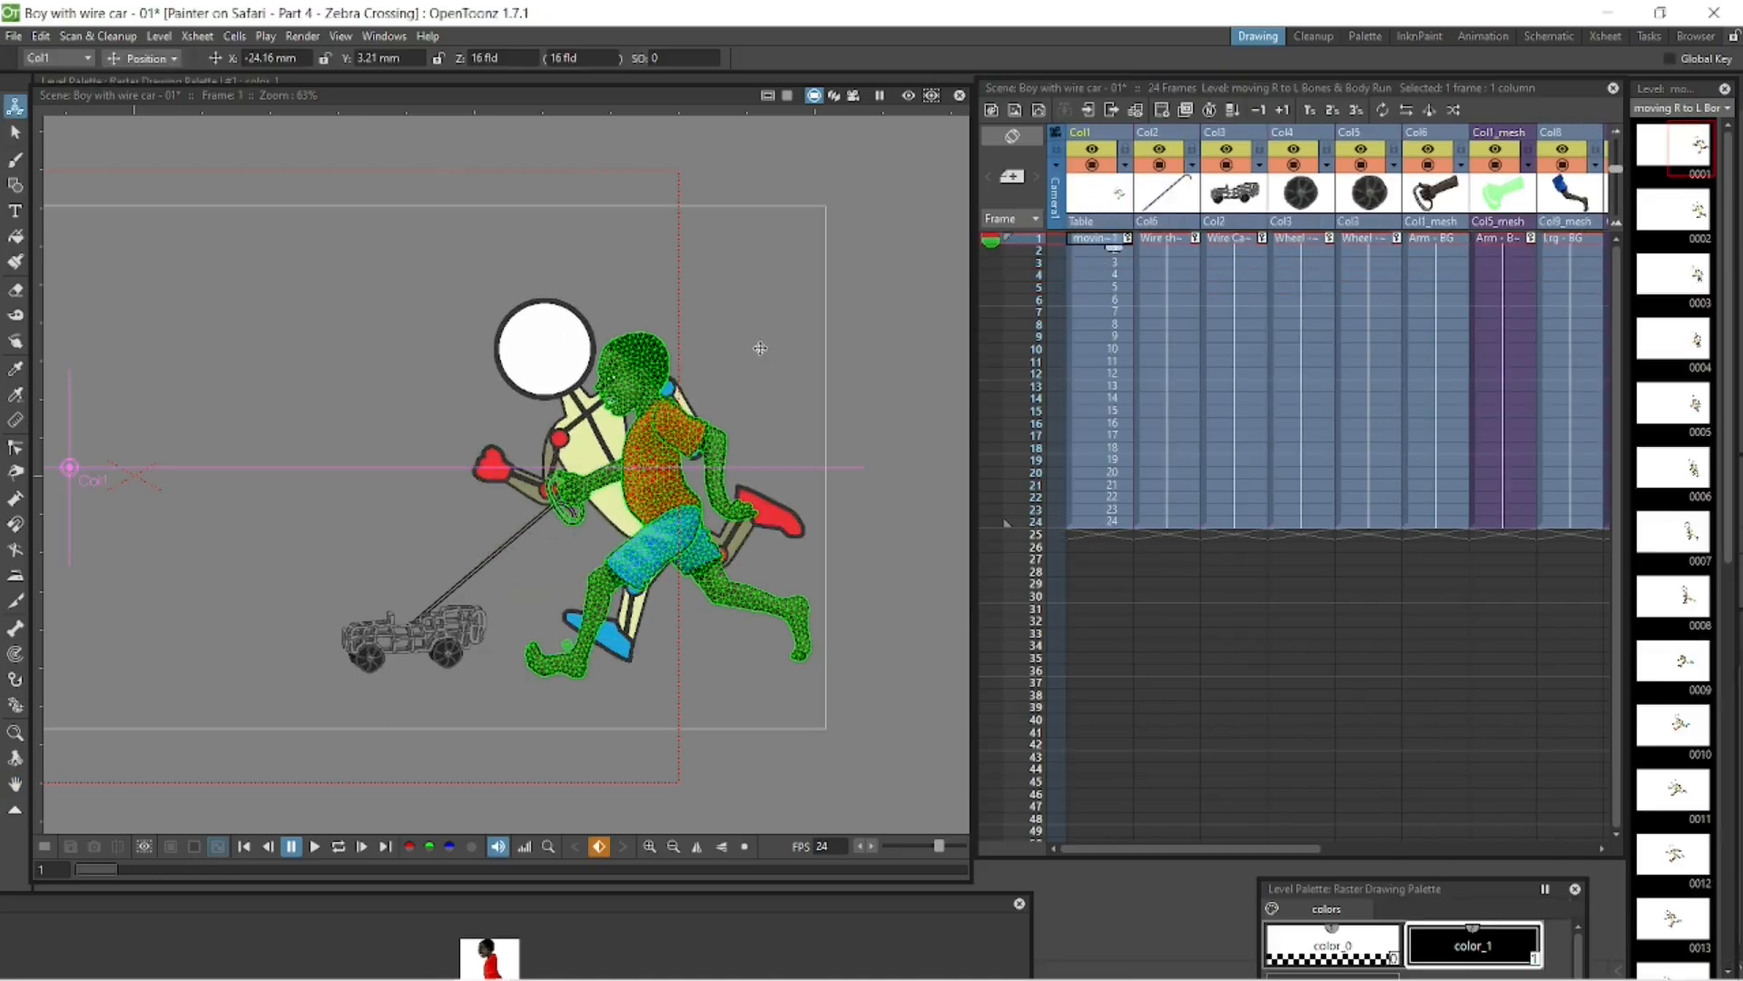
pyautogui.scroll(-1, 414, 181)
pyautogui.click(543, 57)
pyautogui.write('200')
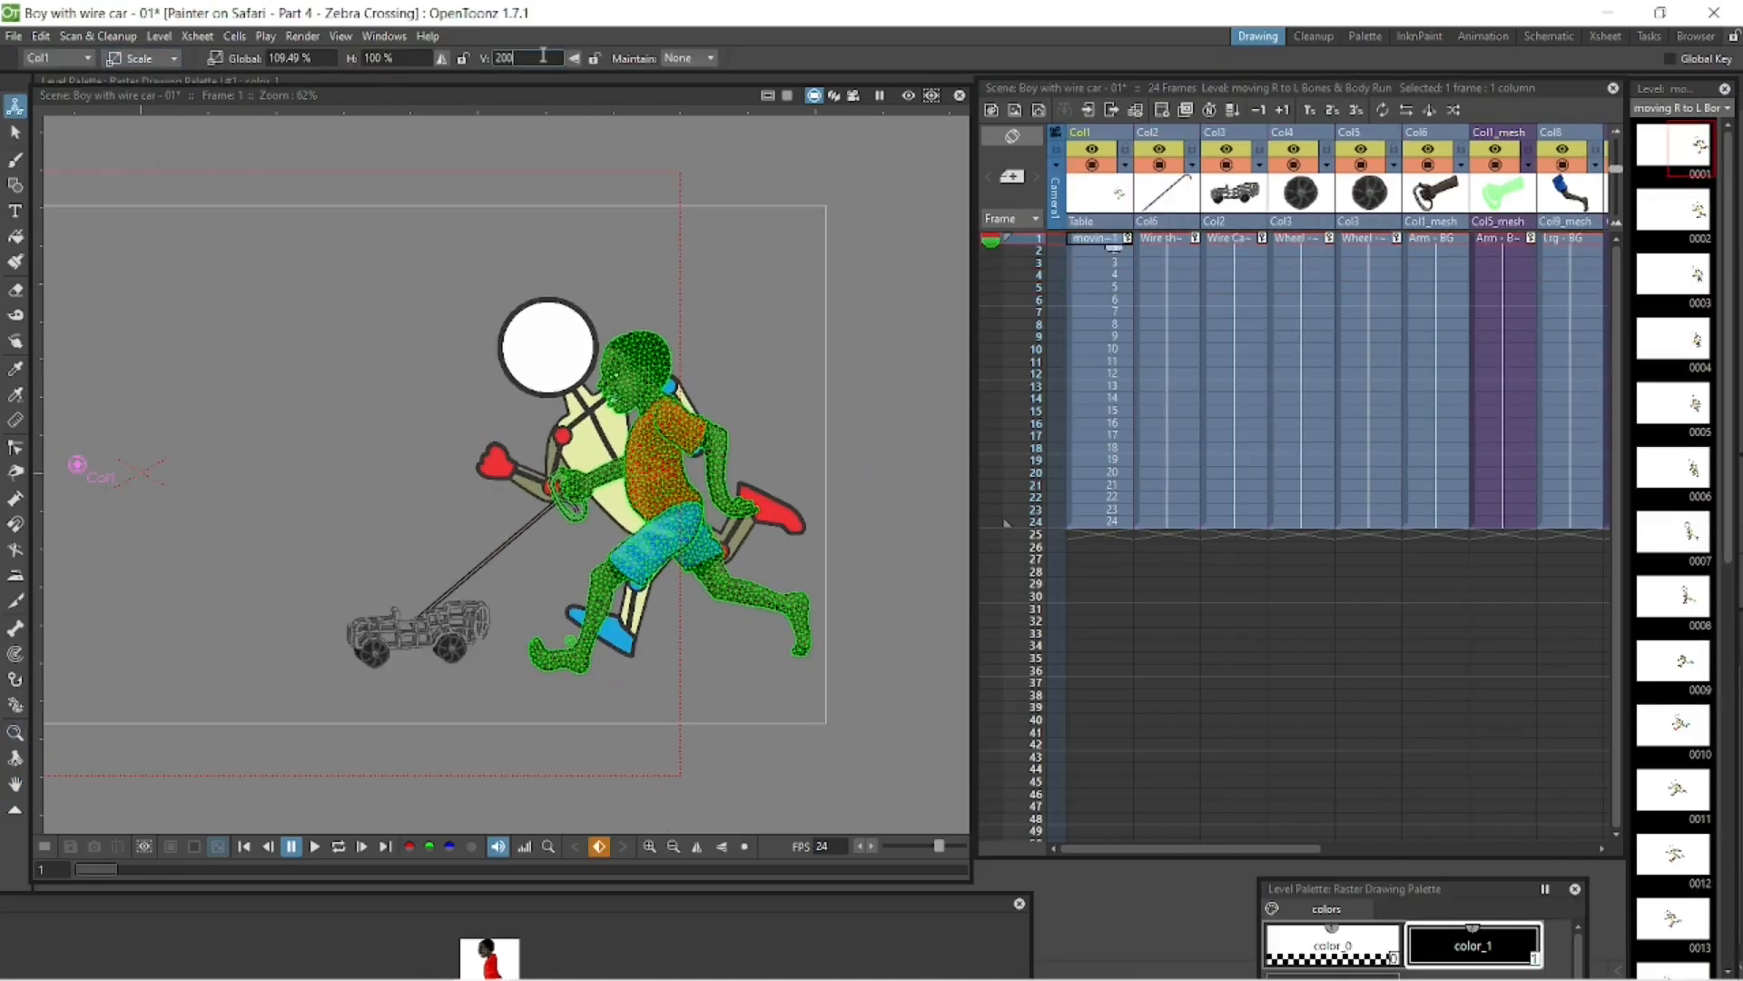
pyautogui.press('Return')
pyautogui.click(509, 59)
pyautogui.write('150')
pyautogui.press('Return')
# - Reduce the reference's global scale to 96.3% and move it back behind the boy
pyautogui.moveTo(244, 58); pyautogui.dragTo(120, 55)
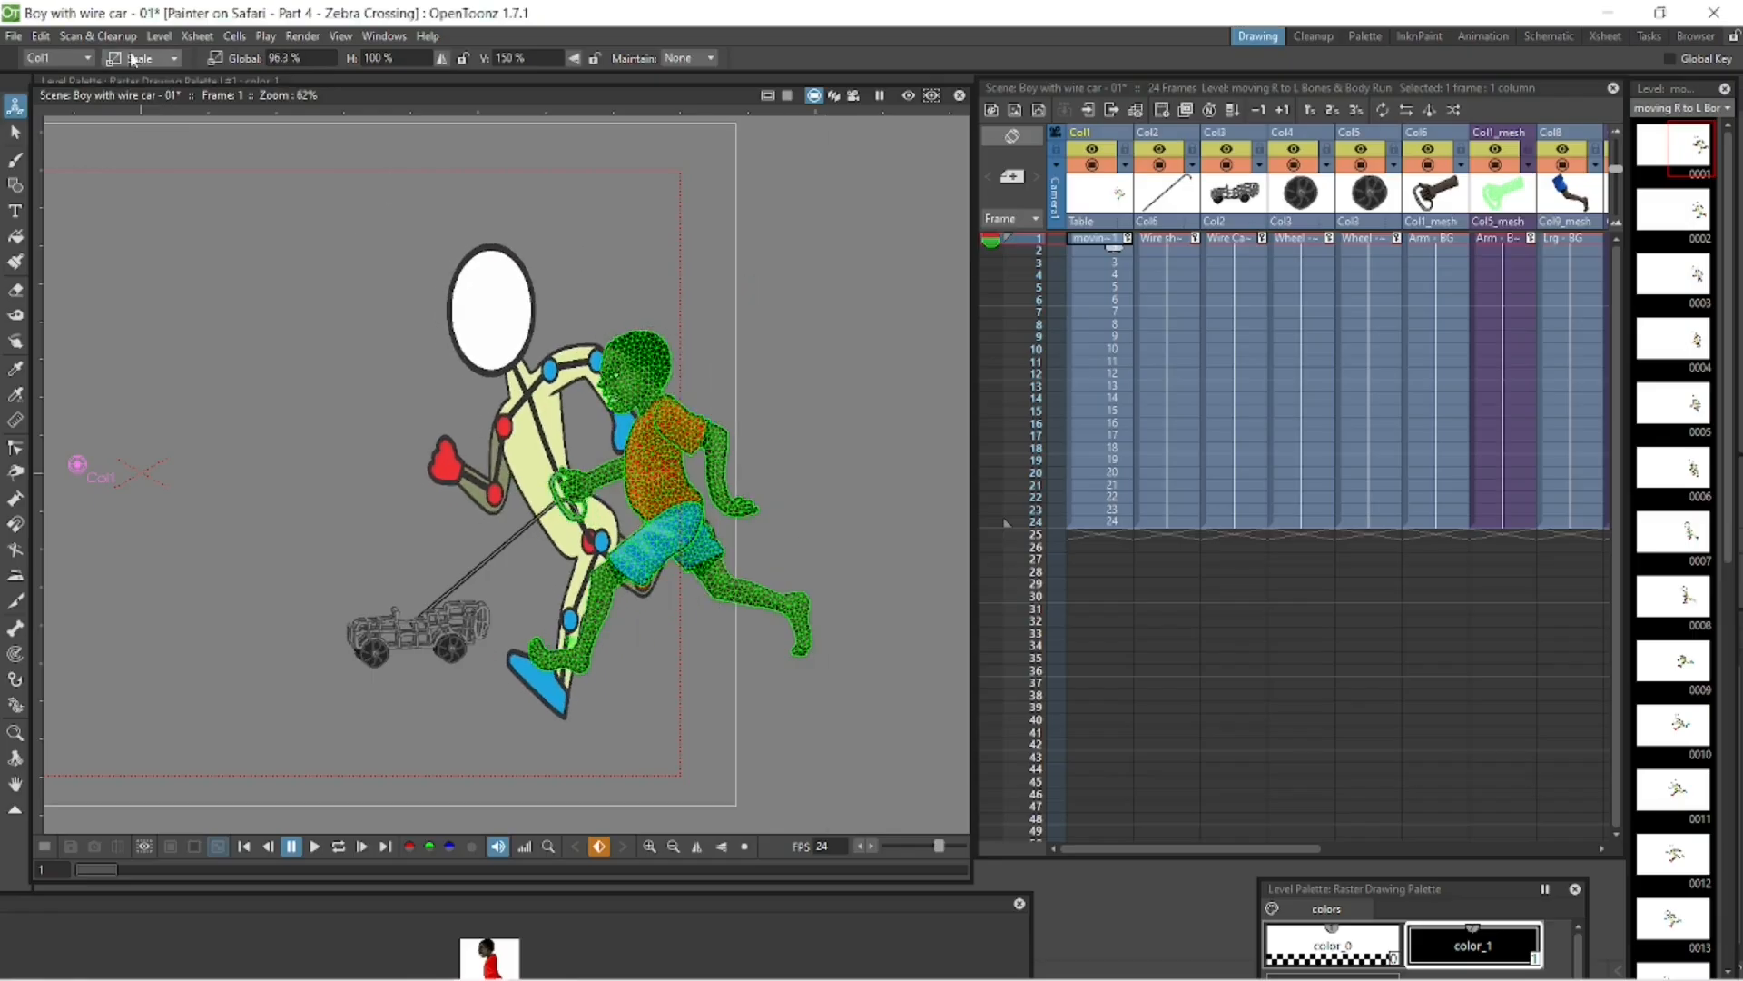
pyautogui.click(128, 58)
pyautogui.click(141, 76)
pyautogui.moveTo(679, 402); pyautogui.dragTo(748, 381)
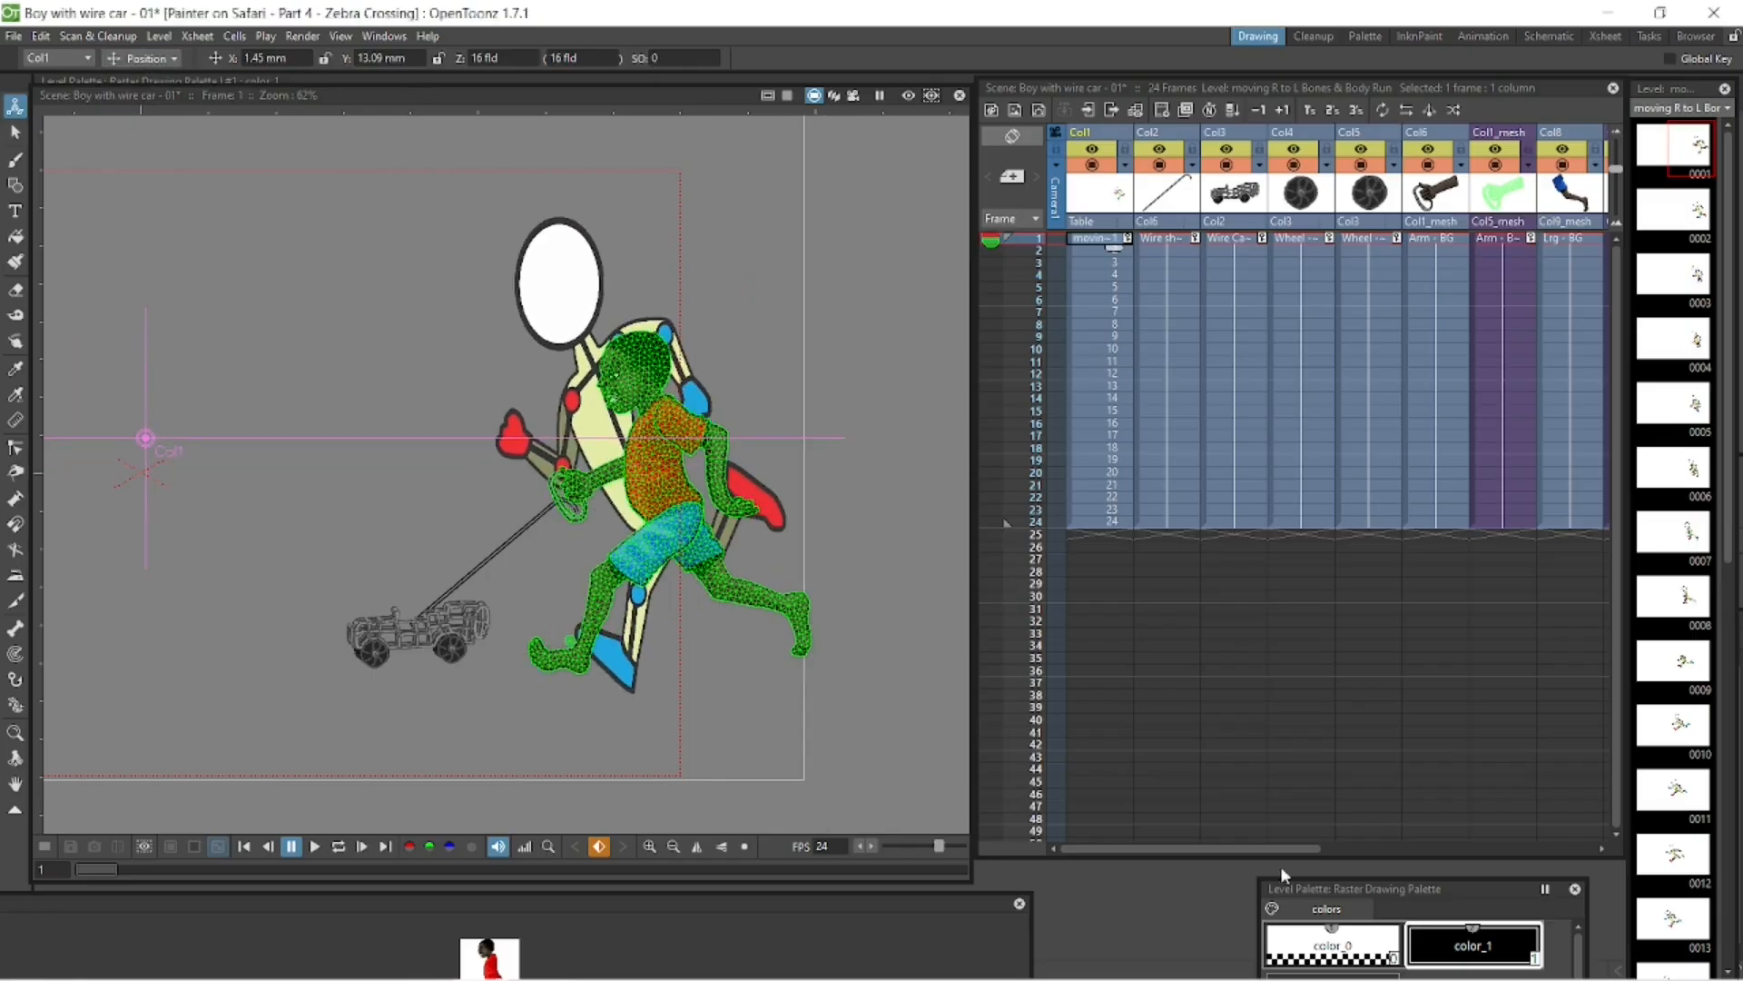
# - Step through frames 1 to 4 in close-up to examine how the boy lines up with the stretched reference
pyautogui.moveTo(1308, 849); pyautogui.dragTo(1585, 849)
pyautogui.click(1494, 240)
pyautogui.scroll(2, 645, 420)
pyautogui.press('space')
pyautogui.moveTo(661, 525); pyautogui.dragTo(645, 420)
pyautogui.click(1495, 249)
pyautogui.press('Down')
pyautogui.press('Down')
pyautogui.press('Down')
pyautogui.press('Up')
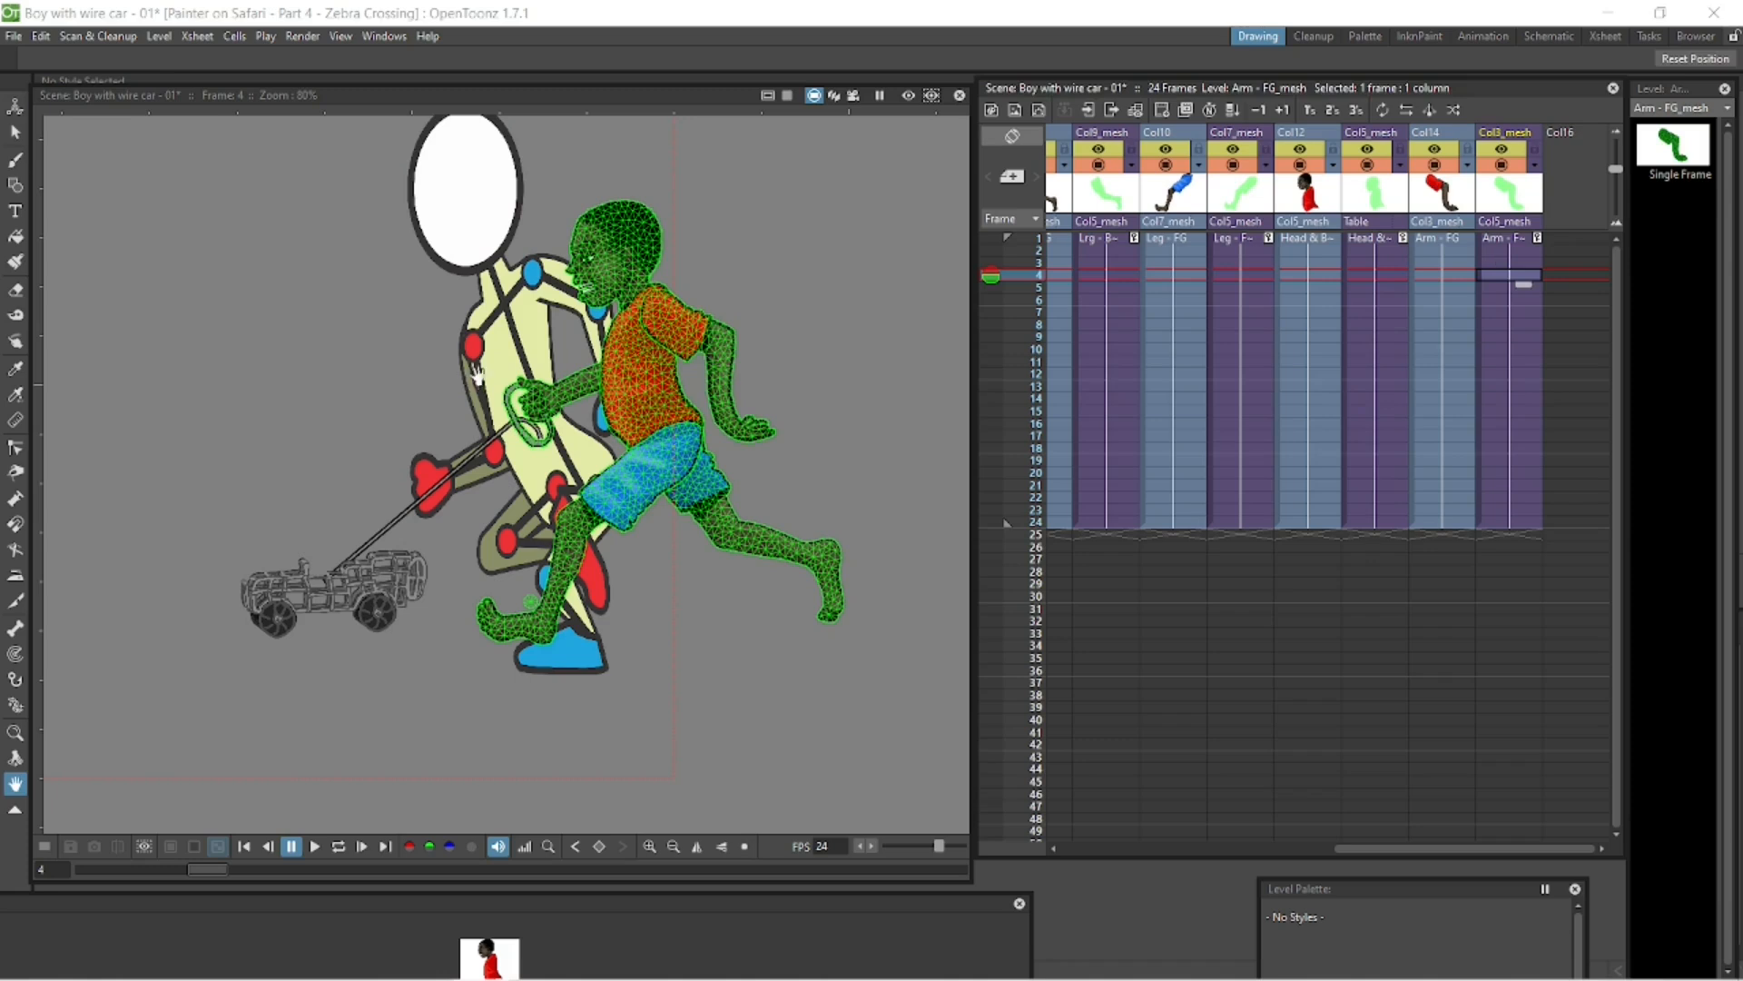
pyautogui.press('a')
pyautogui.click(682, 399)
# - Key the Head & Body mesh at frame 4, moving the rig forward and slightly down with the reference
pyautogui.click(1373, 242)
pyautogui.press('Down')
pyautogui.press('Down')
pyautogui.press('Down')
pyautogui.moveTo(676, 390)
pyautogui.mouseDown()
pyautogui.moveTo(672, 413)
pyautogui.moveTo(652, 407)
pyautogui.mouseUp()
# - Step through frames 1 to 5 to check the body's movement against the reference figure
pyautogui.click(1372, 240)
pyautogui.press('Down')
pyautogui.press('Down')
pyautogui.press('Down')
pyautogui.press('Down')
pyautogui.press('Up')
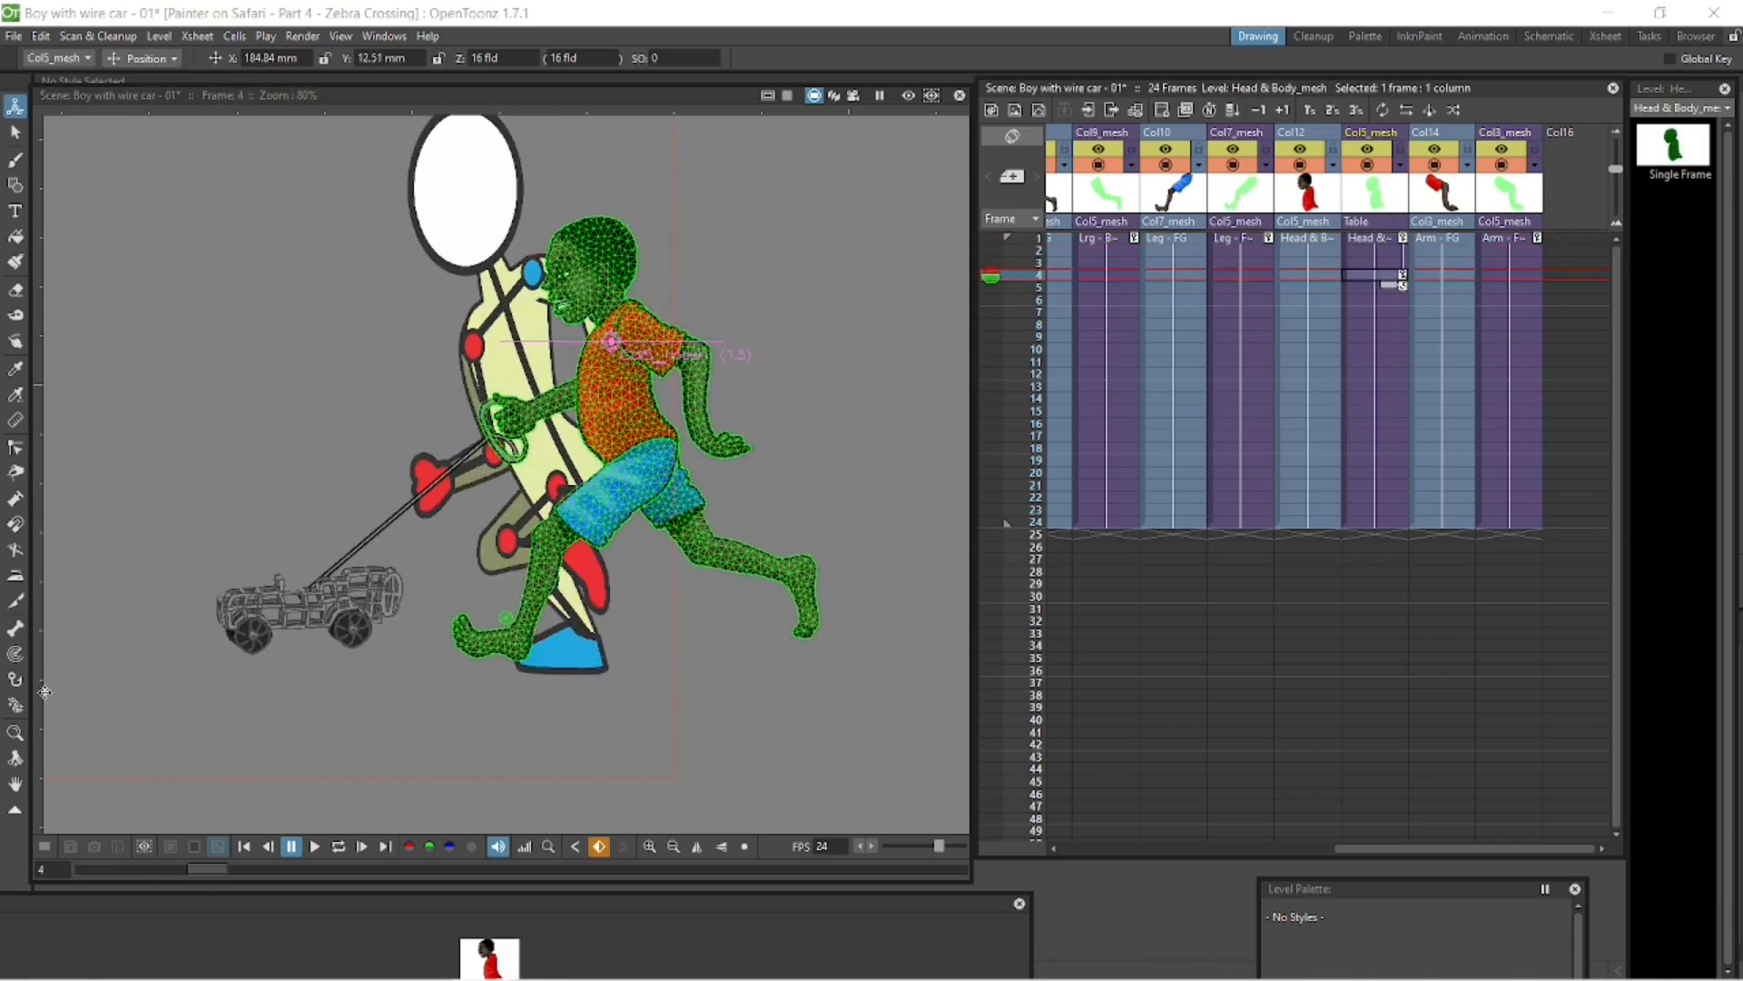
pyautogui.press('x')
pyautogui.press('a')
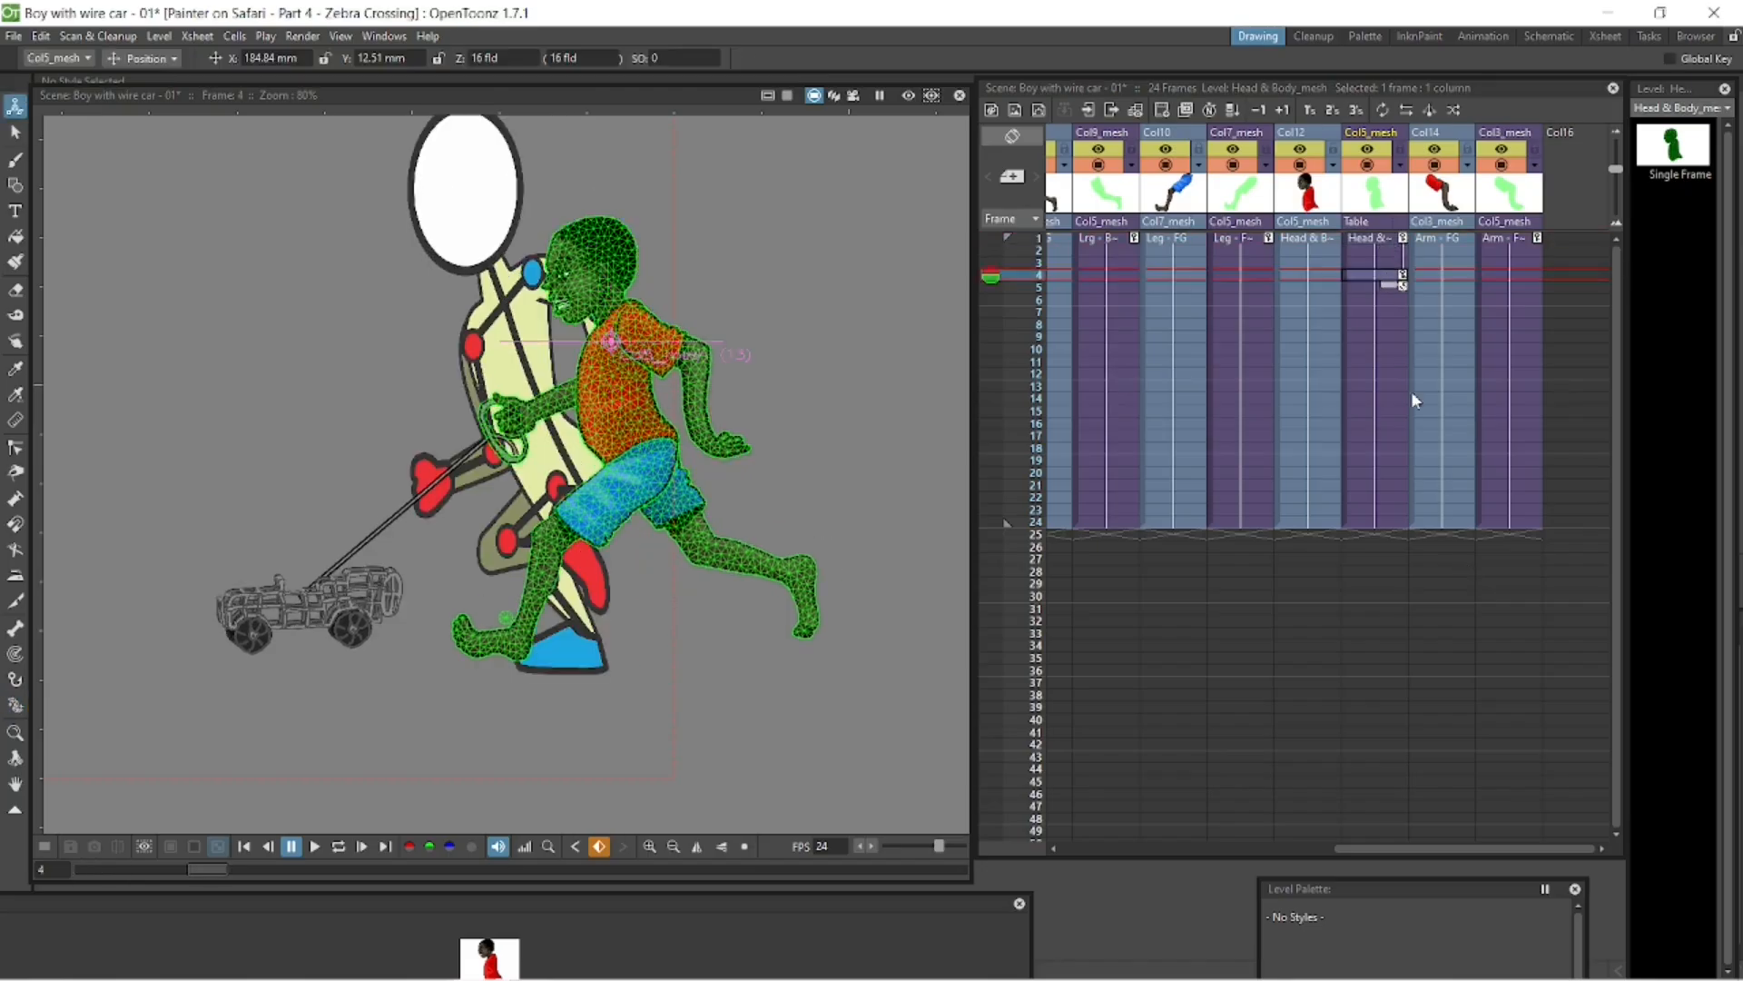
# - Key the Head & Body mesh at frames 7 and 10, moving the rig along with the reference figure
pyautogui.click(1395, 311)
pyautogui.moveTo(817, 545); pyautogui.dragTo(591, 522)
pyautogui.click(1394, 351)
pyautogui.hotkey('shift', 'space')
pyautogui.moveTo(863, 593); pyautogui.dragTo(621, 617)
pyautogui.press('space')
pyautogui.moveTo(620, 616); pyautogui.dragTo(742, 605)
# - Key the Head & Body mesh's position at frames 13, 16, 19 and 22 to follow the reference across the scene
pyautogui.click(1371, 389)
pyautogui.hotkey('shift', 'space')
pyautogui.moveTo(491, 545); pyautogui.dragTo(491, 488)
pyautogui.click(15, 107)
pyautogui.moveTo(644, 388); pyautogui.dragTo(188, 400)
pyautogui.click(1372, 424)
pyautogui.click(1382, 461)
pyautogui.click(1373, 497)
# - Loop the whole scene to review the boy's travel against the run-cycle reference
pyautogui.hotkey('shift', 'space')
pyautogui.moveTo(442, 449); pyautogui.dragTo(545, 522)
pyautogui.click(338, 846)
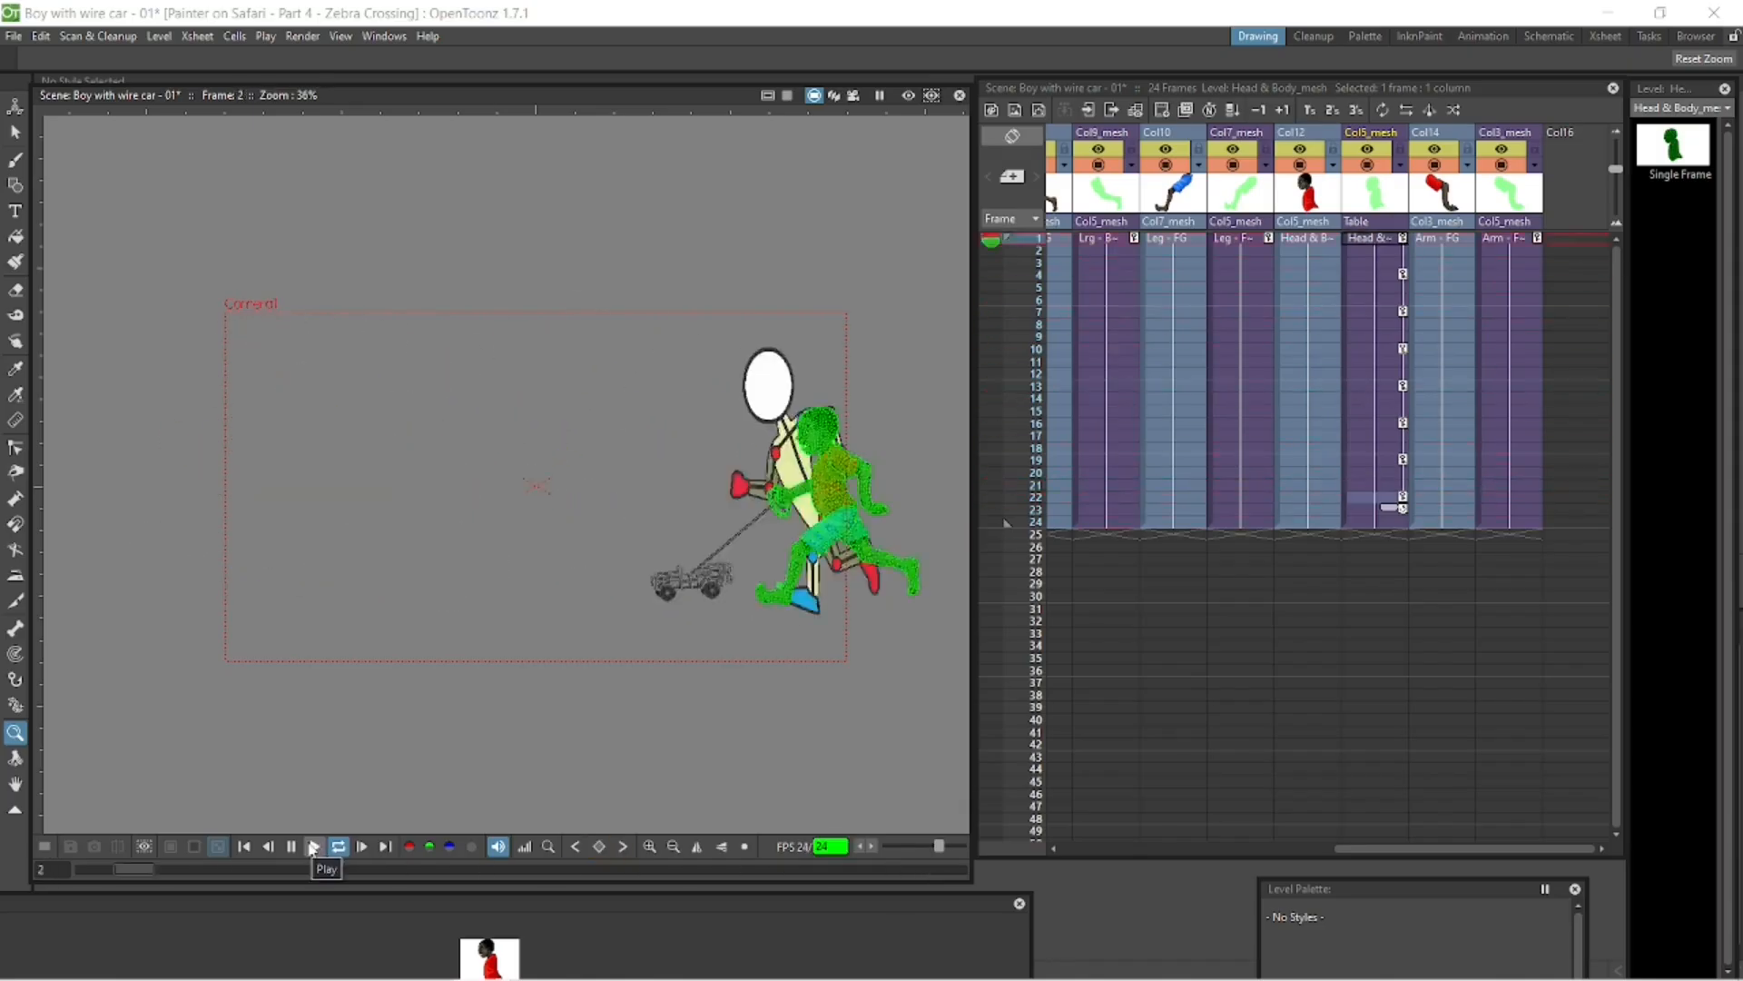
pyautogui.click(294, 846)
# - Shift the Head & Body mesh slightly forward at frame 4 to align it better with the reference
pyautogui.click(1381, 241)
pyautogui.press('Down')
pyautogui.press('Down')
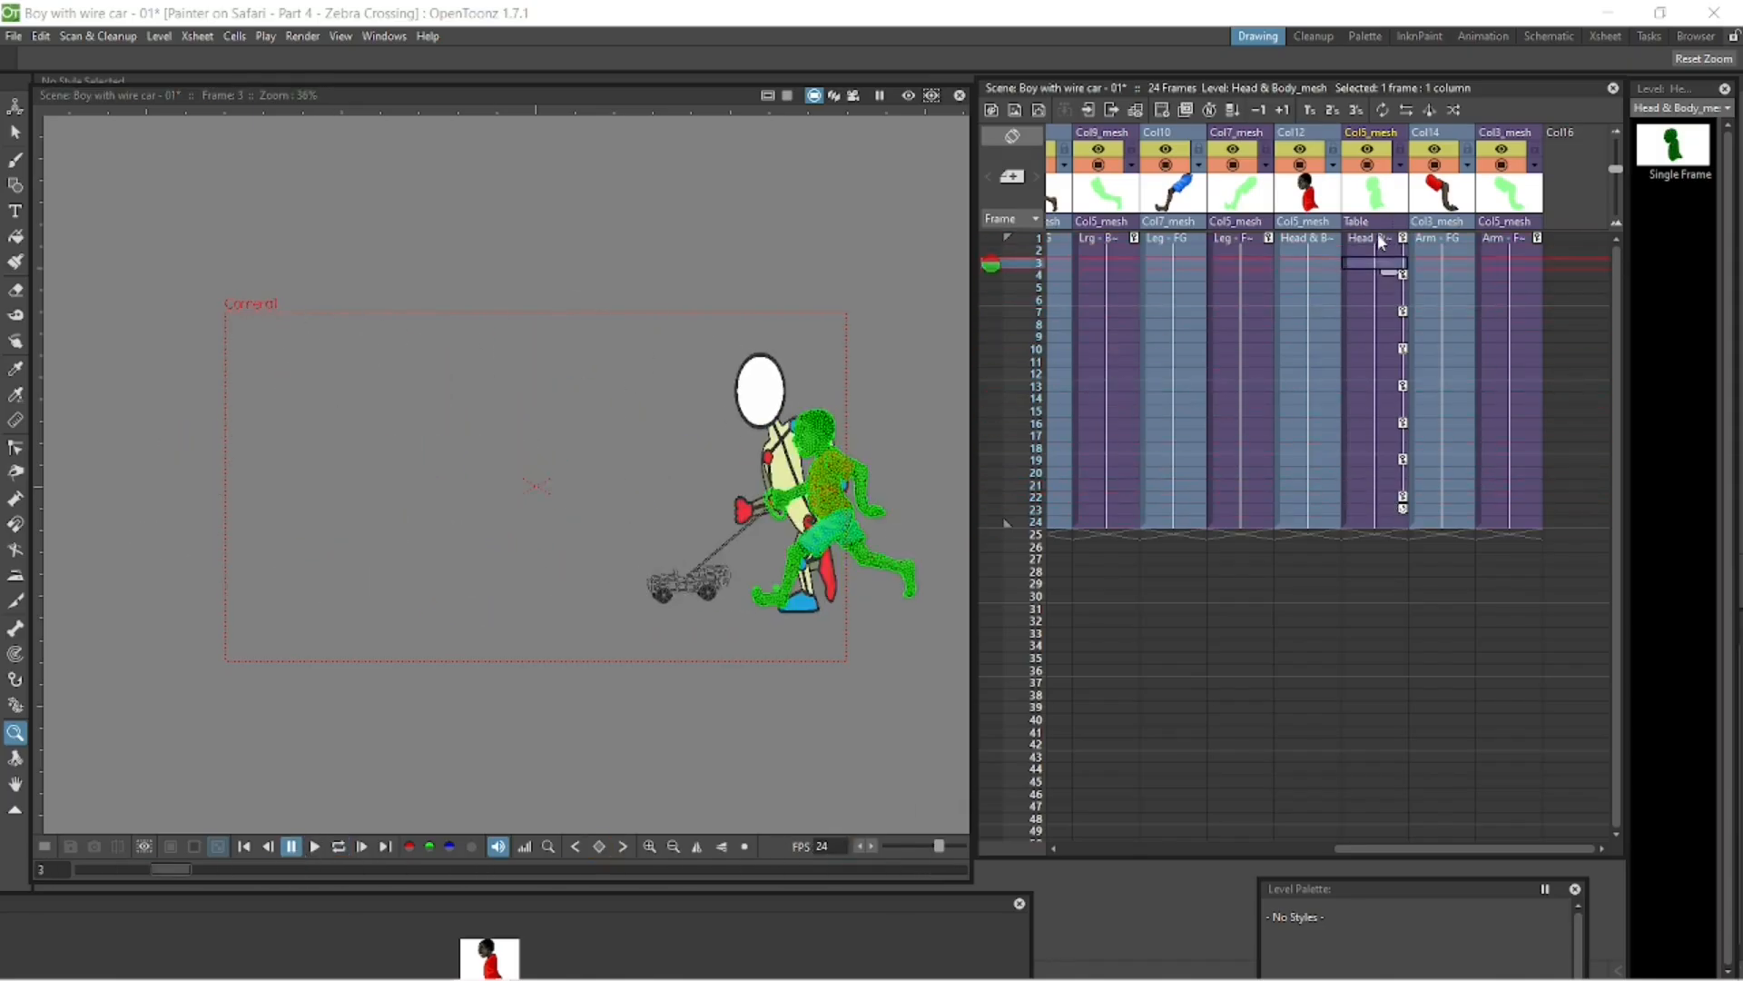
pyautogui.press('Down')
pyautogui.scroll(3, 871, 486)
pyautogui.press('a')
pyautogui.moveTo(870, 486); pyautogui.dragTo(822, 488)
# - Step through the opening frames up to frame 8 to check the body's spacing against the reference
pyautogui.press('Up')
pyautogui.press('Up')
pyautogui.press('Up')
pyautogui.press('Down')
pyautogui.press('Down')
pyautogui.press('Down')
pyautogui.press('Down')
pyautogui.press('Down')
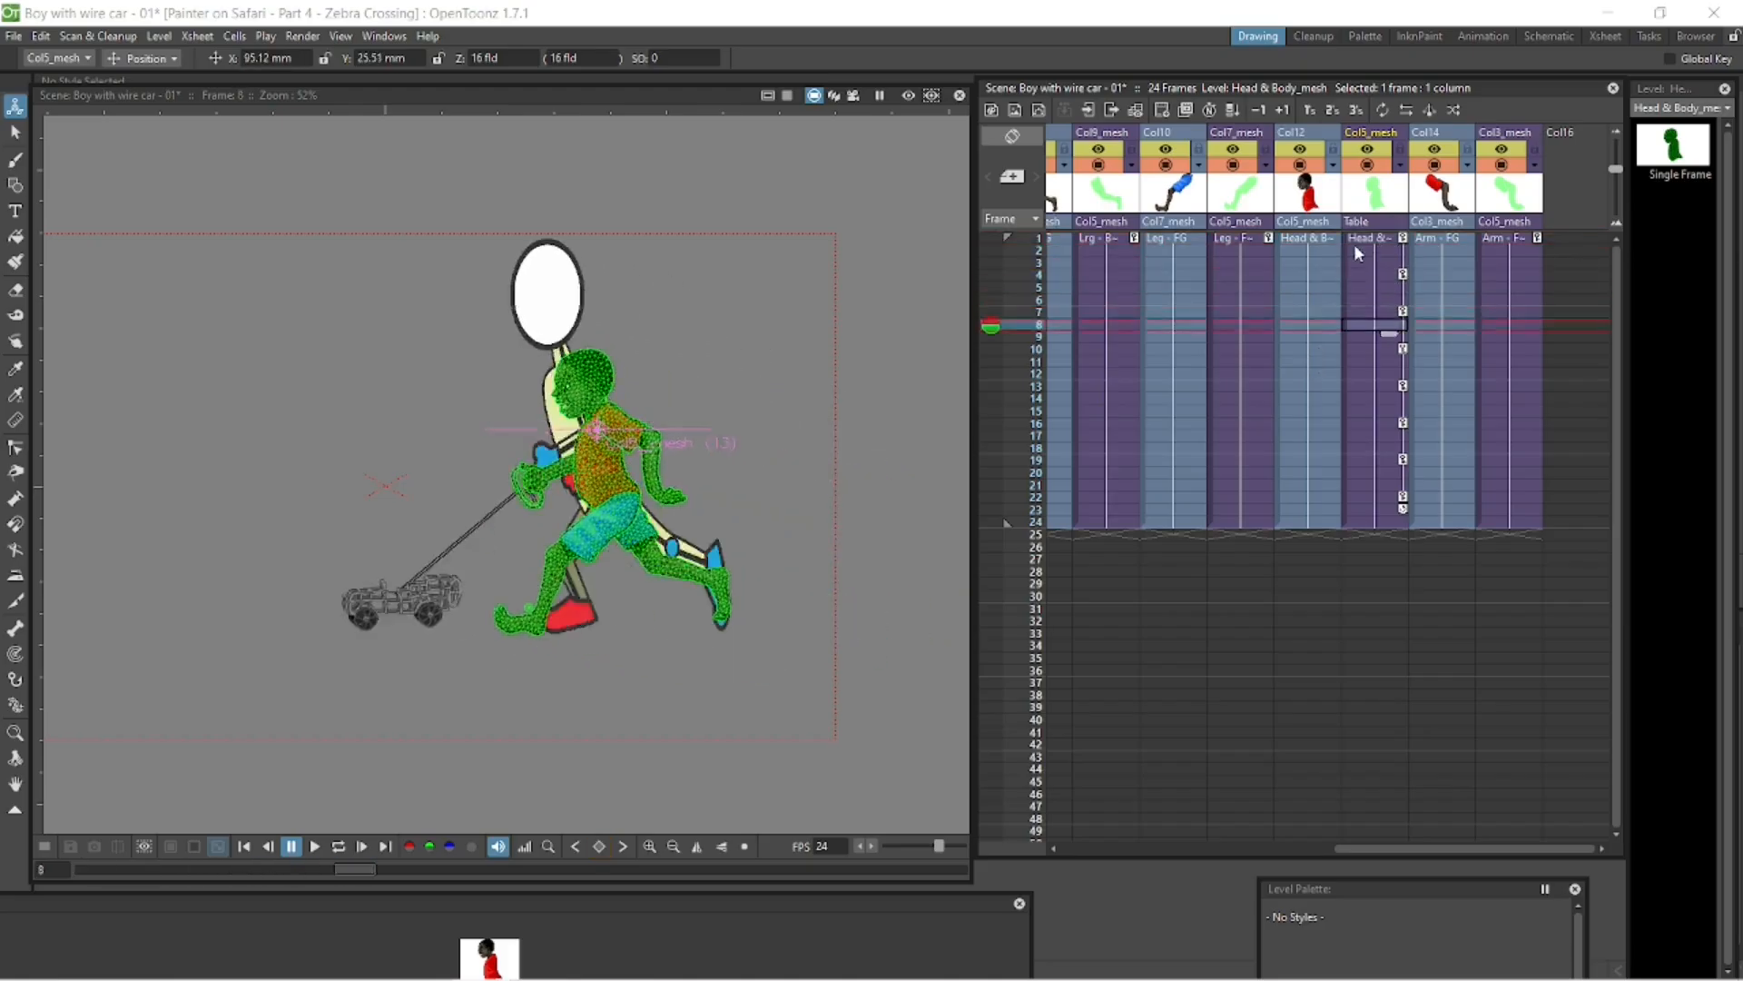
# - Pose the foreground leg mesh (Leg - FG) at frame 4, bending the knee and moving the foot under the body to match the reference
pyautogui.click(1353, 244)
pyautogui.press('Down')
pyautogui.press('Down')
pyautogui.press('Down')
pyautogui.press('space')
pyautogui.moveTo(888, 478); pyautogui.dragTo(861, 337)
pyautogui.scroll(5, 860, 338)
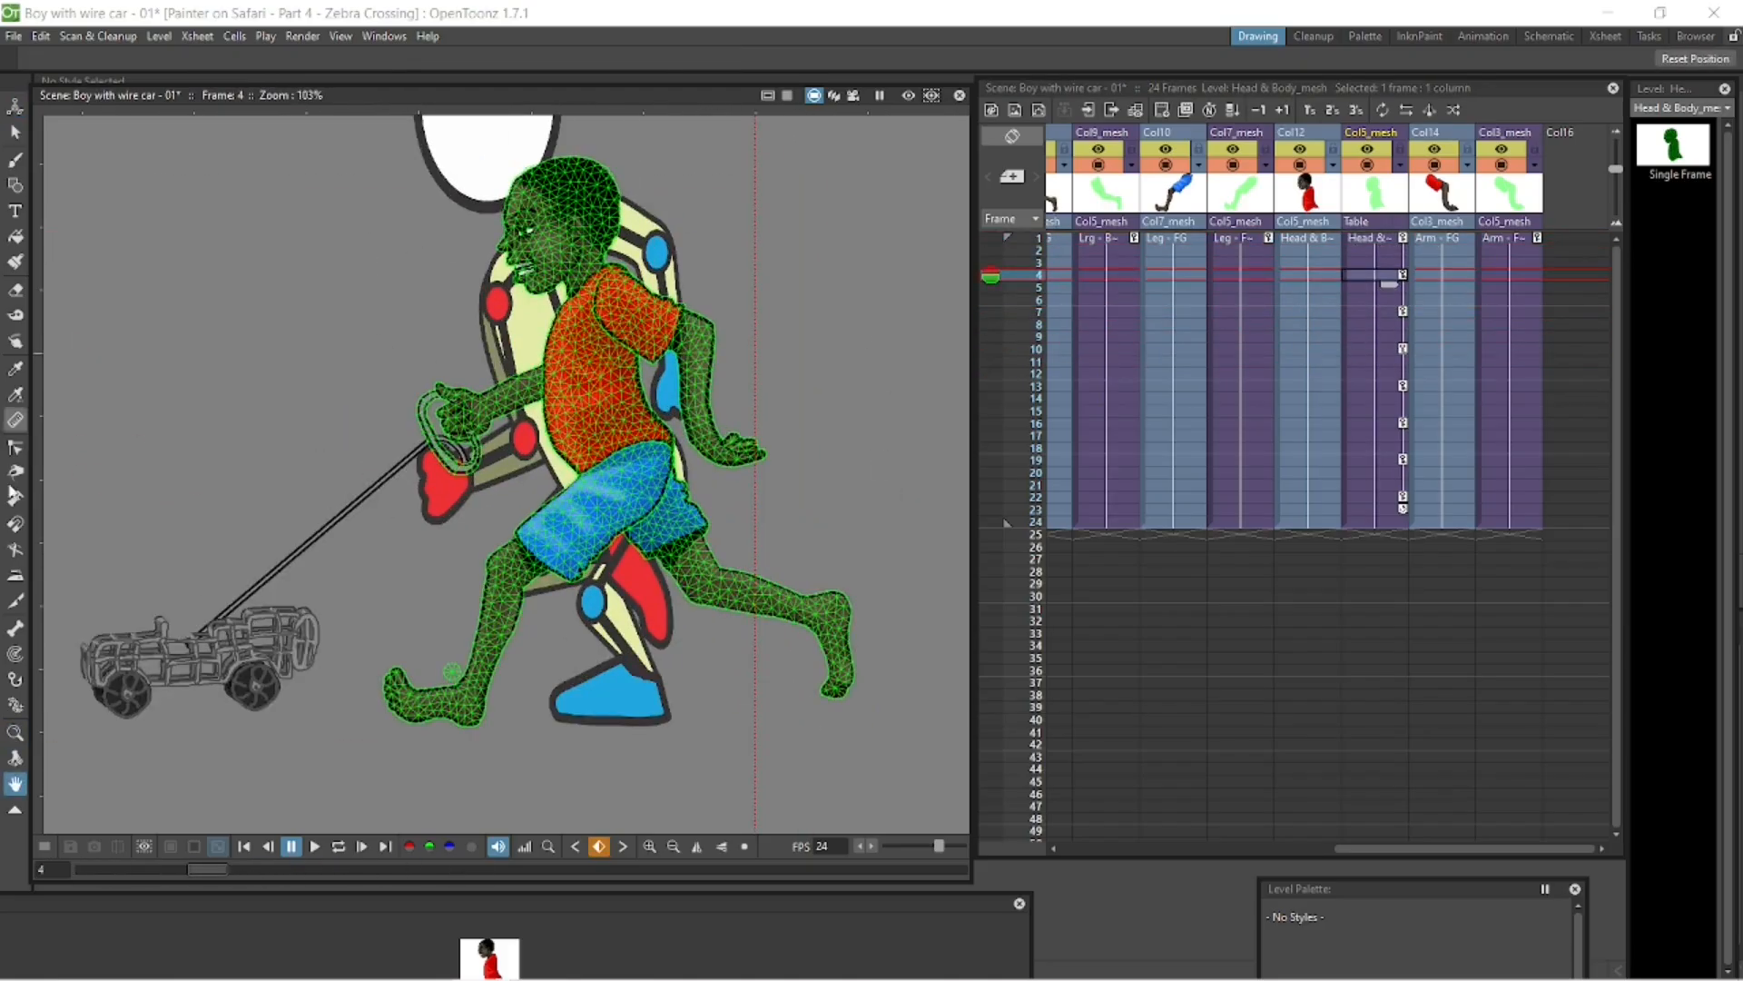
pyautogui.click(1240, 272)
pyautogui.press('Up')
pyautogui.press('Up')
pyautogui.press('Up')
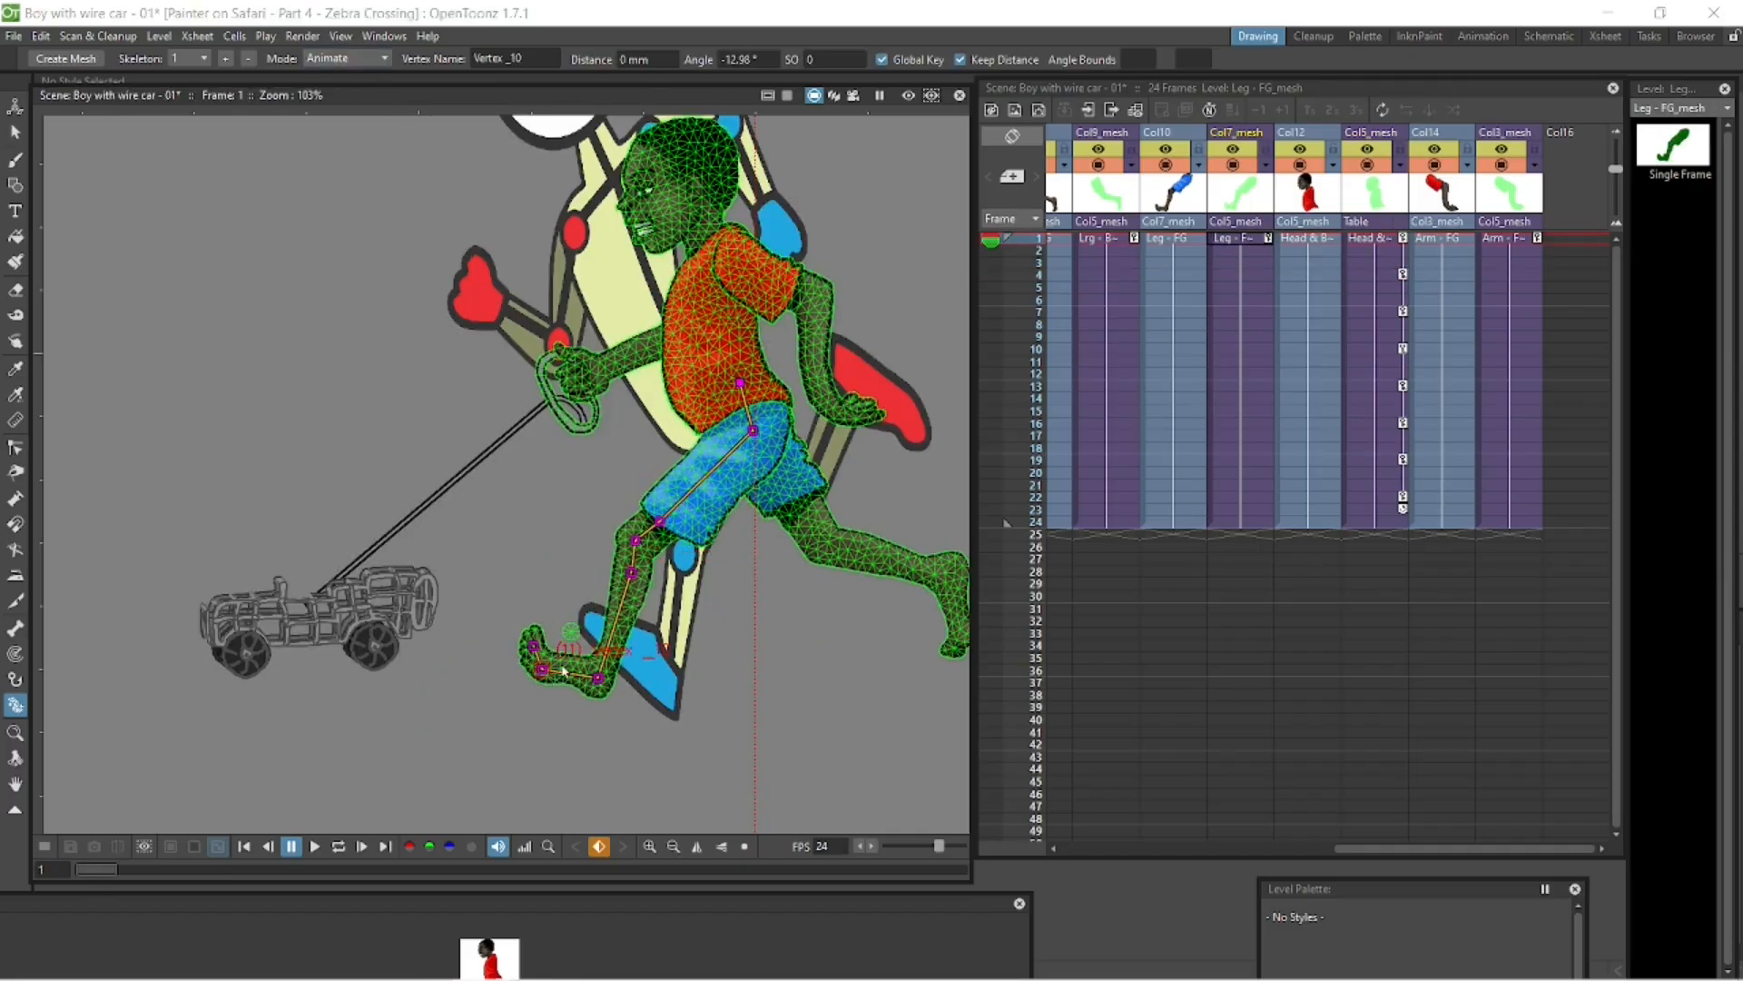
pyautogui.click(1258, 277)
pyautogui.moveTo(542, 565); pyautogui.dragTo(534, 555)
pyautogui.moveTo(488, 610); pyautogui.dragTo(506, 606)
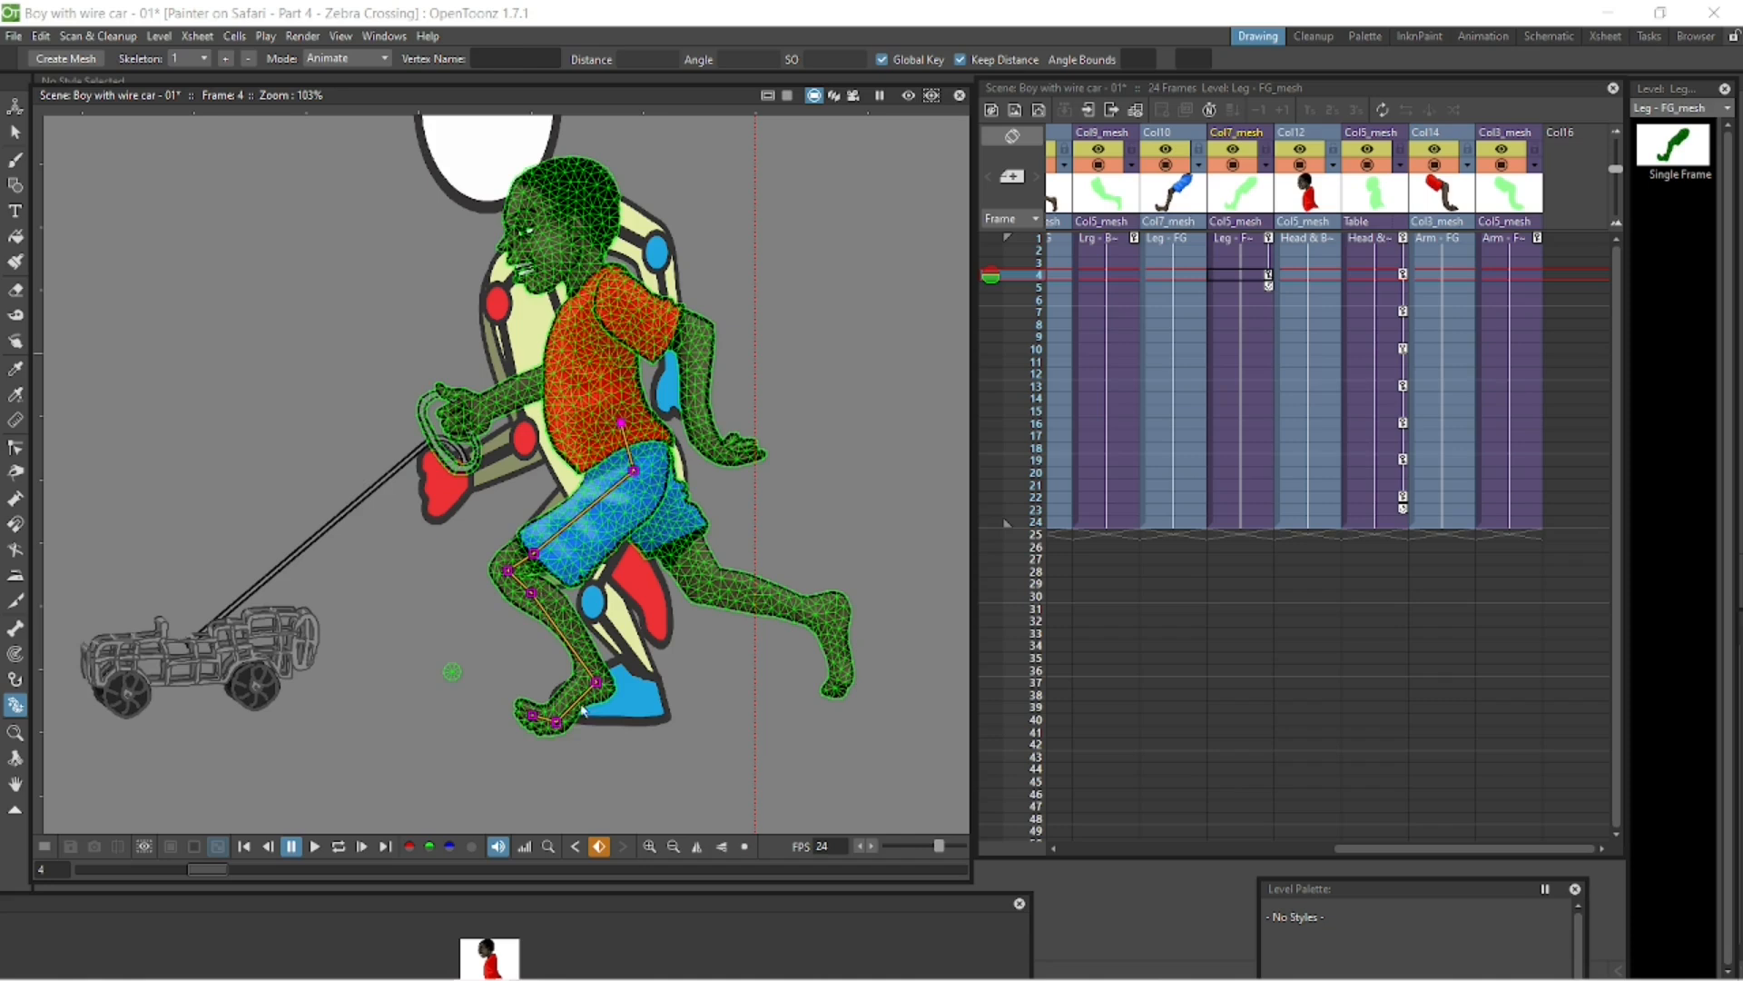
# - Add extra joints around the ankle and foot of the foreground leg's skeleton, and refine the leg pose at frame 4 with the foot flat
pyautogui.click(345, 102)
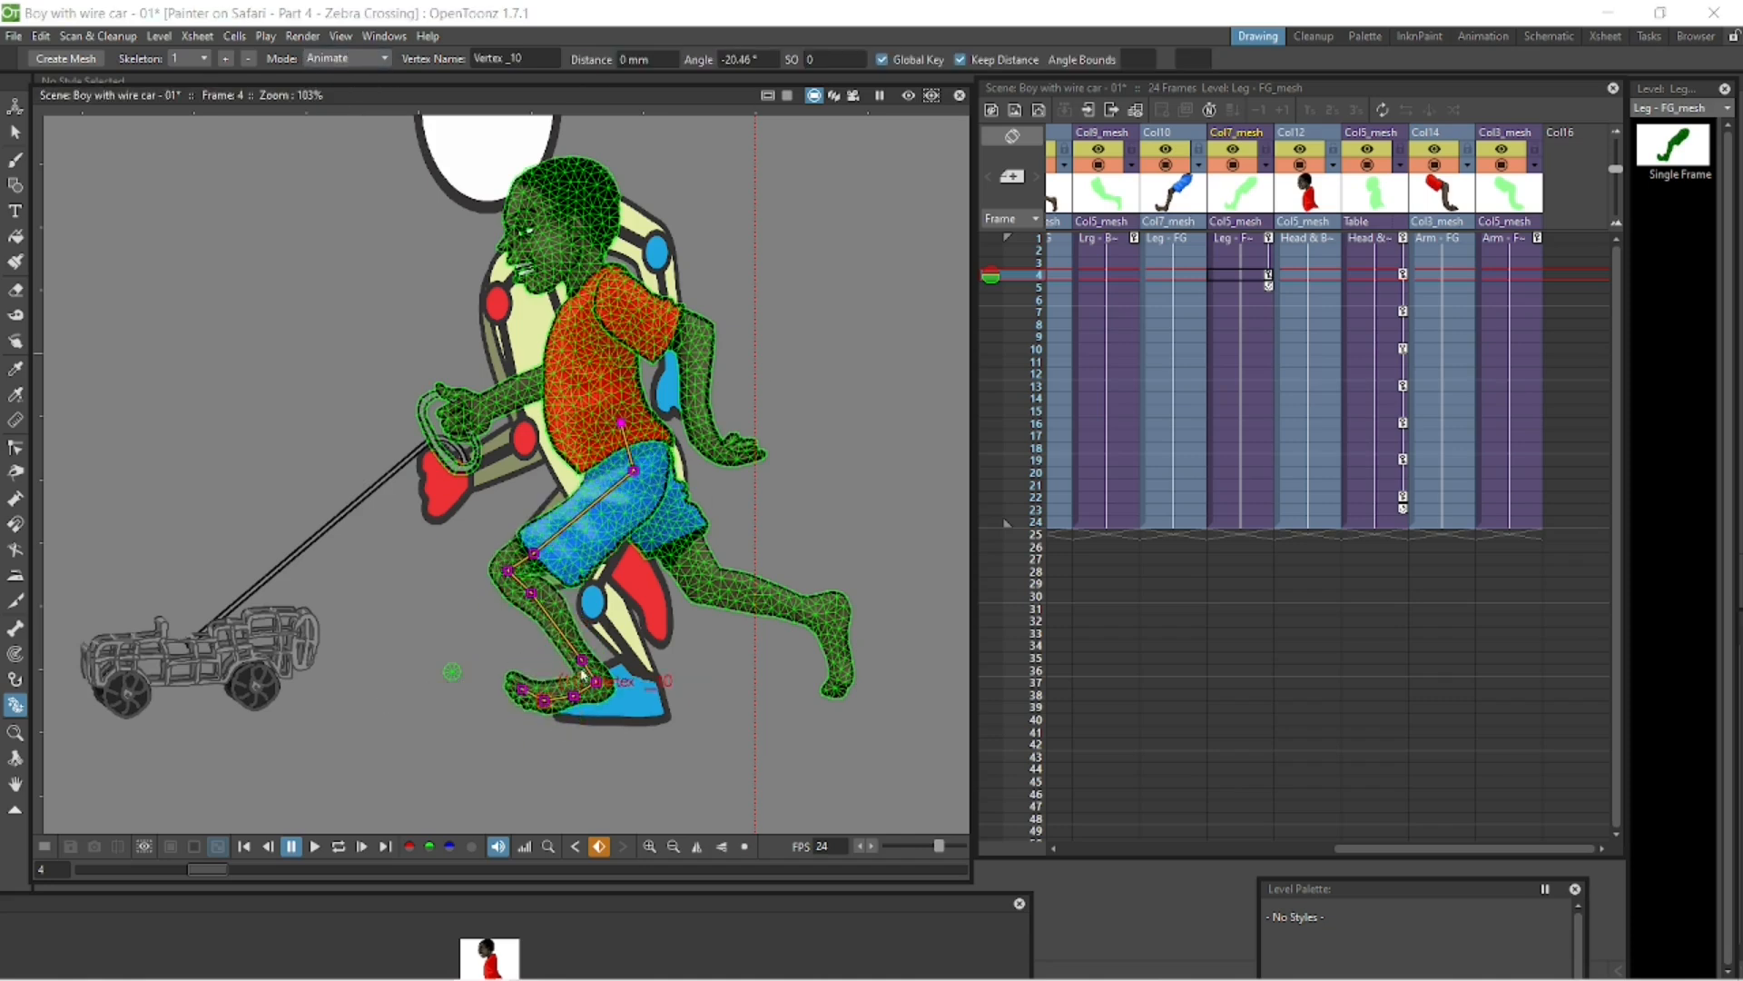
pyautogui.click(1231, 236)
pyautogui.press('Down')
pyautogui.press('Down')
pyautogui.press('Down')
pyautogui.press('Down')
pyautogui.press('Up')
pyautogui.press('Up')
pyautogui.press('Down')
pyautogui.moveTo(533, 554); pyautogui.dragTo(559, 597)
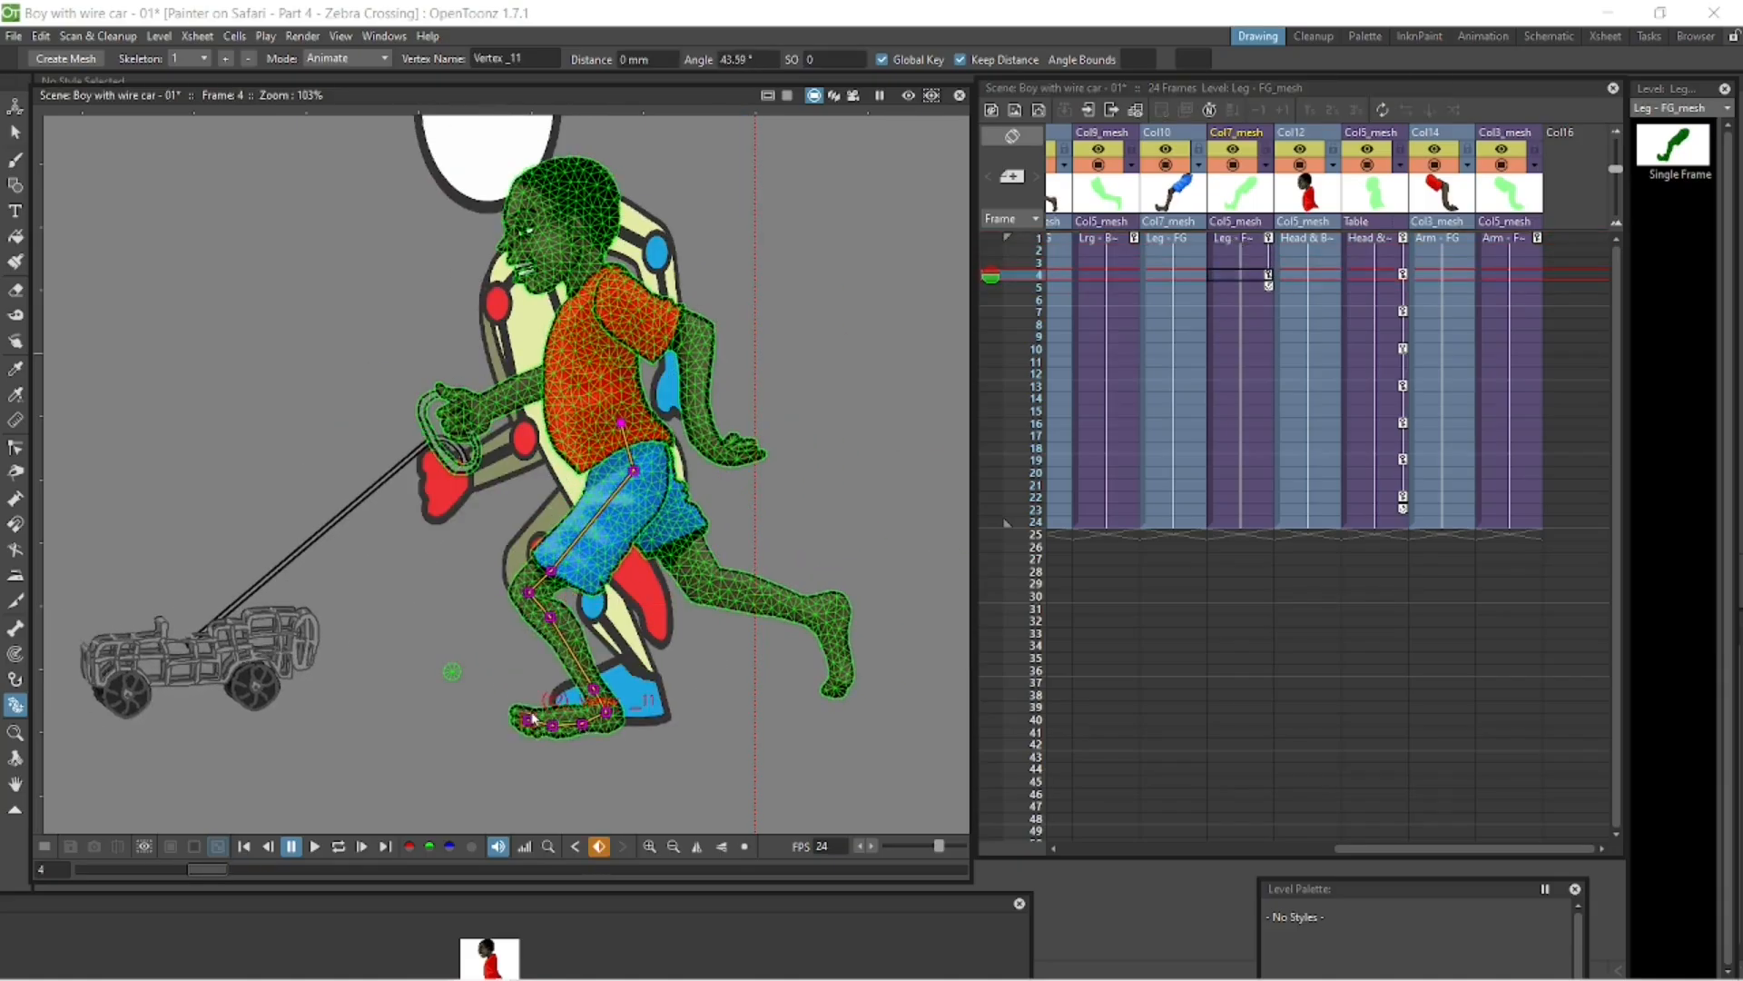
pyautogui.moveTo(581, 725); pyautogui.dragTo(584, 730)
# - Pose the foreground leg at frame 7, swinging the thigh and lower leg behind the body
pyautogui.click(1240, 239)
pyautogui.press('Down')
pyautogui.press('Down')
pyautogui.press('Down')
pyautogui.press('Down')
pyautogui.press('Down')
pyautogui.press('Down')
pyautogui.moveTo(344, 525); pyautogui.dragTo(465, 520)
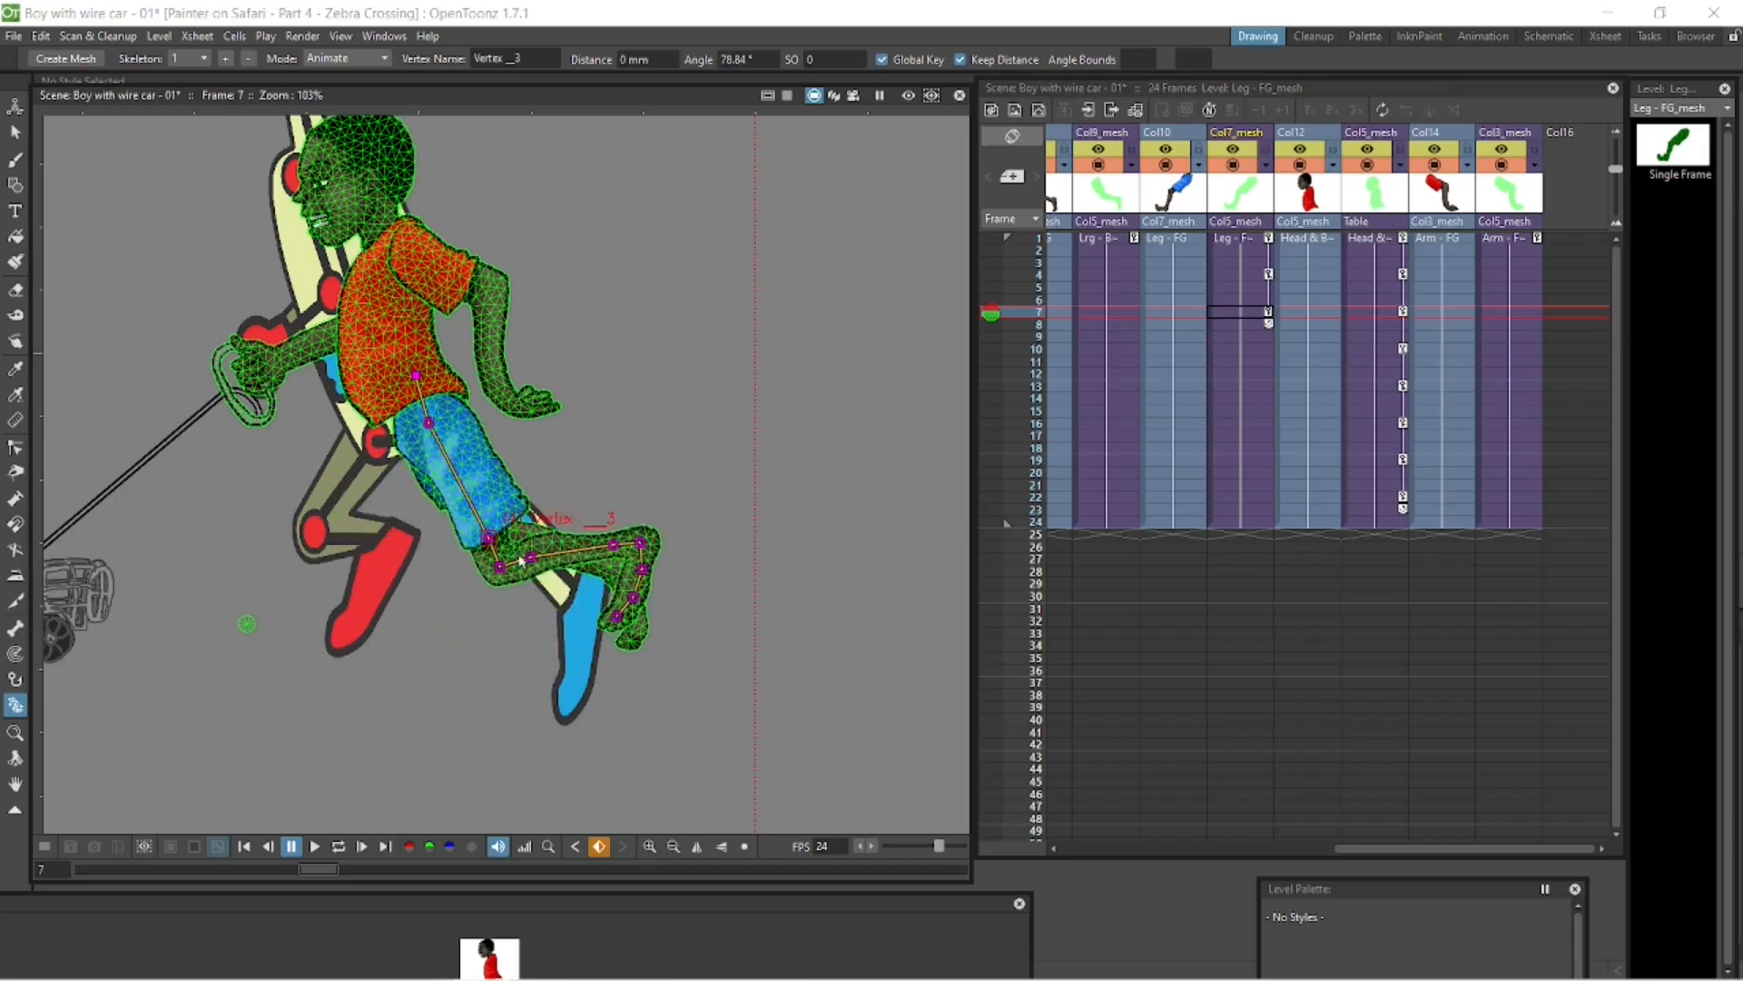
pyautogui.moveTo(528, 580); pyautogui.dragTo(525, 259)
# - Move the root joint of the foreground leg's skeleton higher into the torso and re-pose the thigh at frame 7
pyautogui.click(340, 103)
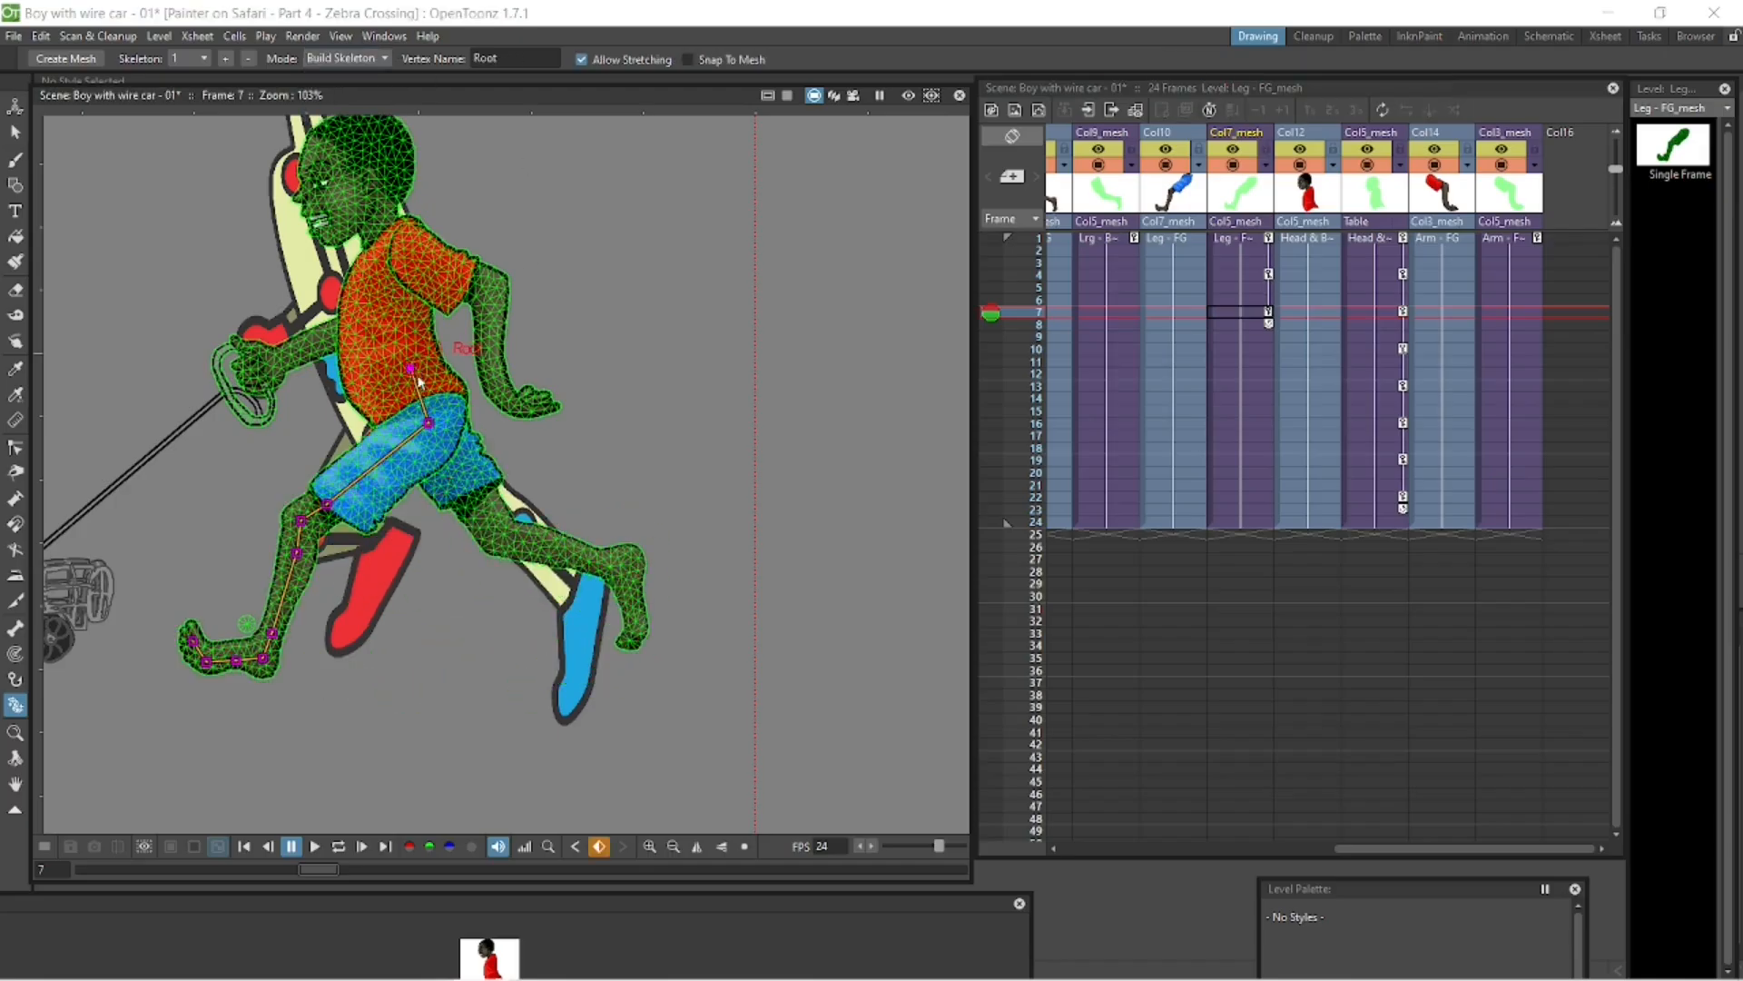
pyautogui.click(347, 59)
pyautogui.click(338, 122)
pyautogui.moveTo(444, 408); pyautogui.dragTo(427, 413)
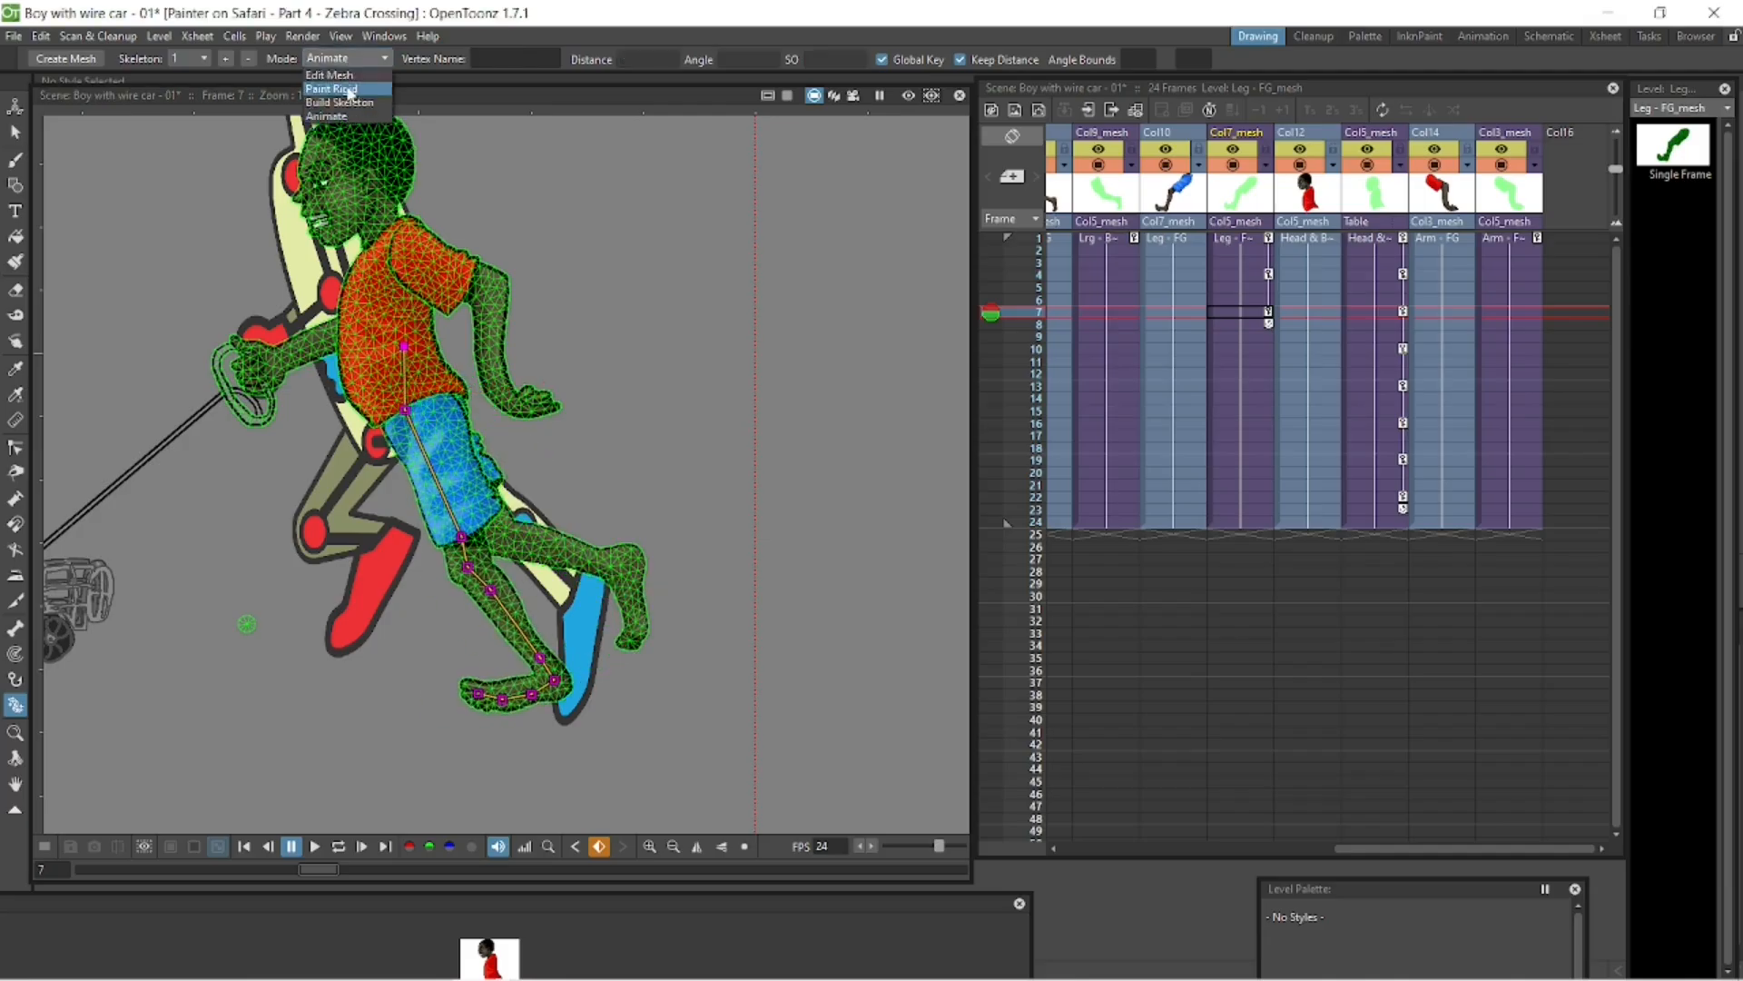
# - Add a joint between the root and hip of the foreground leg's skeleton, and re-pose the trailing leg at frame 7
pyautogui.click(339, 102)
pyautogui.click(346, 59)
pyautogui.click(338, 121)
pyautogui.moveTo(412, 385); pyautogui.dragTo(400, 386)
pyautogui.moveTo(495, 519)
pyautogui.mouseDown()
pyautogui.moveTo(467, 545)
pyautogui.moveTo(507, 510)
pyautogui.moveTo(461, 539)
pyautogui.moveTo(485, 519)
pyautogui.mouseUp()
pyautogui.click(346, 59)
pyautogui.click(340, 102)
pyautogui.click(347, 59)
pyautogui.click(337, 122)
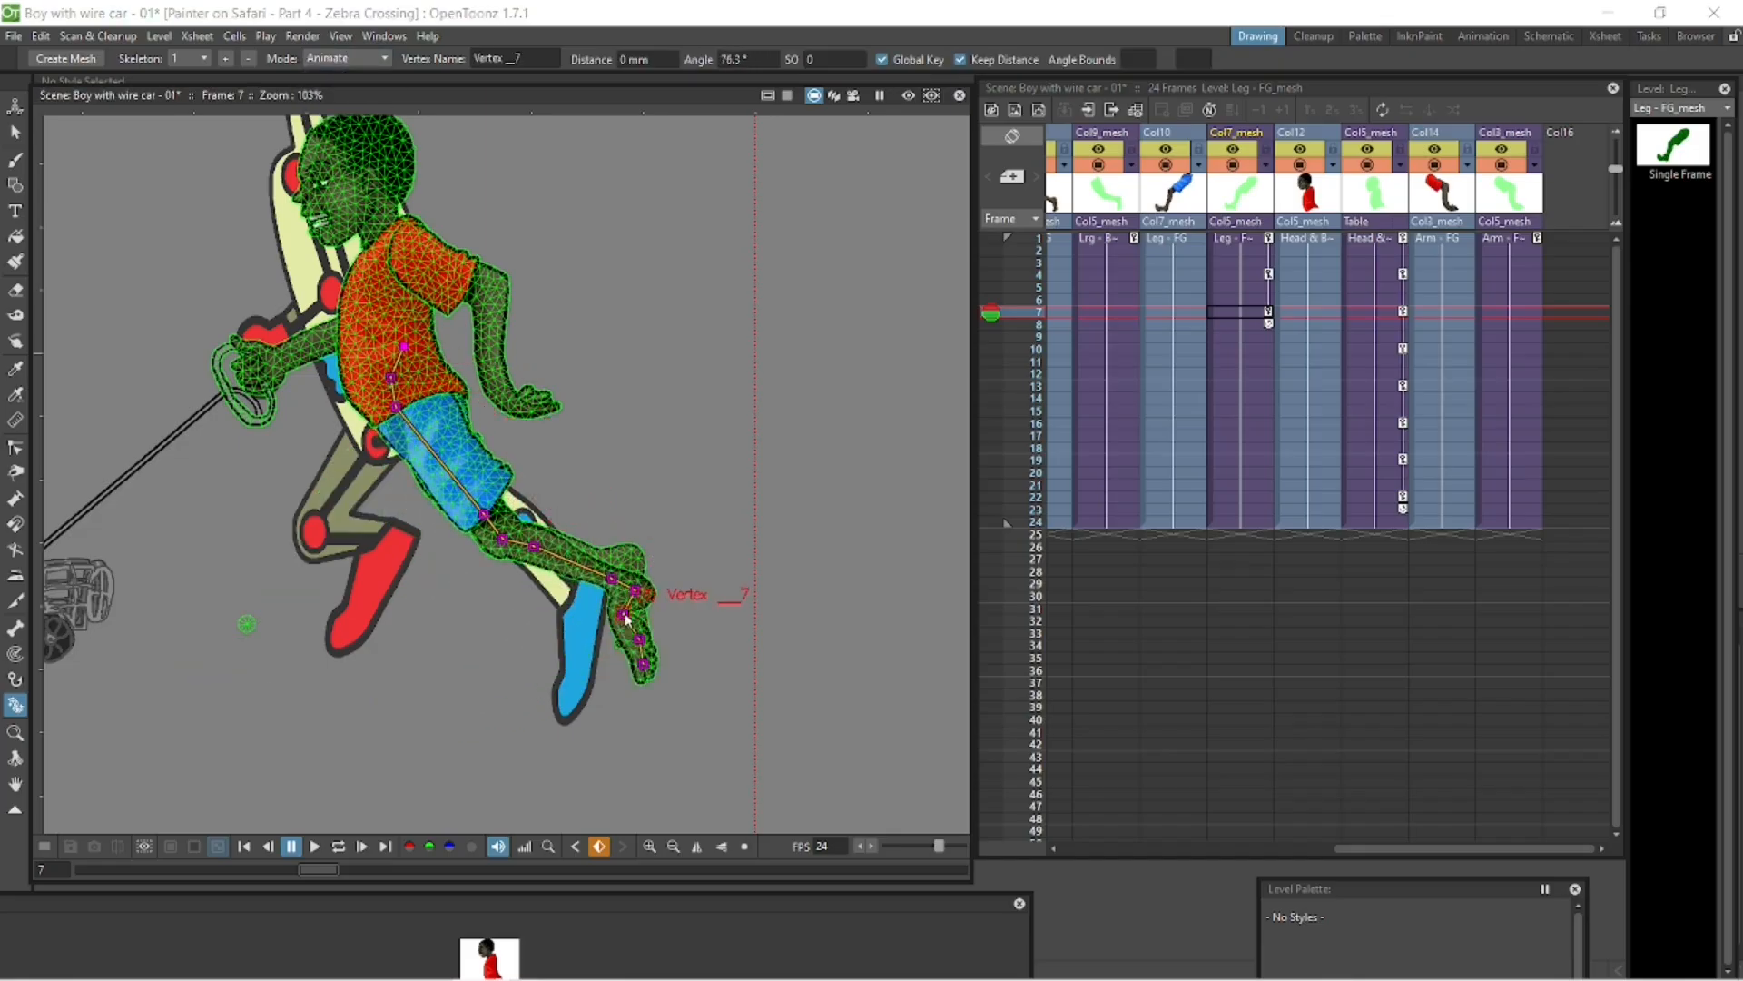
# - Readjust the foreground leg's pose at frames 1 and 4 using the revised hip joints
pyautogui.click(1251, 240)
pyautogui.moveTo(596, 428); pyautogui.dragTo(668, 667)
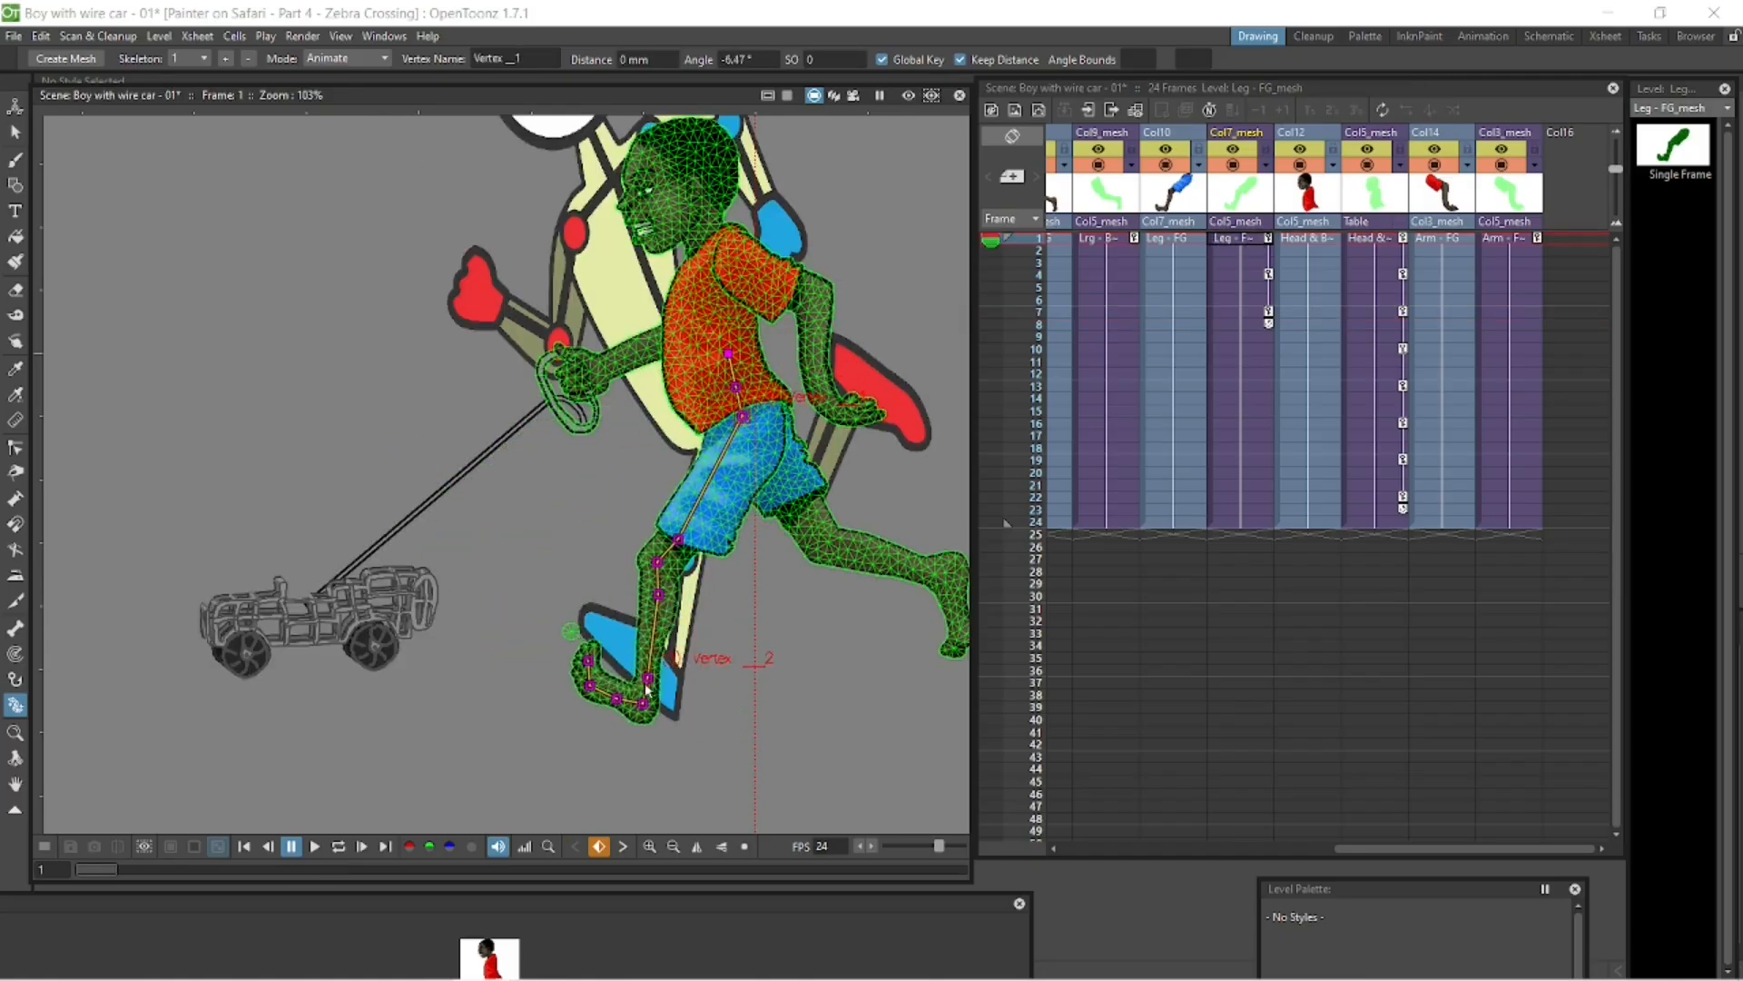
pyautogui.press('Down')
pyautogui.press('Down')
pyautogui.press('Down')
pyautogui.press('Down')
pyautogui.press('Up')
pyautogui.moveTo(617, 427); pyautogui.dragTo(615, 429)
pyautogui.moveTo(527, 558); pyautogui.dragTo(572, 625)
# - Pose the foreground leg at frame 10, kicking the lower leg up behind the body to match the reference
pyautogui.click(1245, 239)
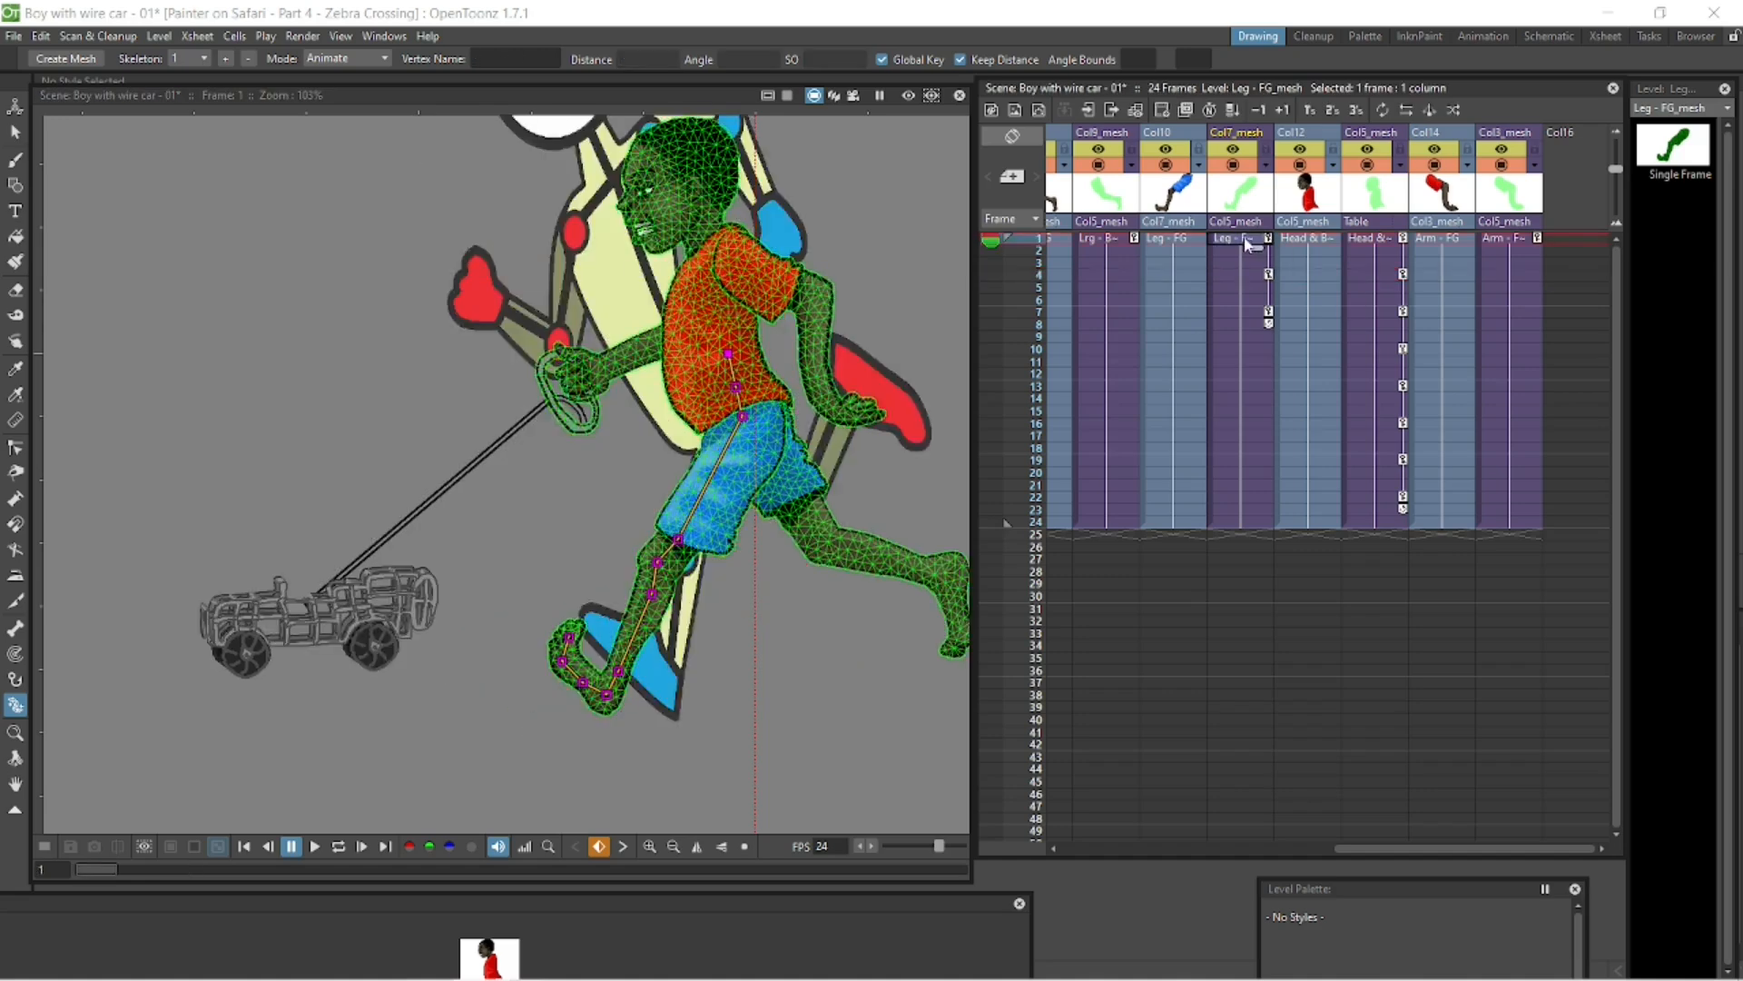
pyautogui.press('Down')
pyautogui.press('Down')
pyautogui.press('Down')
pyautogui.press('Down')
pyautogui.press('Down')
pyautogui.press('Down')
pyautogui.press('Down')
pyautogui.press('Down')
pyautogui.press('Down')
pyautogui.moveTo(672, 497); pyautogui.dragTo(659, 505)
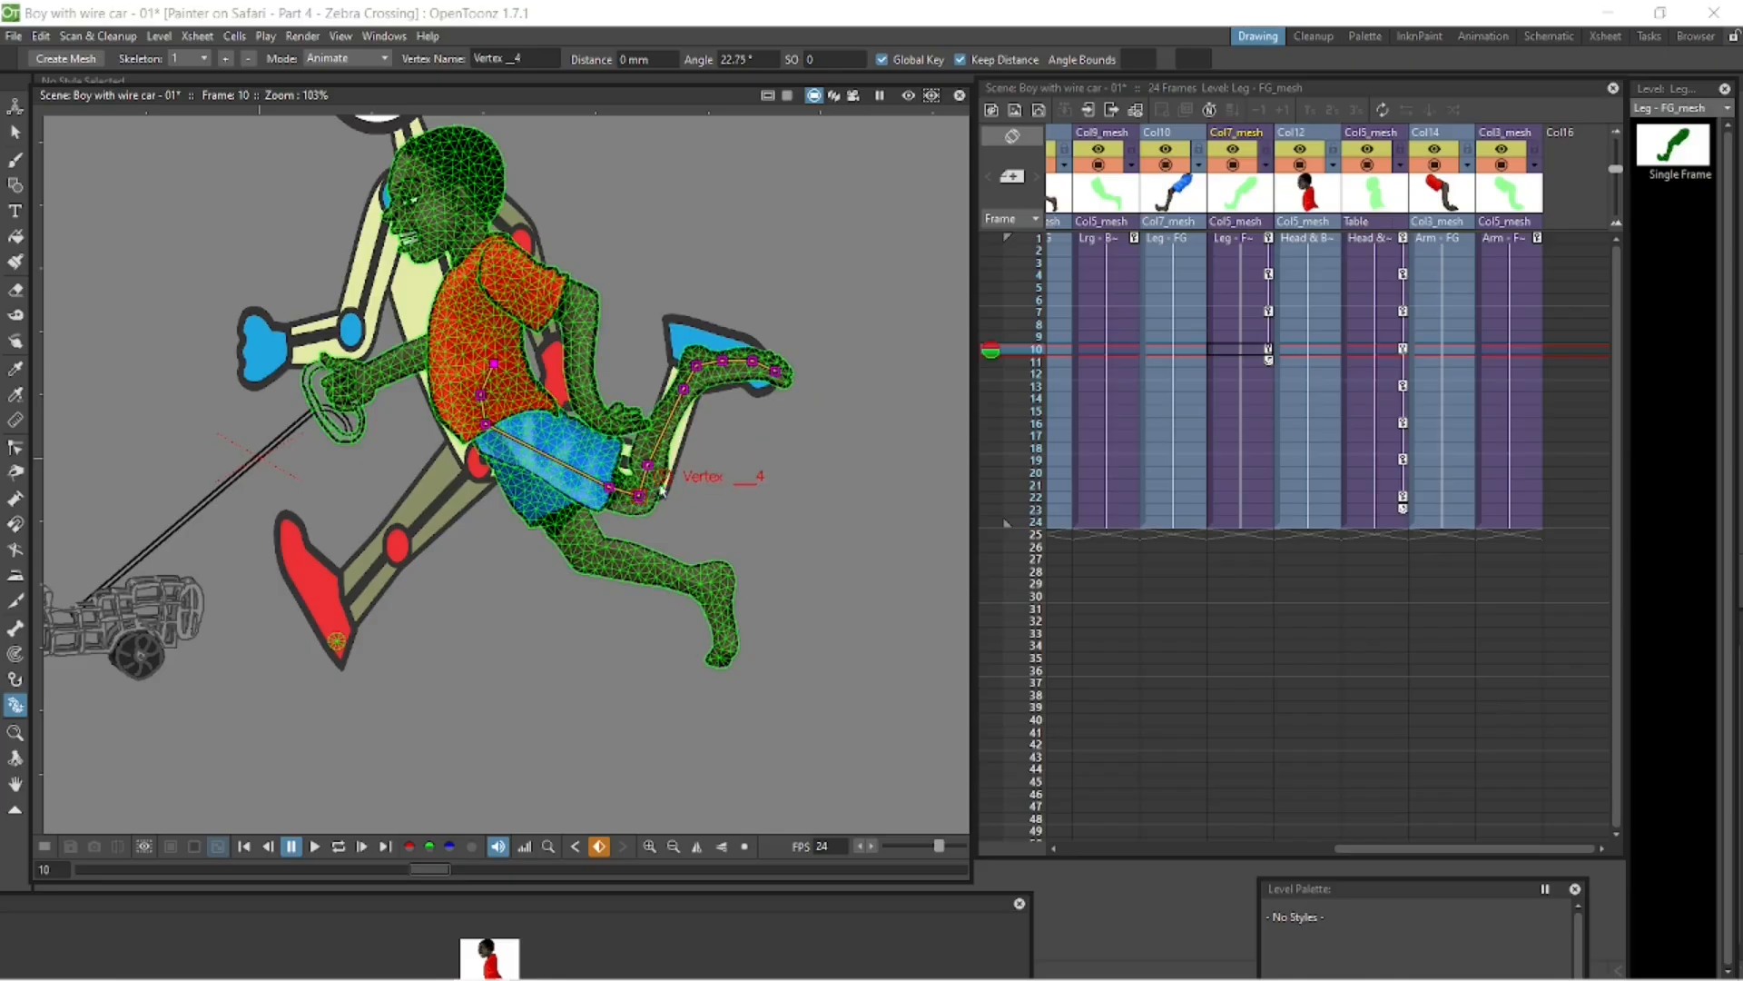
# - Pose the foreground leg at frame 13 to match the reference, and fine-tune its kicked-back pose at frame 10
pyautogui.click(1250, 240)
pyautogui.press('Down')
pyautogui.press('Down')
pyautogui.press('Down')
pyautogui.press('Down')
pyautogui.press('Down')
pyautogui.press('Down')
pyautogui.press('Down')
pyautogui.press('Down')
pyautogui.press('Down')
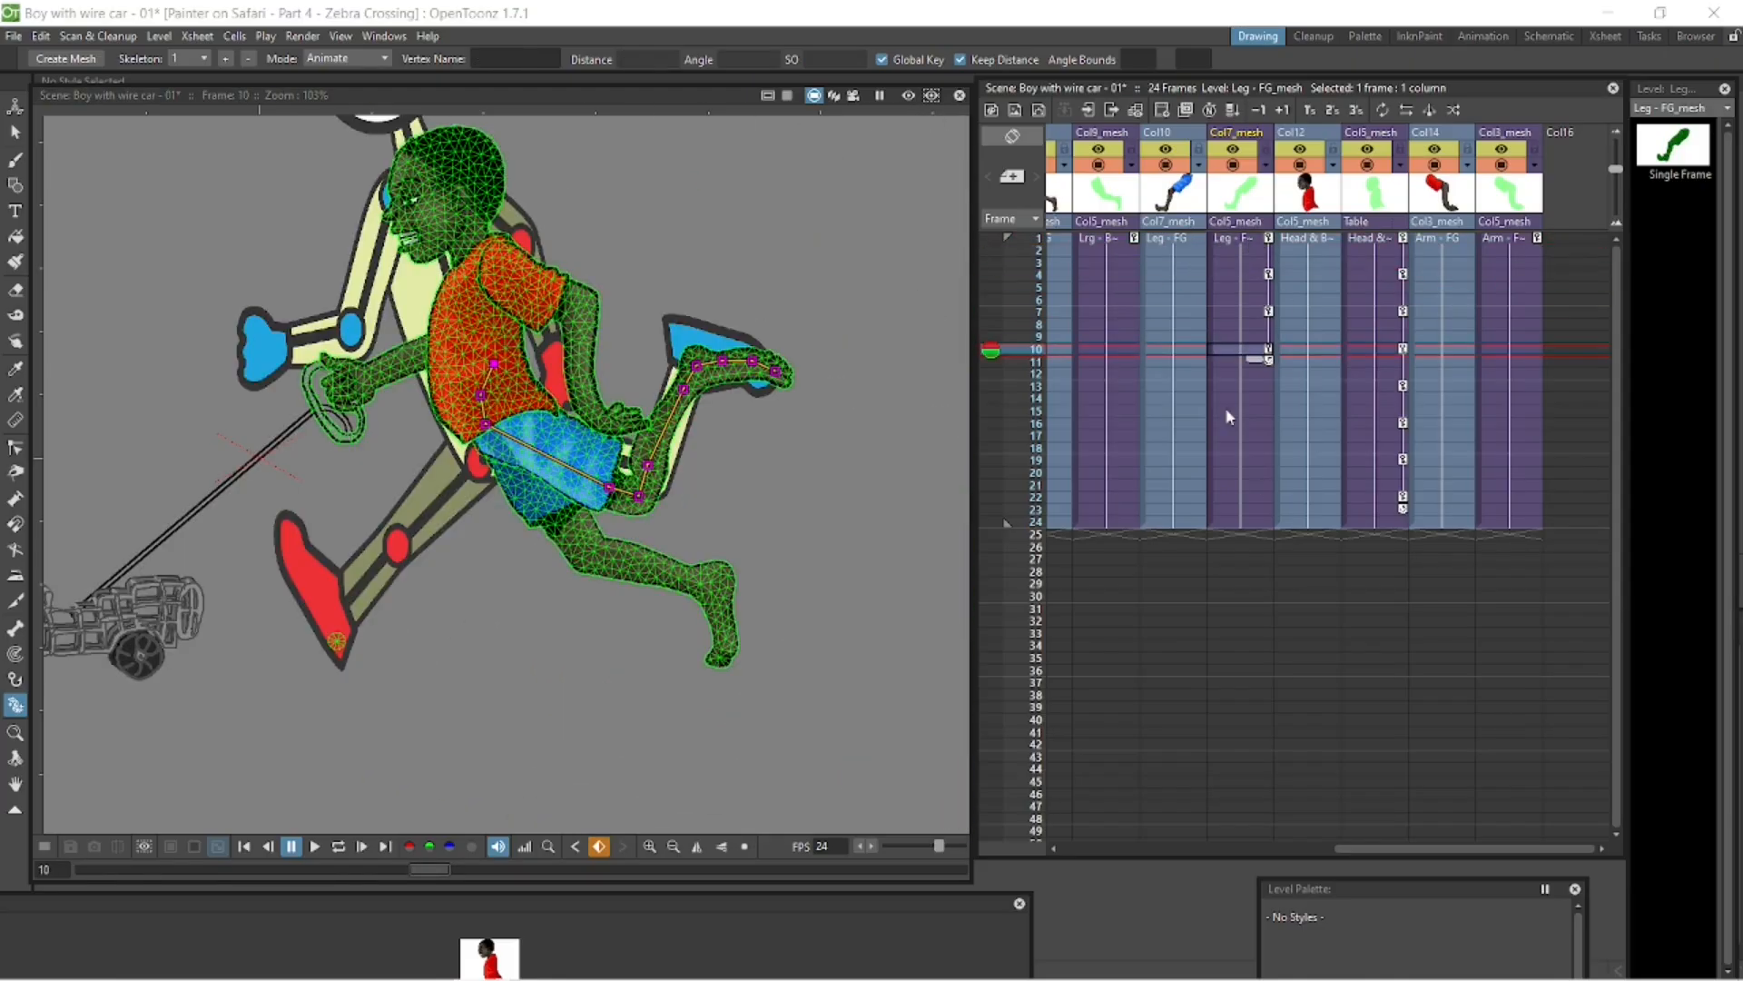
pyautogui.press('Down')
pyautogui.press('Down')
pyautogui.press('Down')
pyautogui.moveTo(362, 591); pyautogui.dragTo(366, 595)
pyautogui.click(1251, 350)
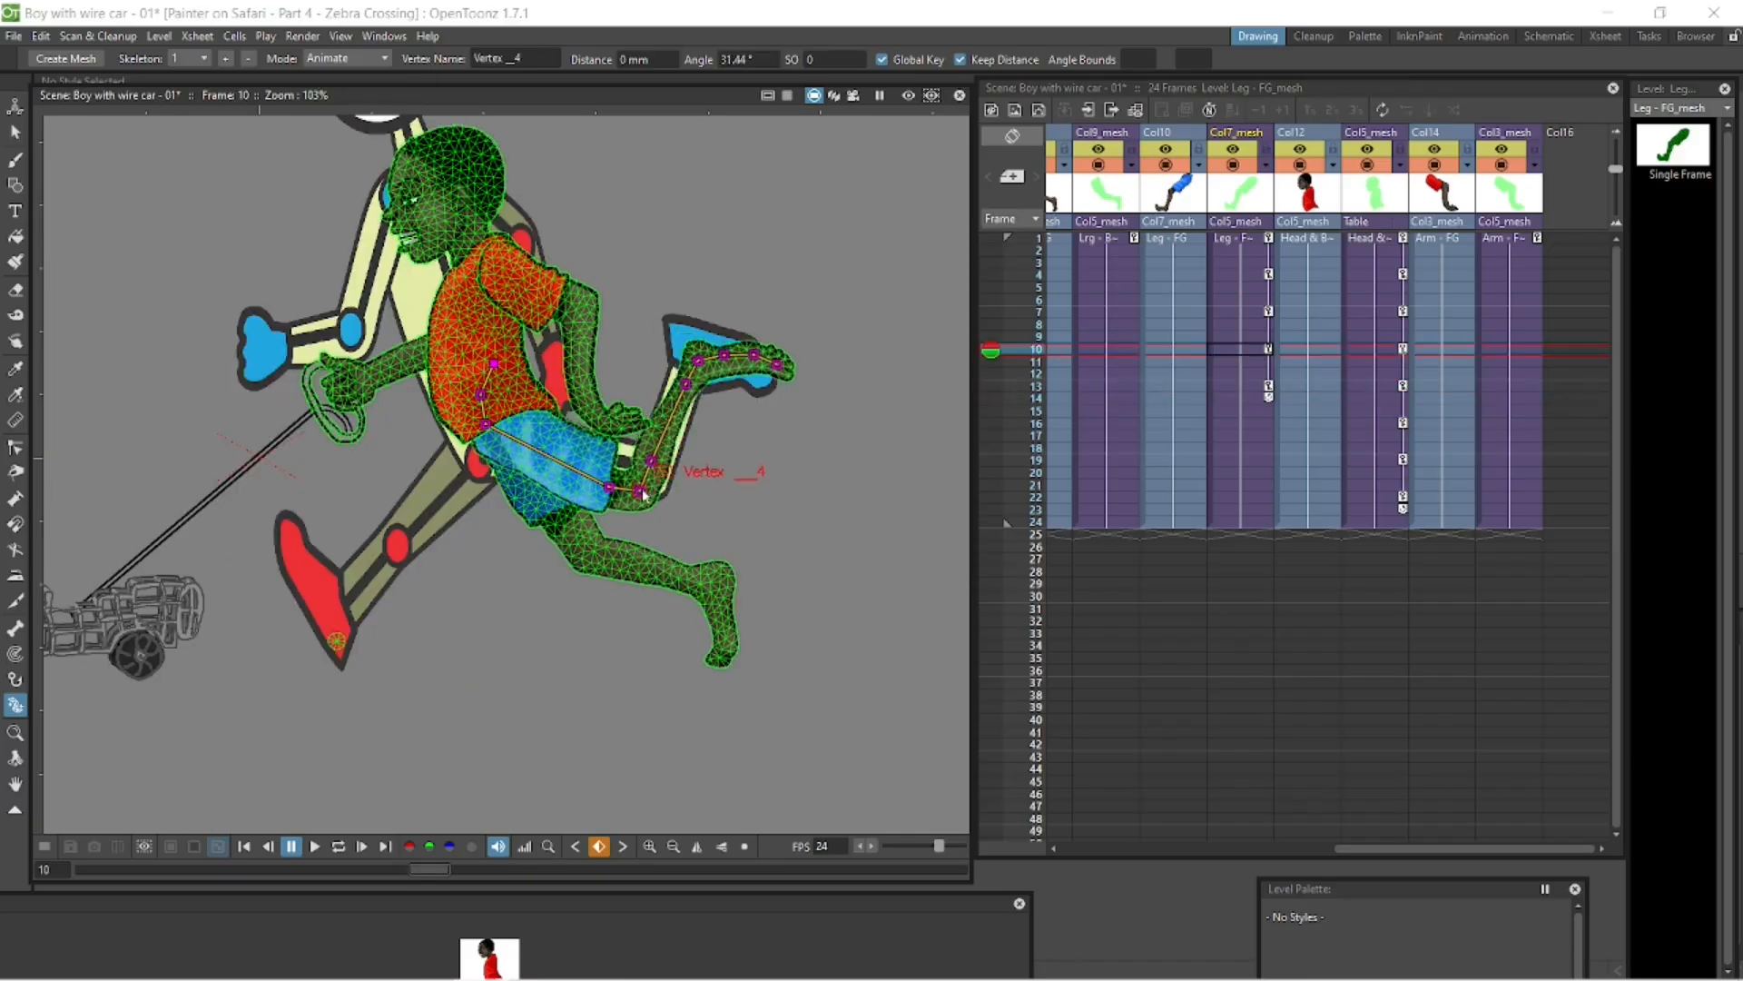
pyautogui.moveTo(695, 398); pyautogui.dragTo(700, 403)
# - Pose the foreground leg at frame 16, bringing the thigh forward under the hip with the lower leg folded back
pyautogui.click(1250, 239)
pyautogui.press('Down')
pyautogui.press('Down')
pyautogui.press('Down')
pyautogui.press('Down')
pyautogui.press('Down')
pyautogui.press('Down')
pyautogui.press('Down')
pyautogui.press('Down')
pyautogui.press('Down')
pyautogui.press('Down')
pyautogui.press('Down')
pyautogui.press('Down')
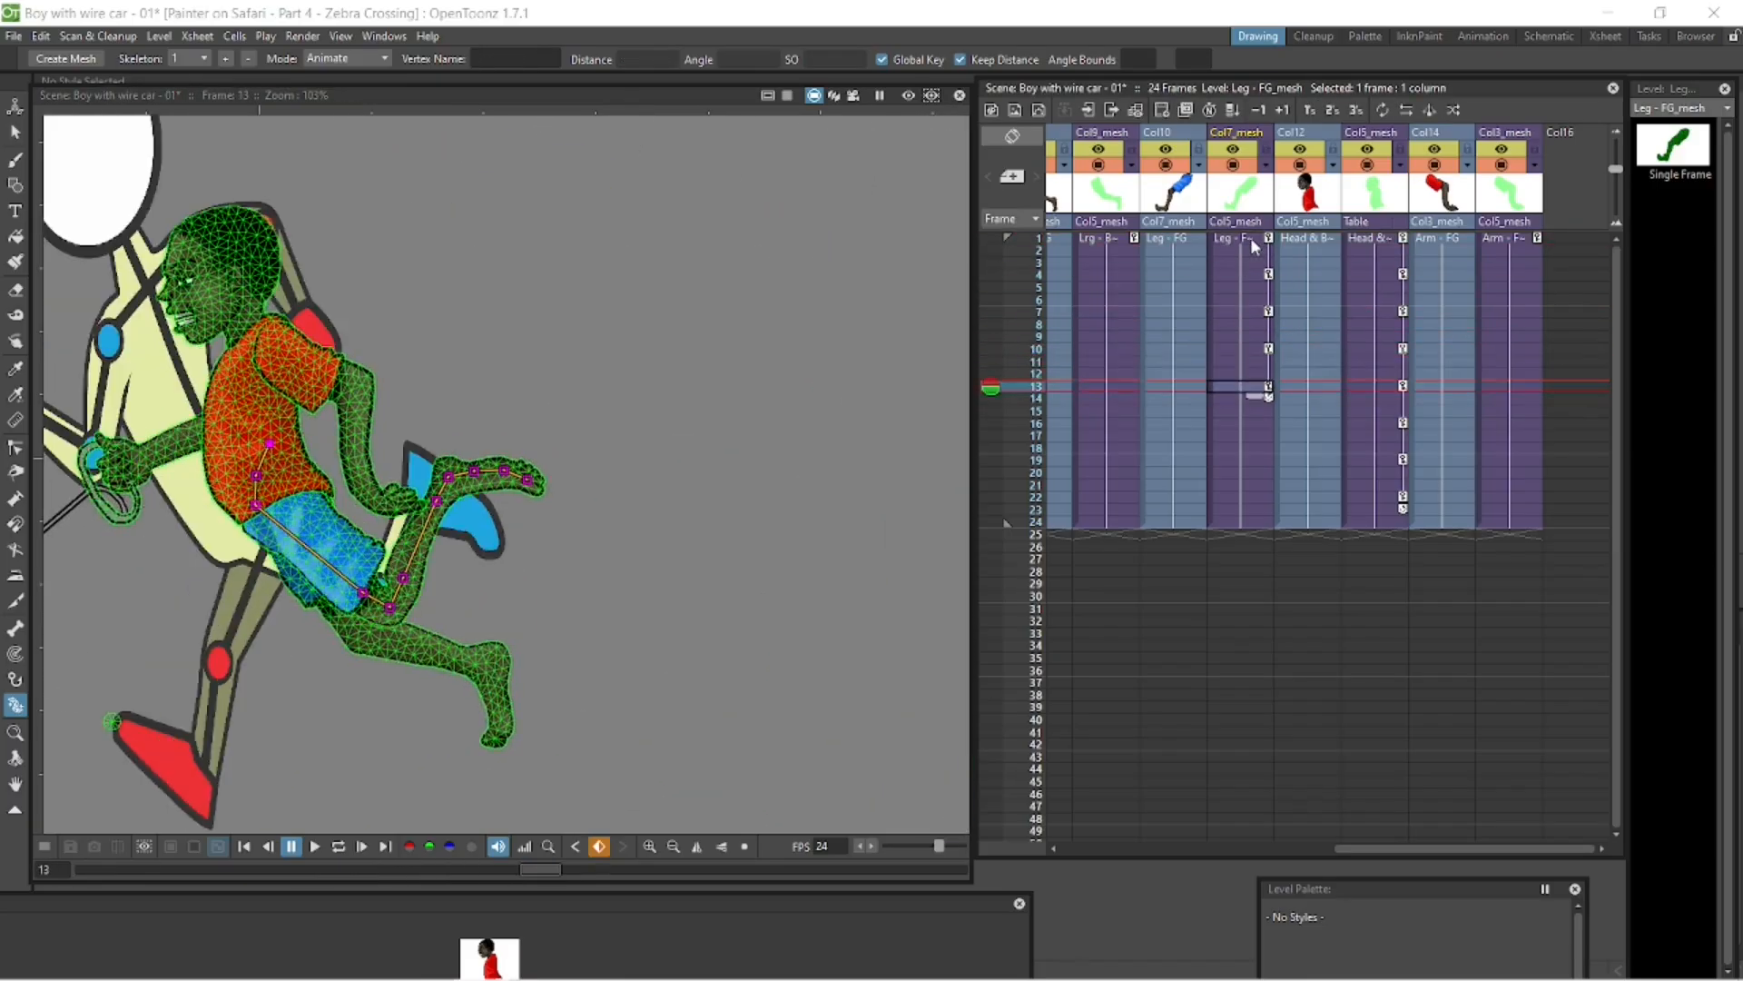
pyautogui.press('Down')
pyautogui.press('Down')
pyautogui.press('Down')
pyautogui.press('space')
pyautogui.moveTo(561, 514); pyautogui.dragTo(909, 365)
pyautogui.moveTo(497, 378); pyautogui.dragTo(531, 413)
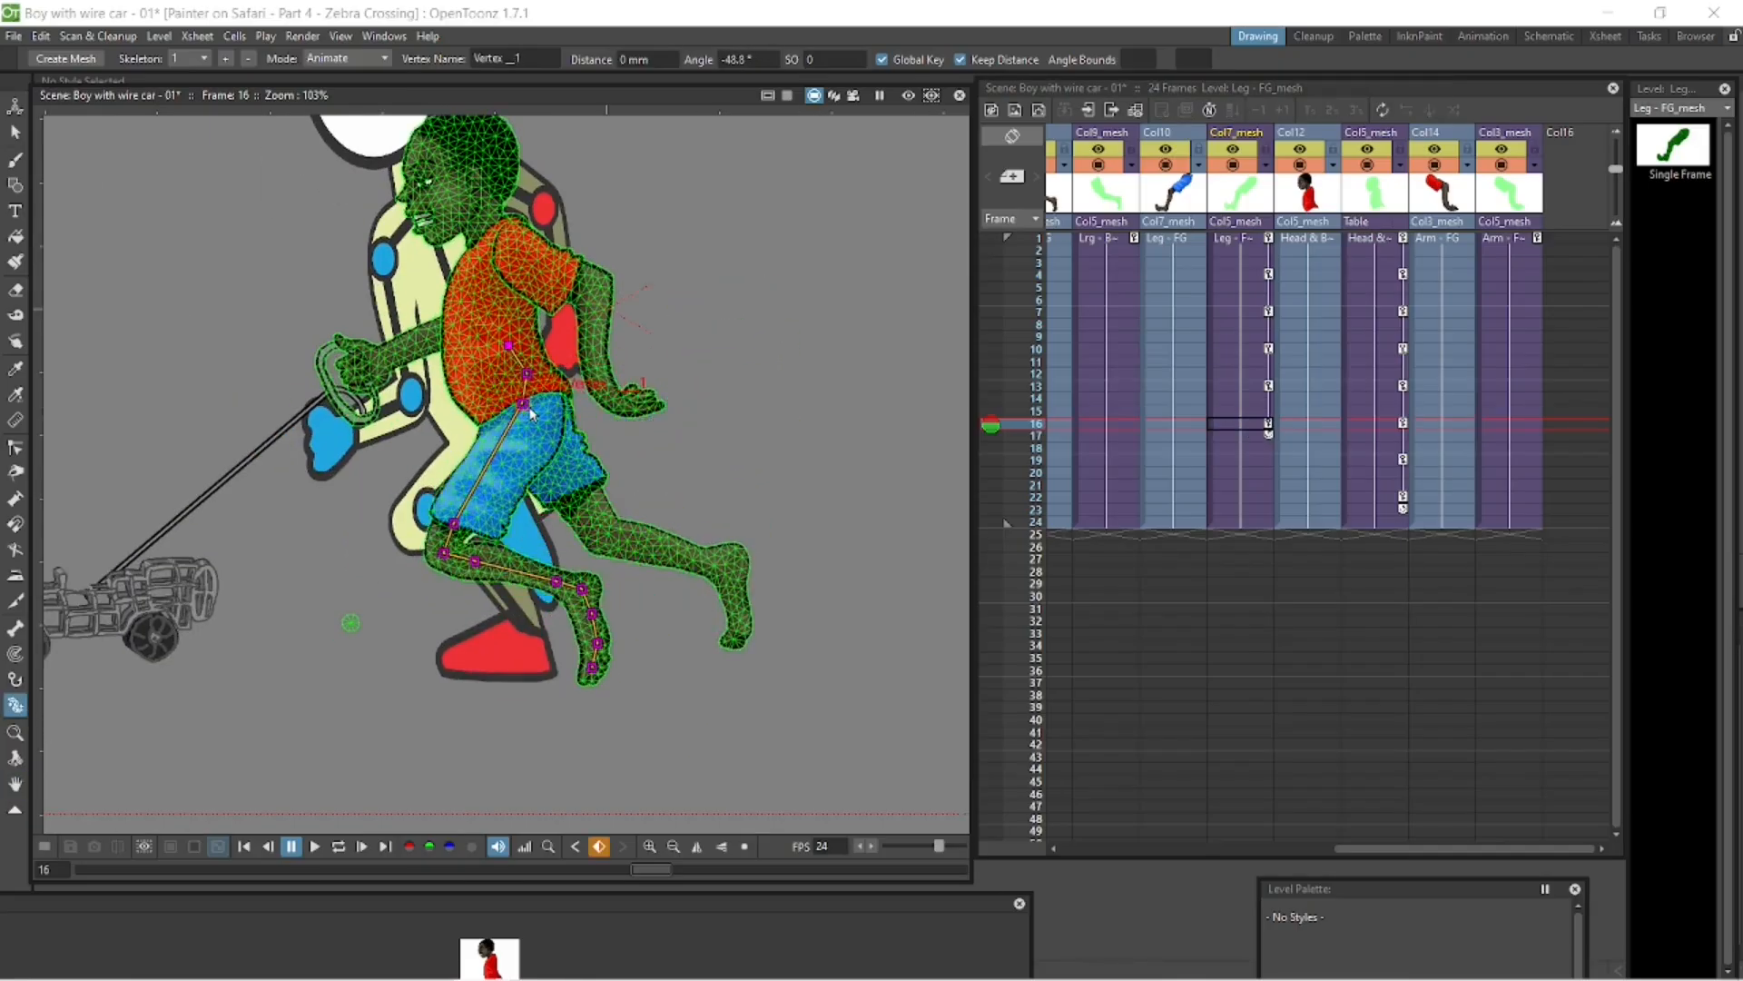
# - Pose the foreground leg at frame 19, raising the bent knee forward to follow the reference
pyautogui.click(1246, 386)
pyautogui.press('Down')
pyautogui.press('Down')
pyautogui.press('Down')
pyautogui.press('Down')
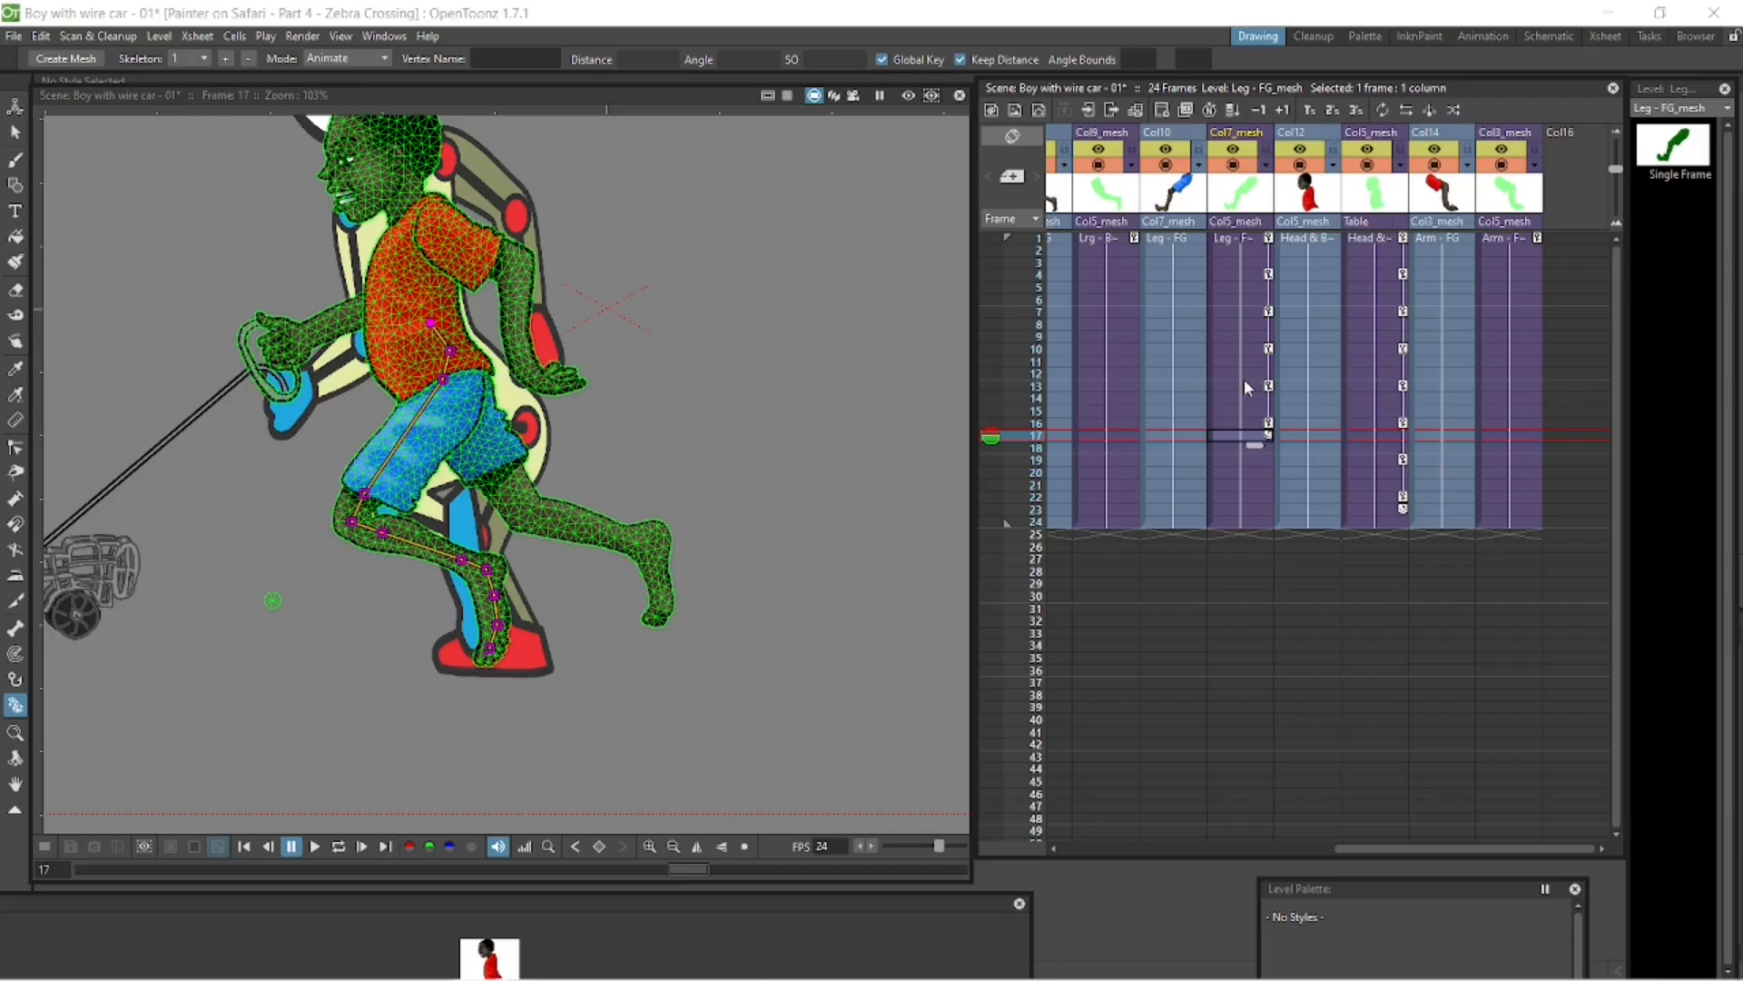
pyautogui.press('Down')
pyautogui.press('Down')
pyautogui.moveTo(207, 448); pyautogui.dragTo(209, 458)
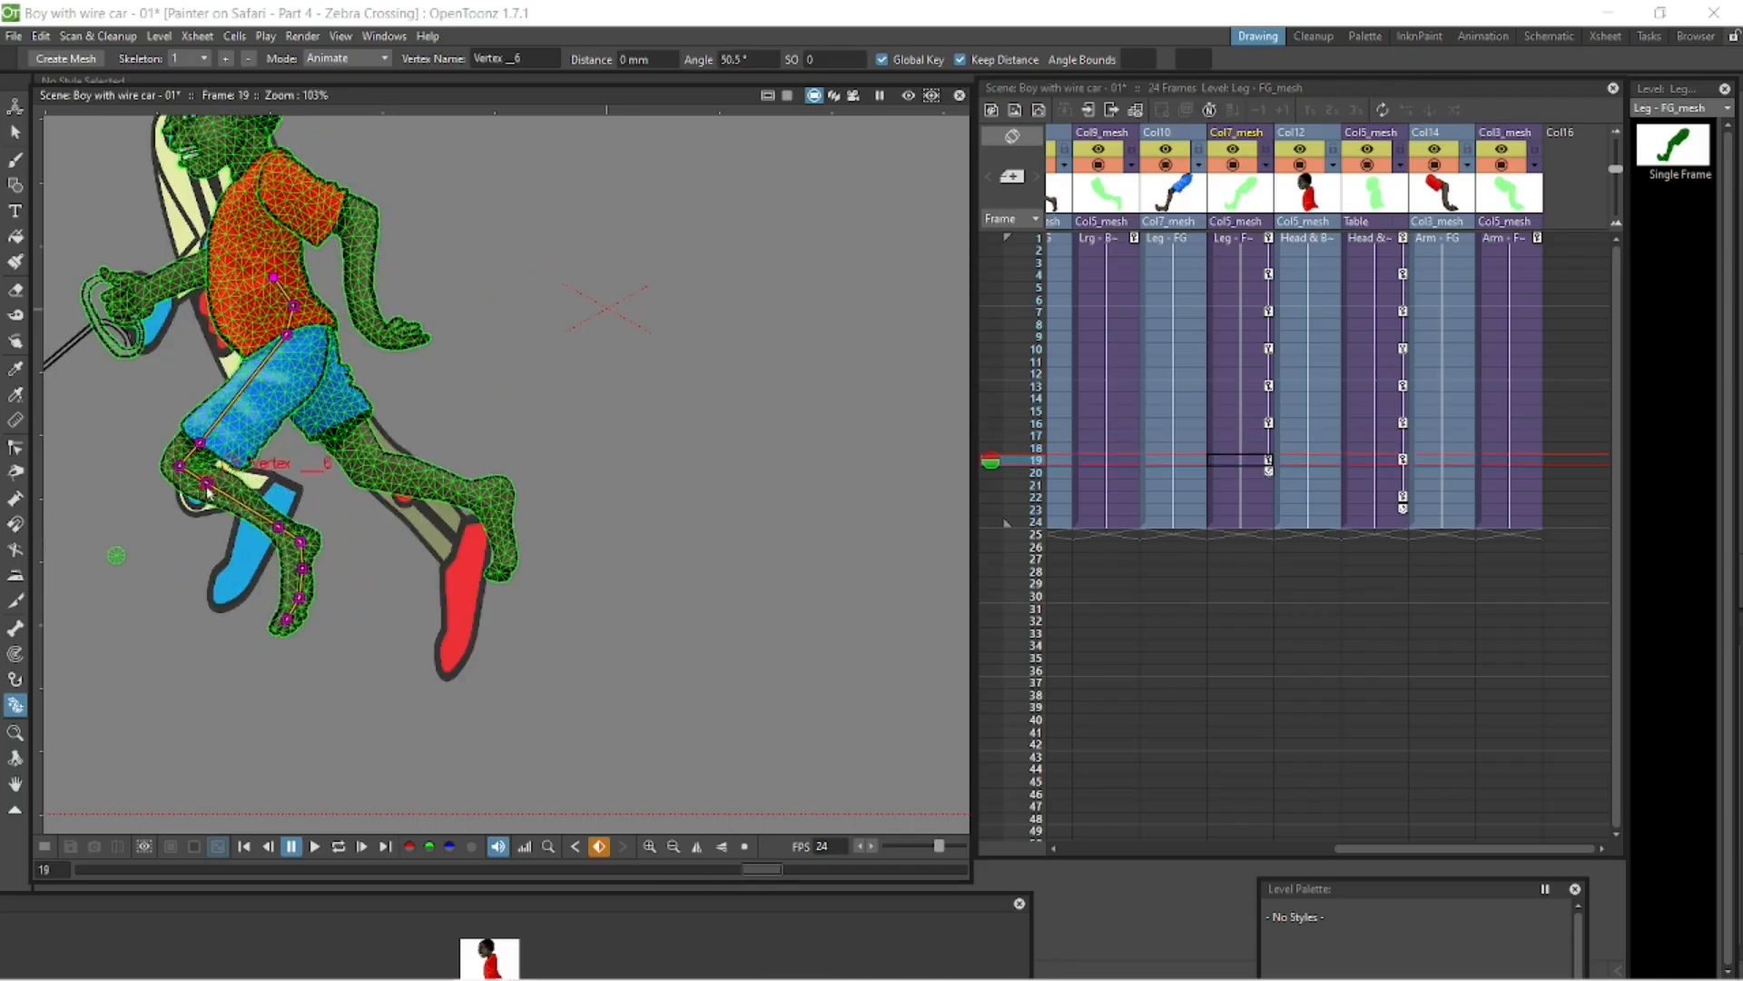
# - Key the foreground leg's pose at frame 22 to match the run-cycle reference
pyautogui.press('Down')
pyautogui.press('Down')
pyautogui.press('Down')
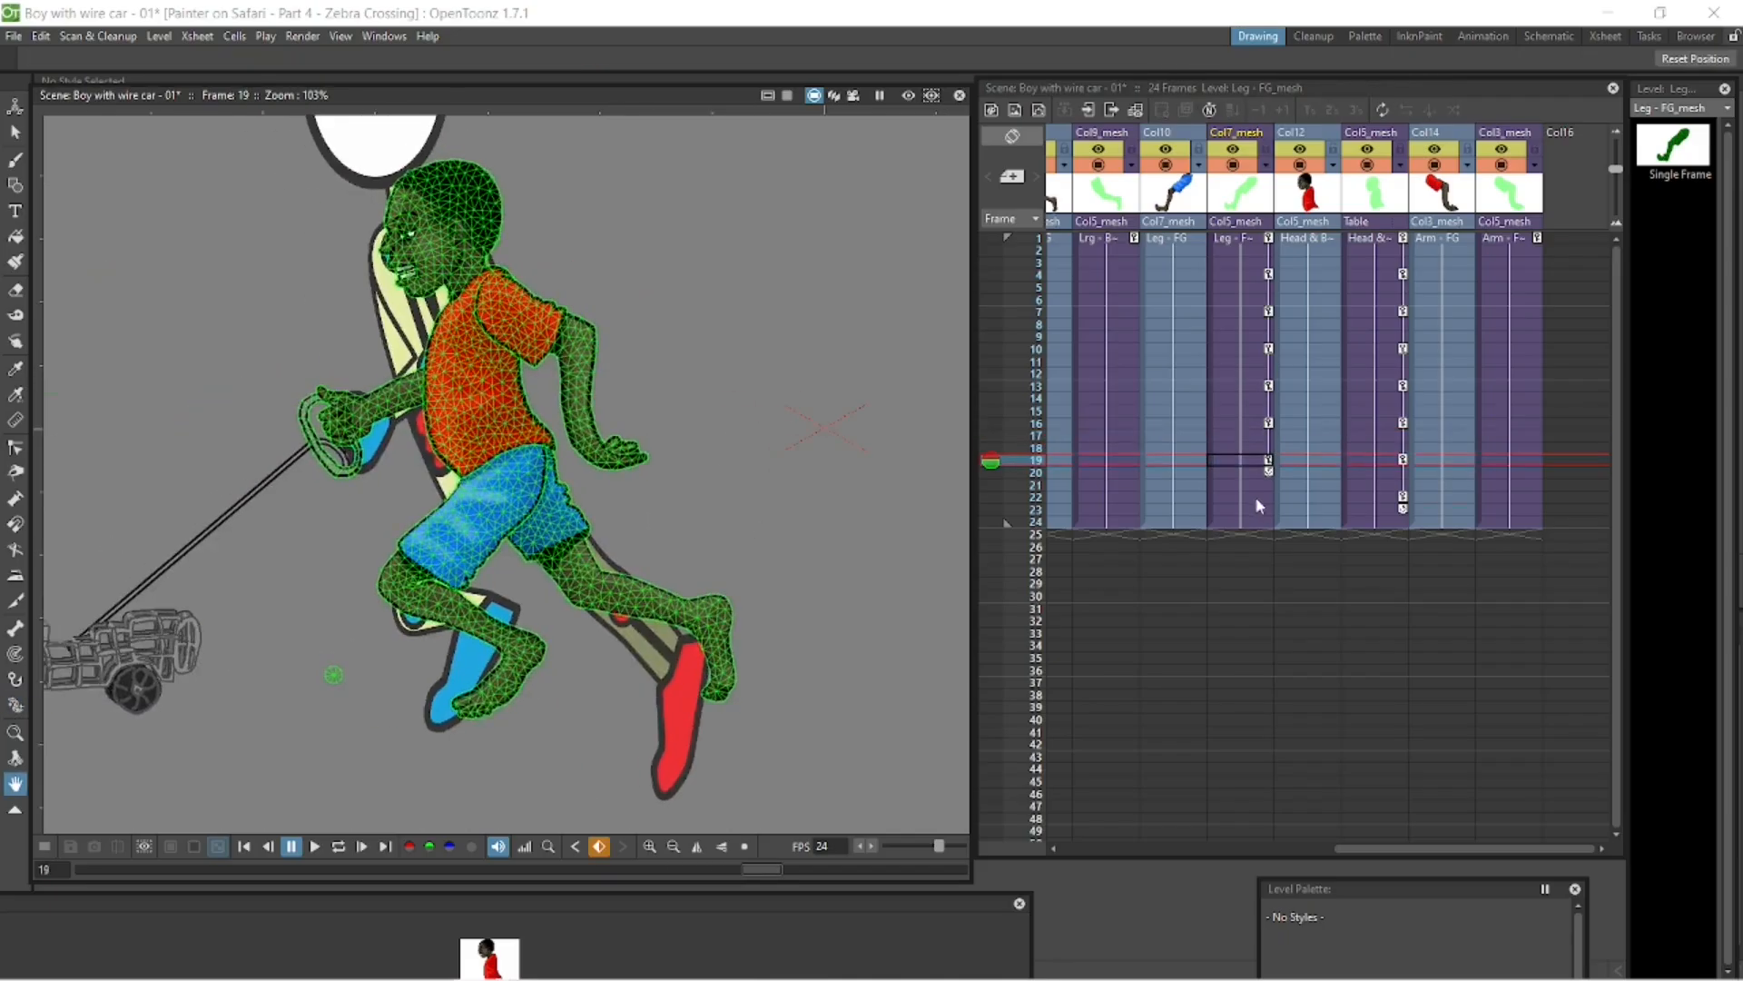
pyautogui.click(617, 470)
pyautogui.moveTo(547, 619); pyautogui.dragTo(525, 609)
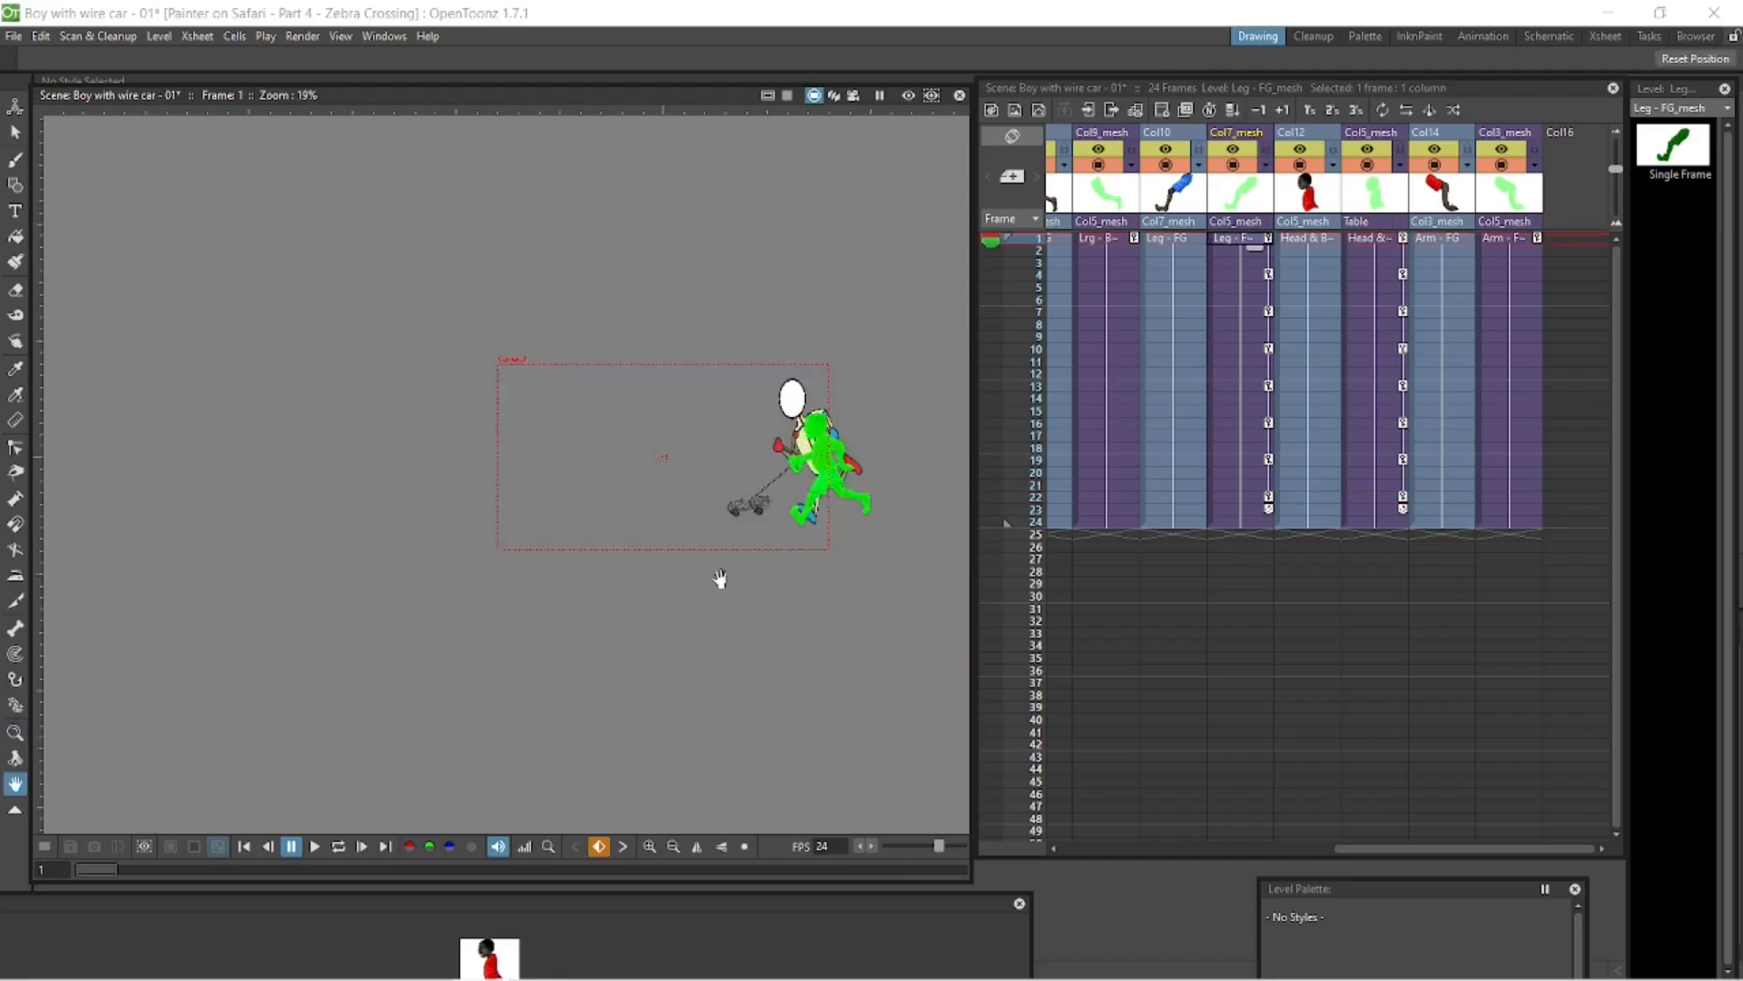
# - Loop the whole scene to review the foreground and background leg animation against the run-cycle reference
pyautogui.scroll(4, 720, 584)
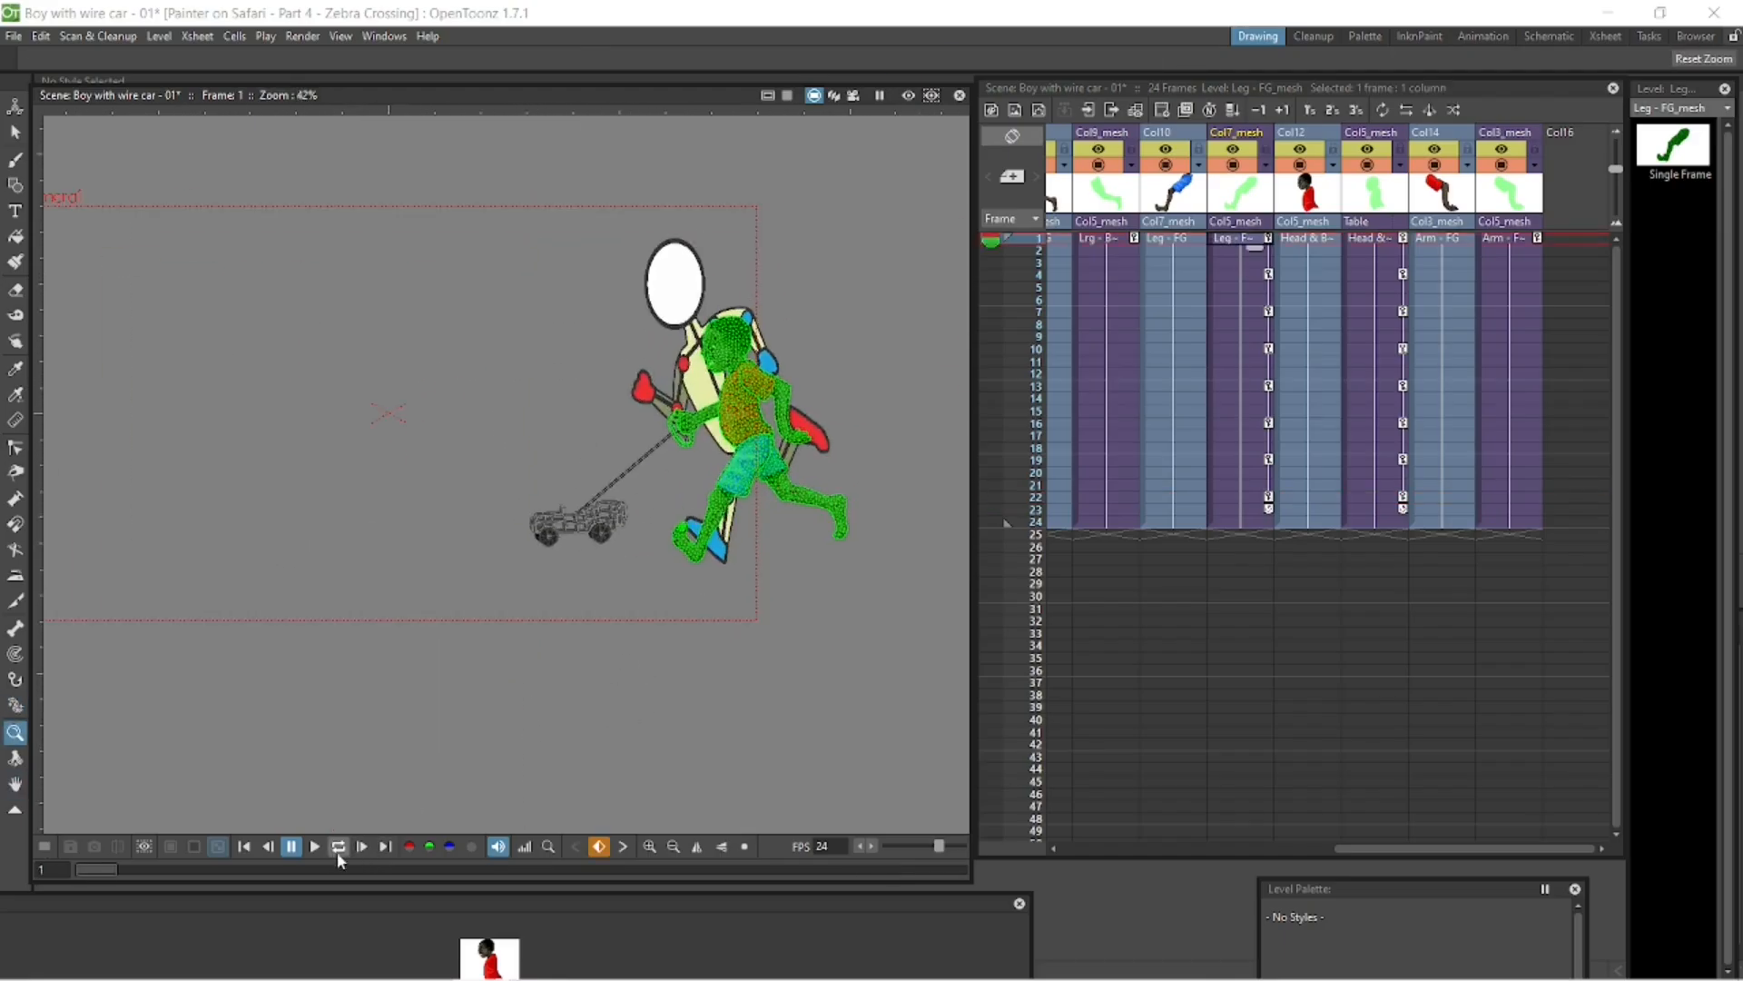
pyautogui.click(341, 852)
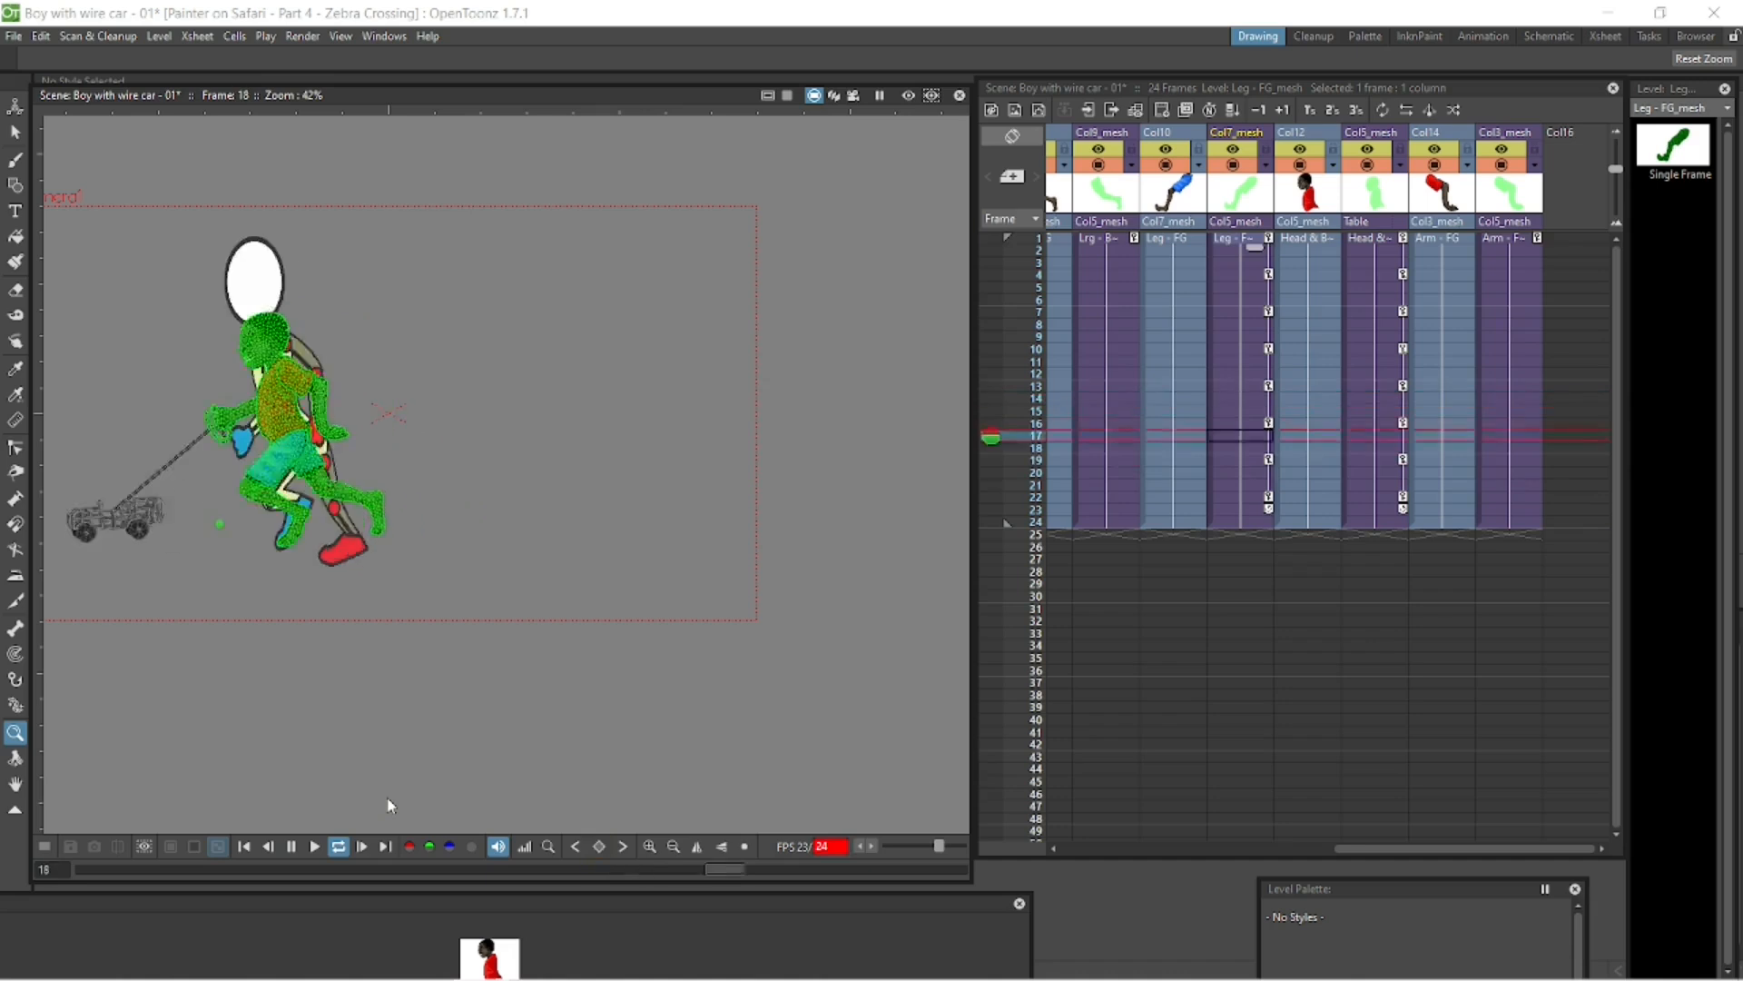
pyautogui.click(290, 847)
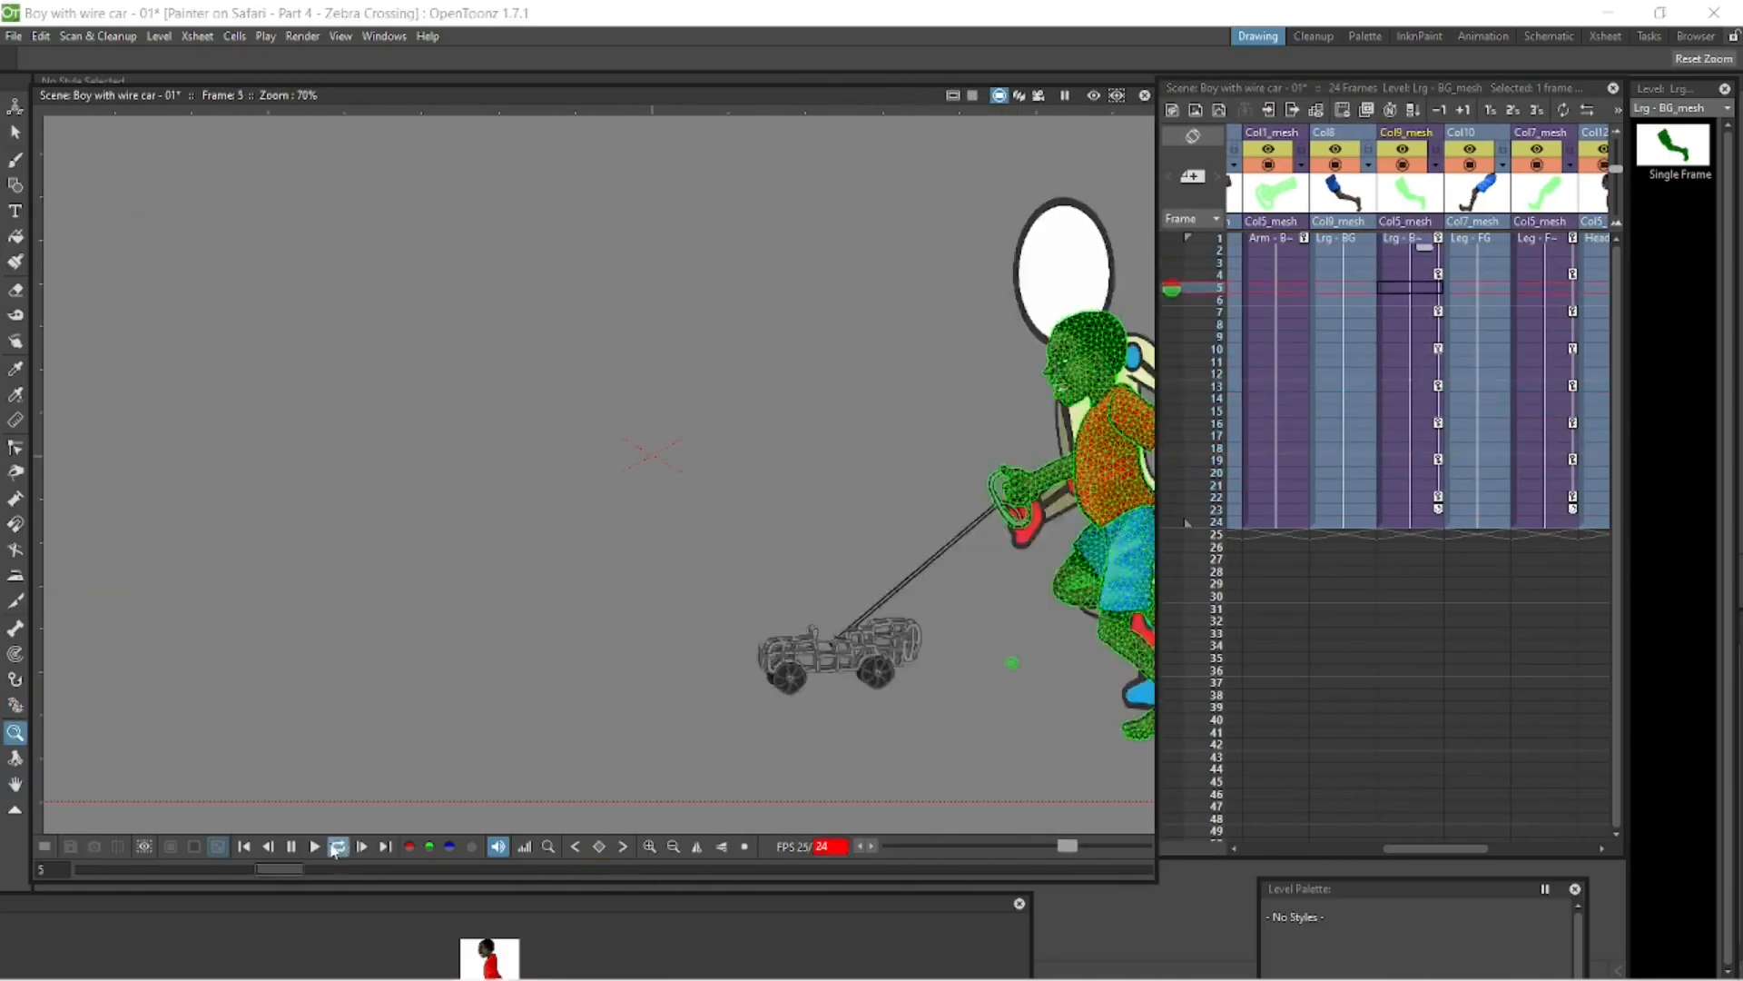
pyautogui.click(339, 847)
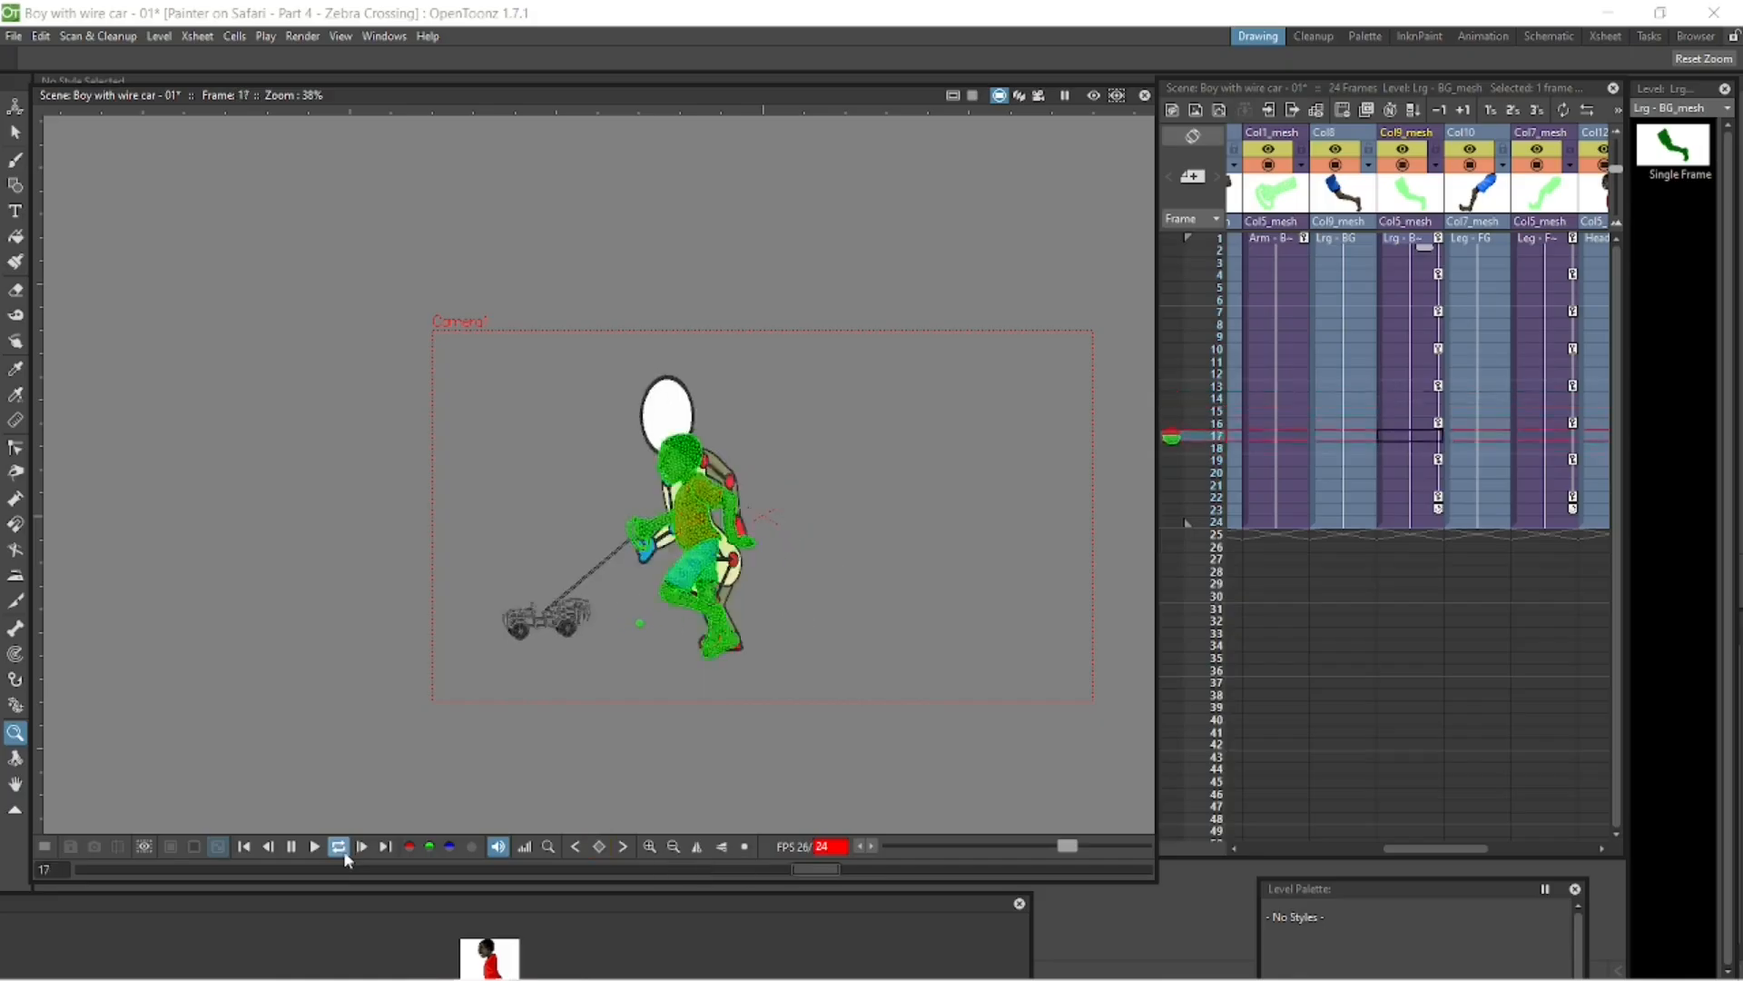
pyautogui.click(290, 848)
# - Select the foreground arm mesh (Arm - FG) at frame 1, with the boy framed closely for posing
pyautogui.scroll(4, 1000, 674)
pyautogui.press('space')
pyautogui.moveTo(1001, 674); pyautogui.dragTo(666, 700)
pyautogui.moveTo(1434, 849); pyautogui.dragTo(1540, 848)
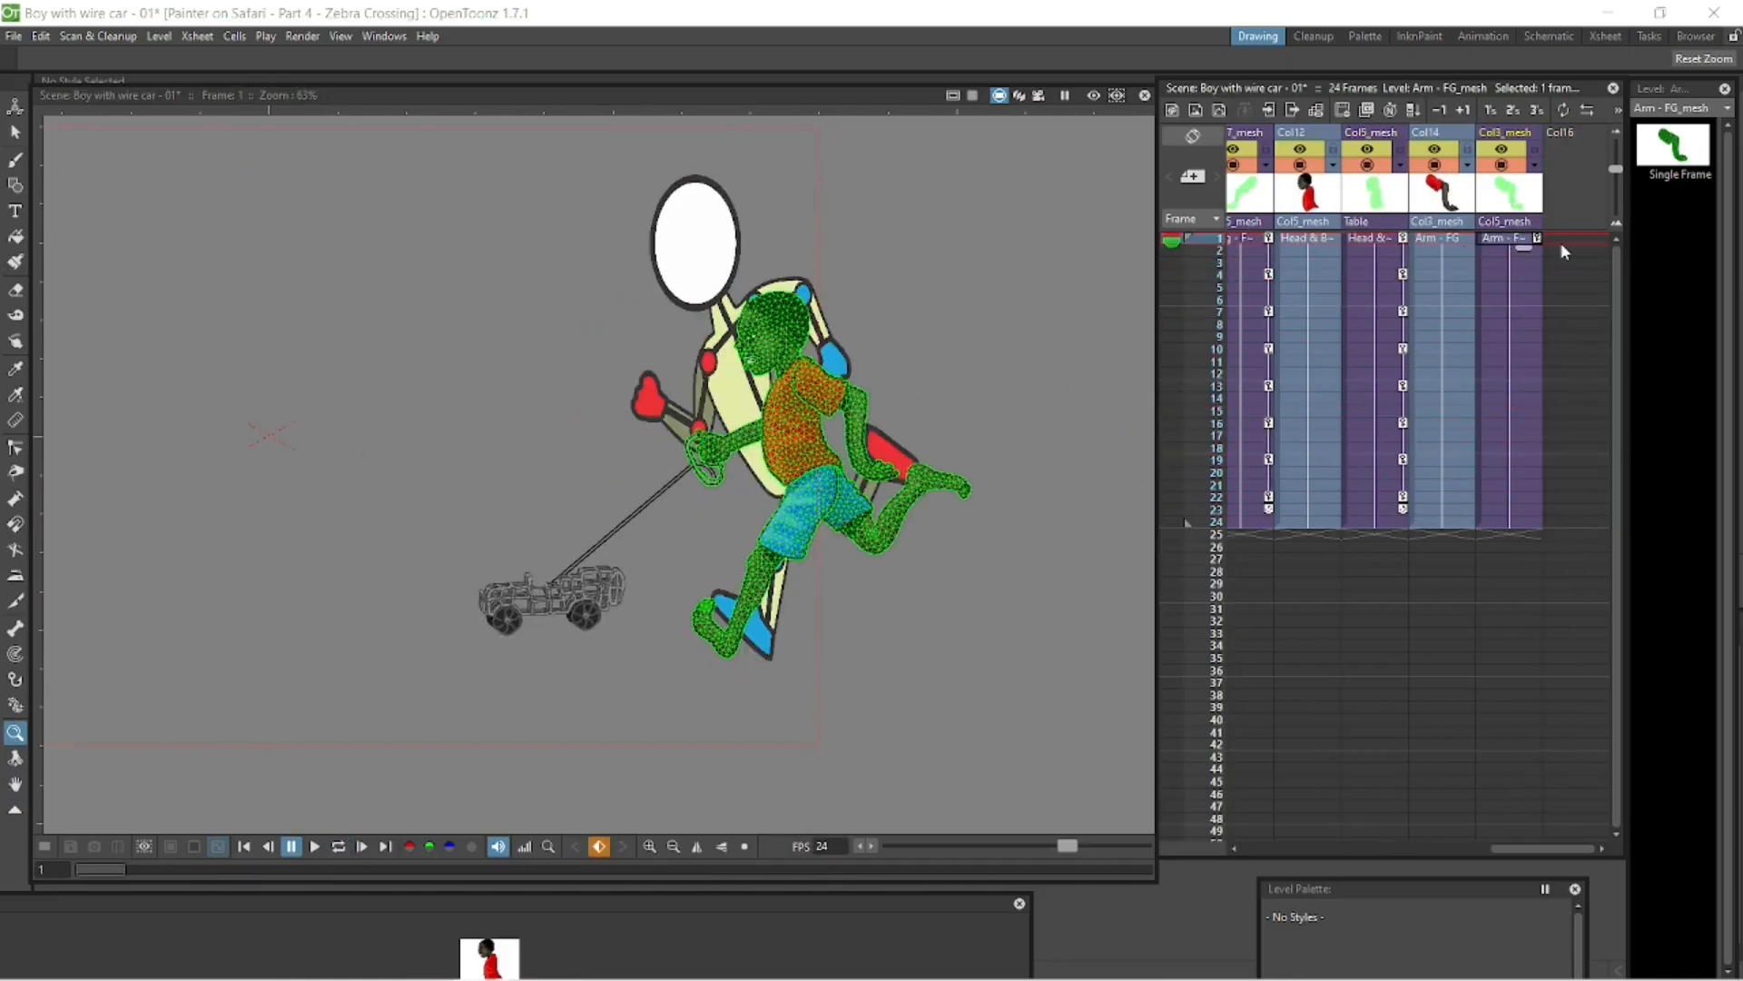